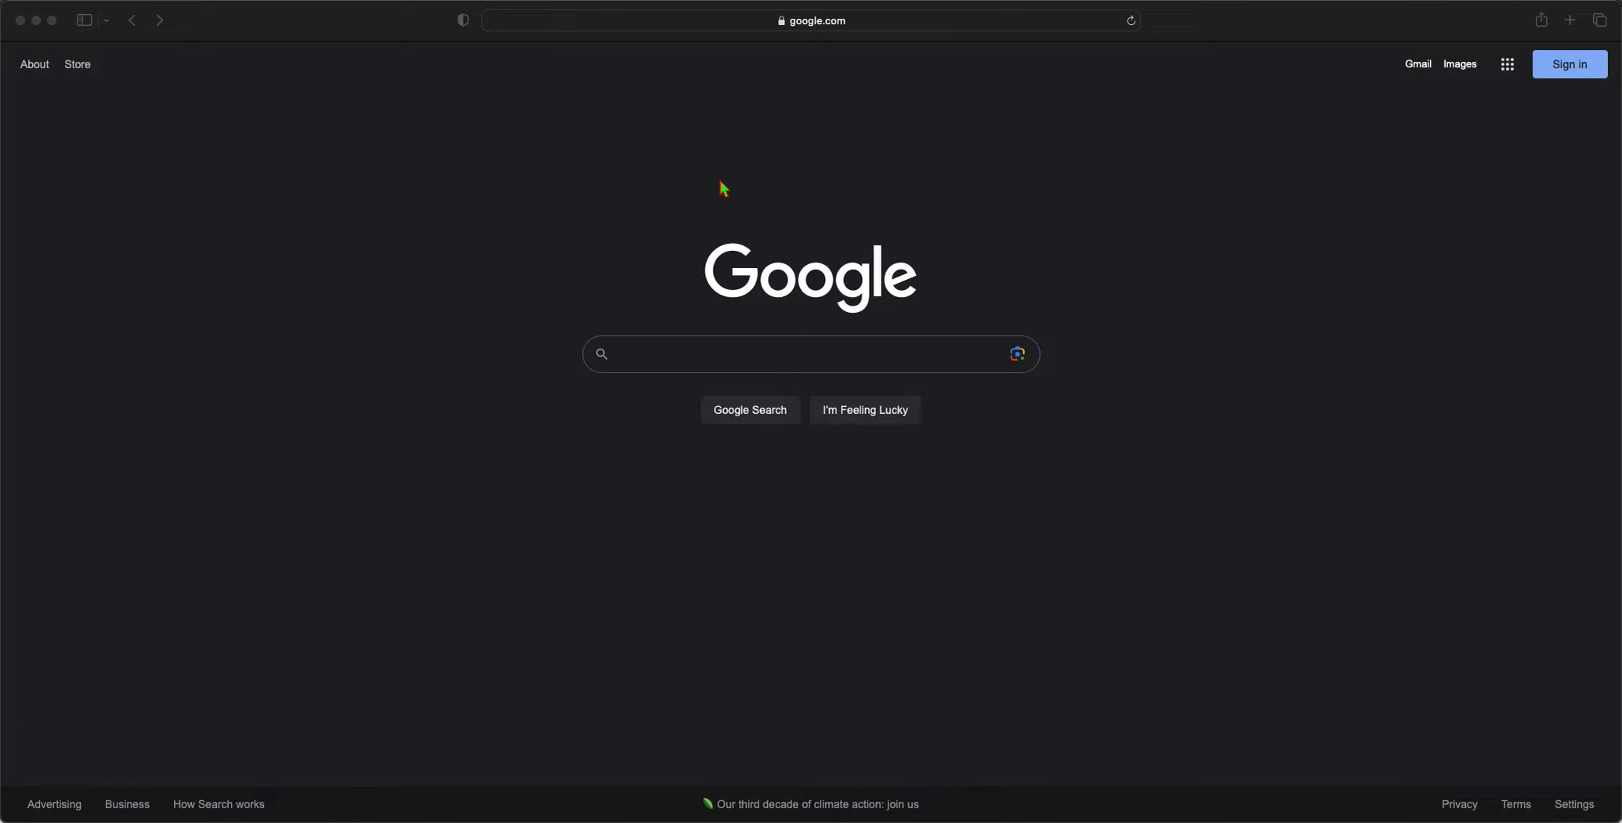
Go to business.google.com in Safari
left_click(800, 27)
type("business.co")
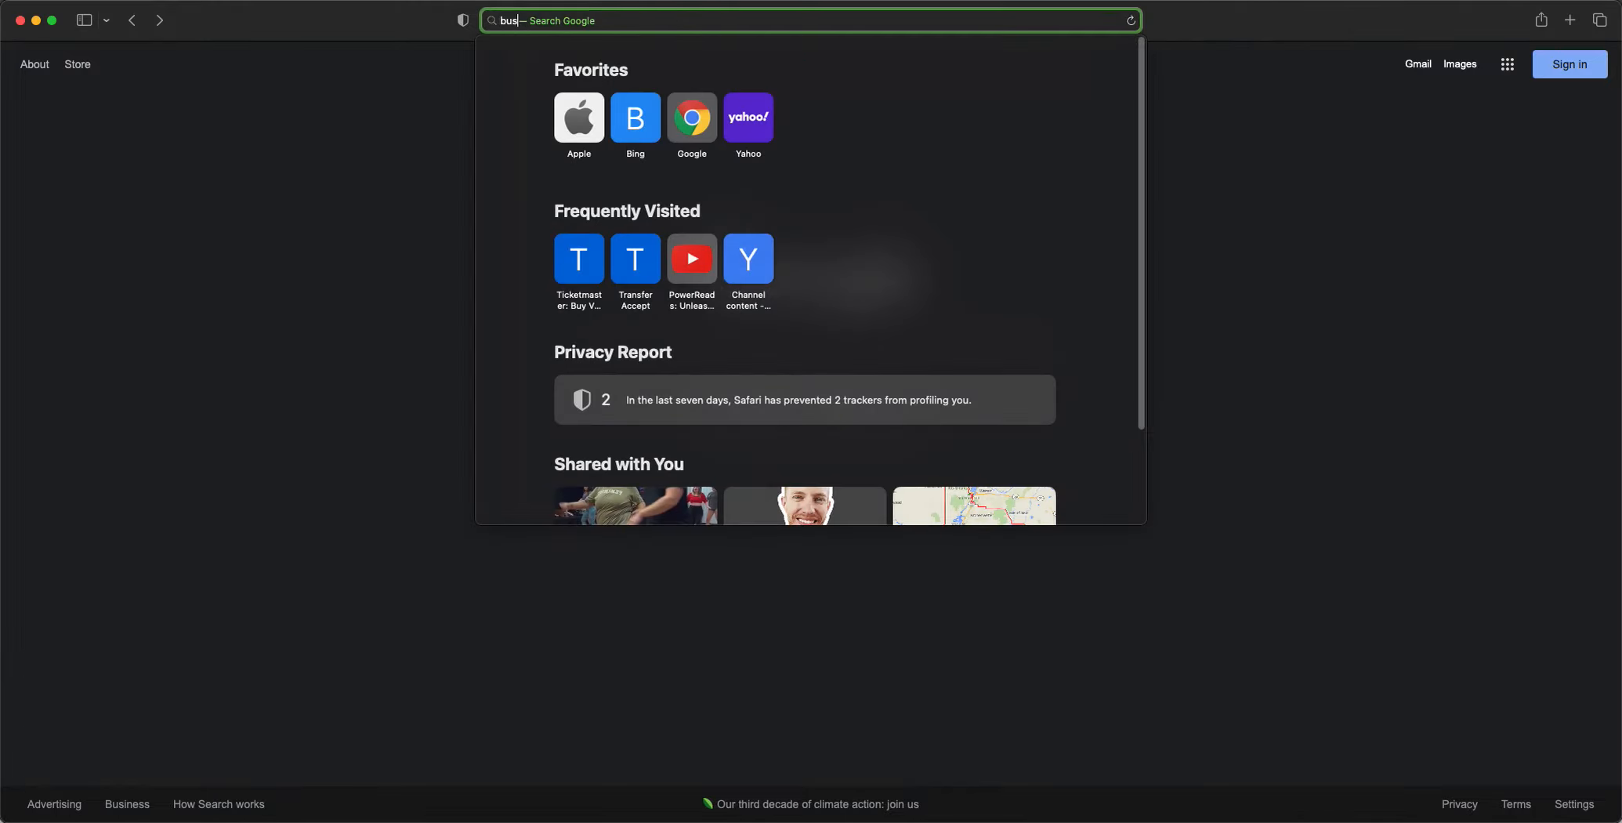
key("BackSpace")
key("BackSpace")
key("BackSpace")
type("google.com")
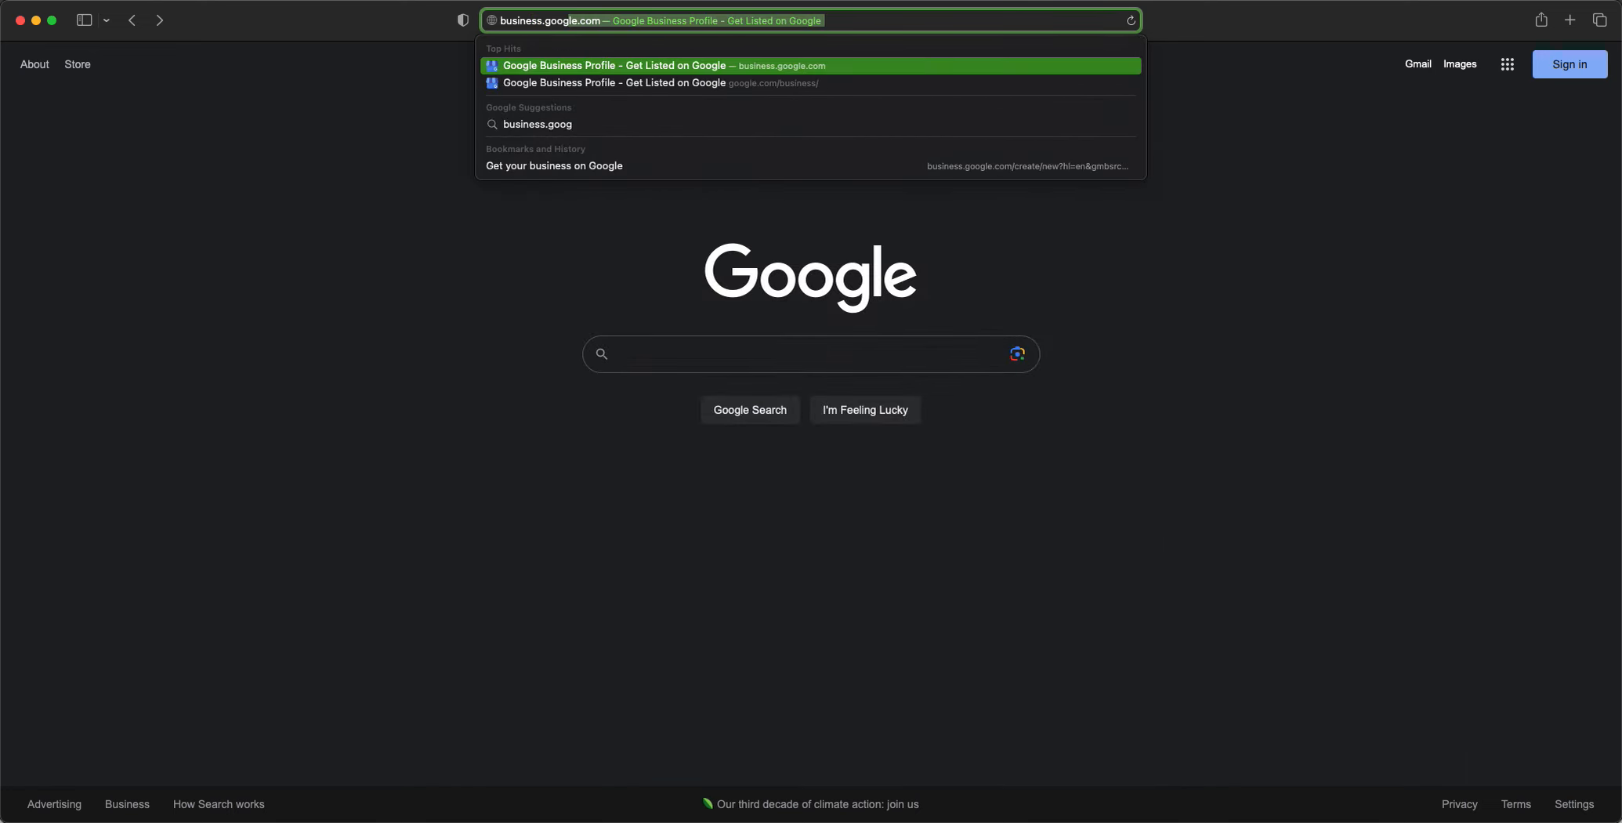
key("Return")
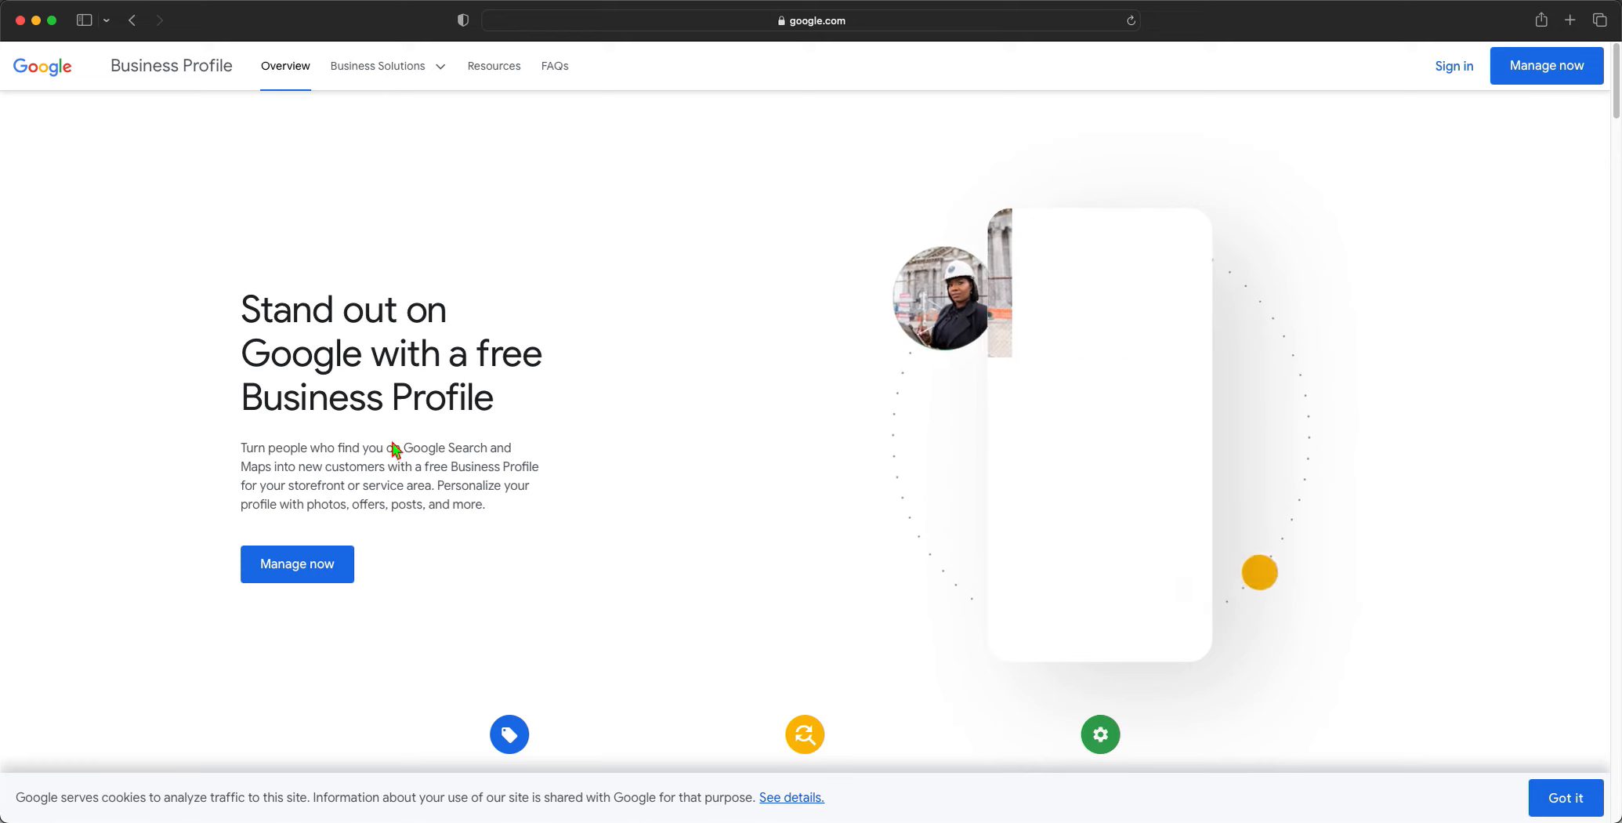
Sign in with the existing Google account and its password
left_click(1450, 66)
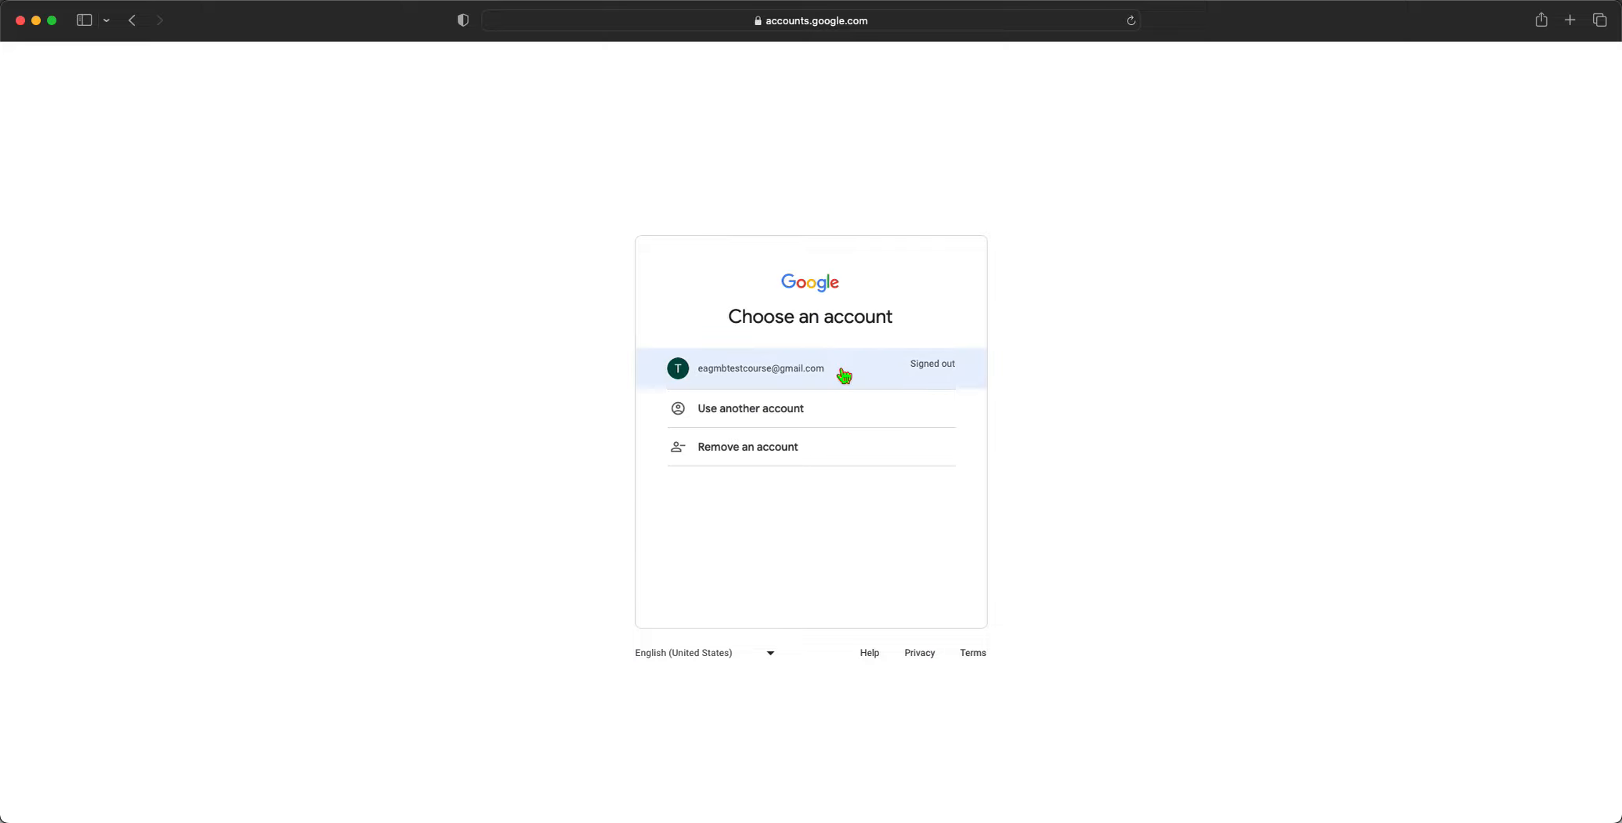
left_click(844, 376)
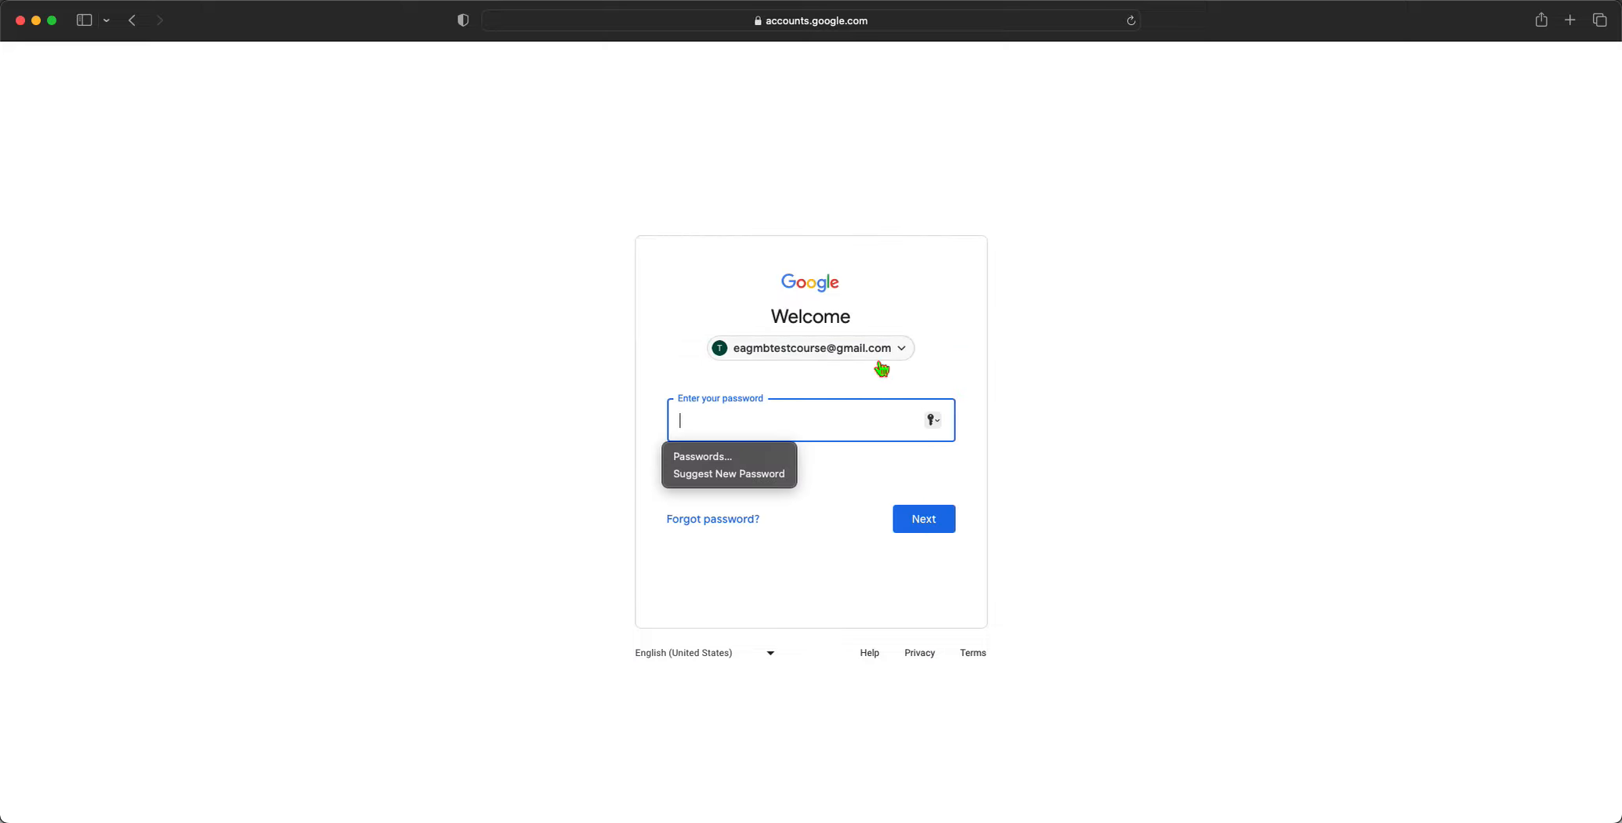
type("********")
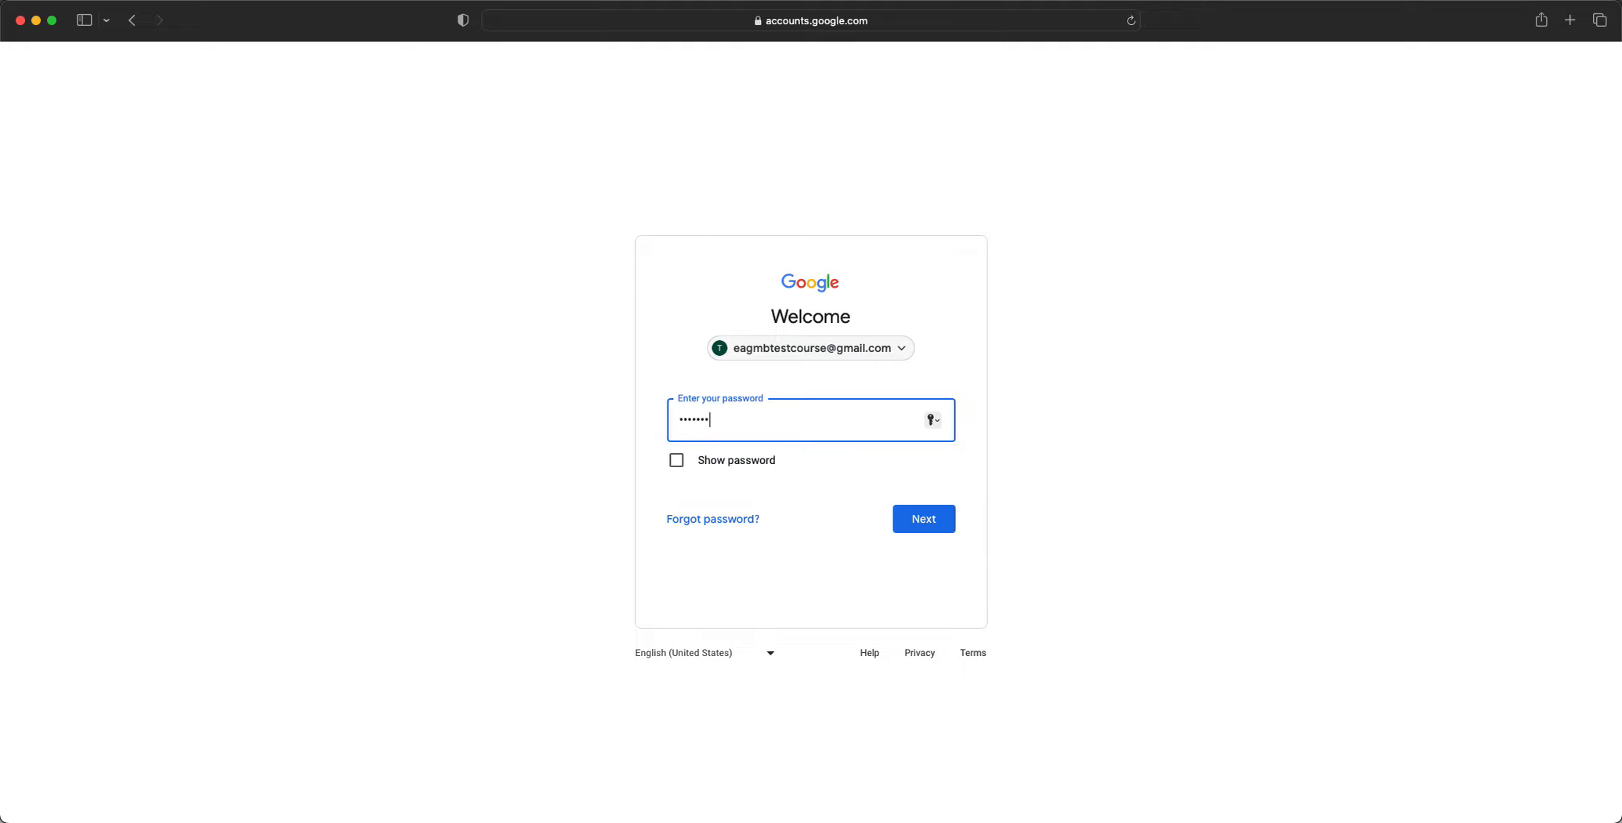
key("Return")
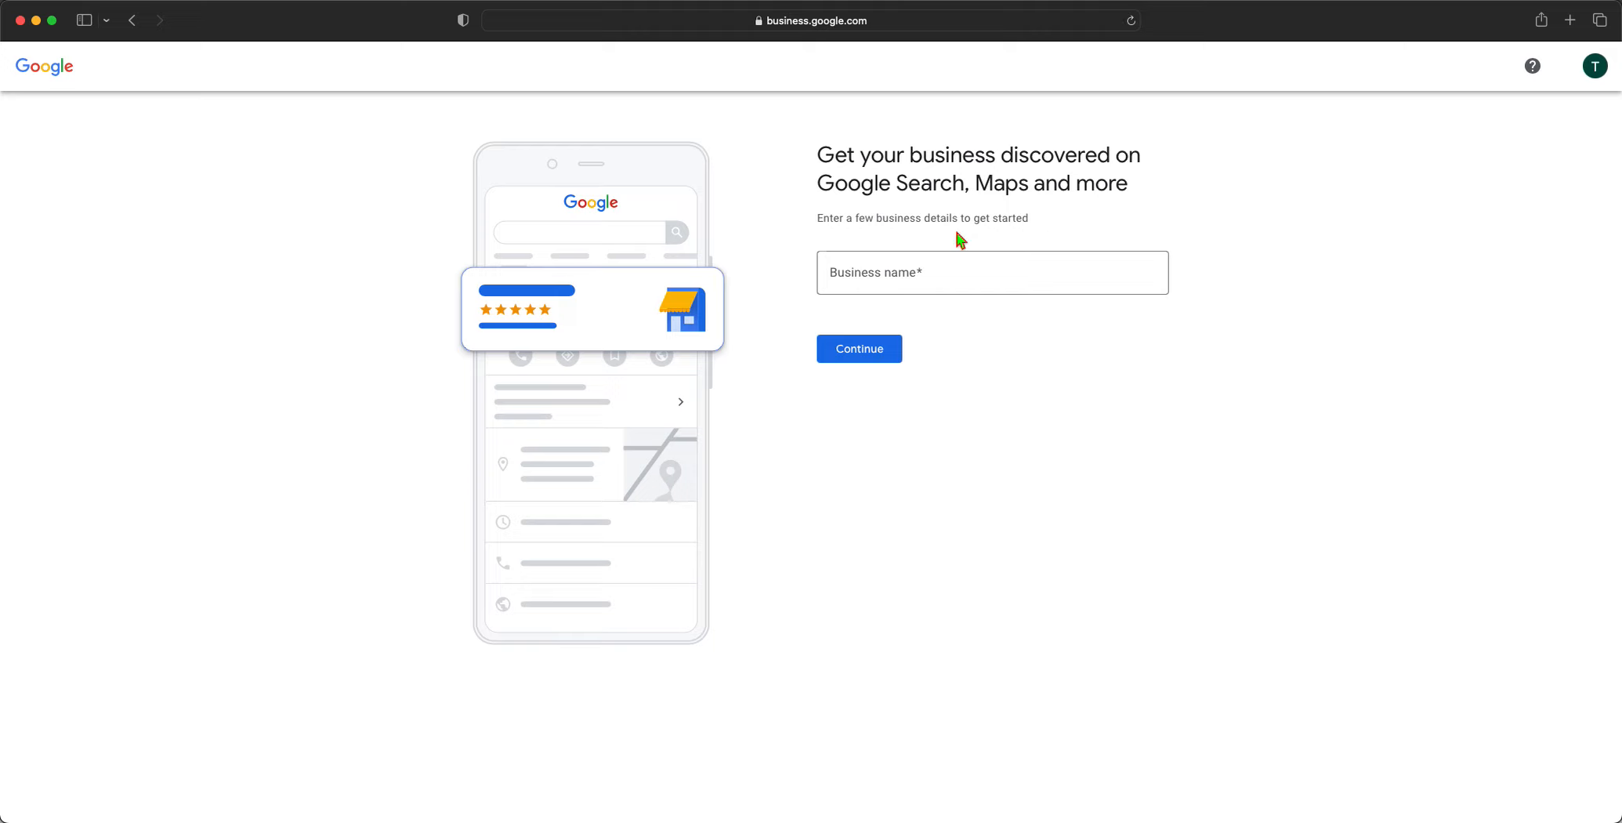
Enter the business name 'Todd's Tip Top Tree Removal', adding the missing apostrophe, and submit it
left_click(942, 280)
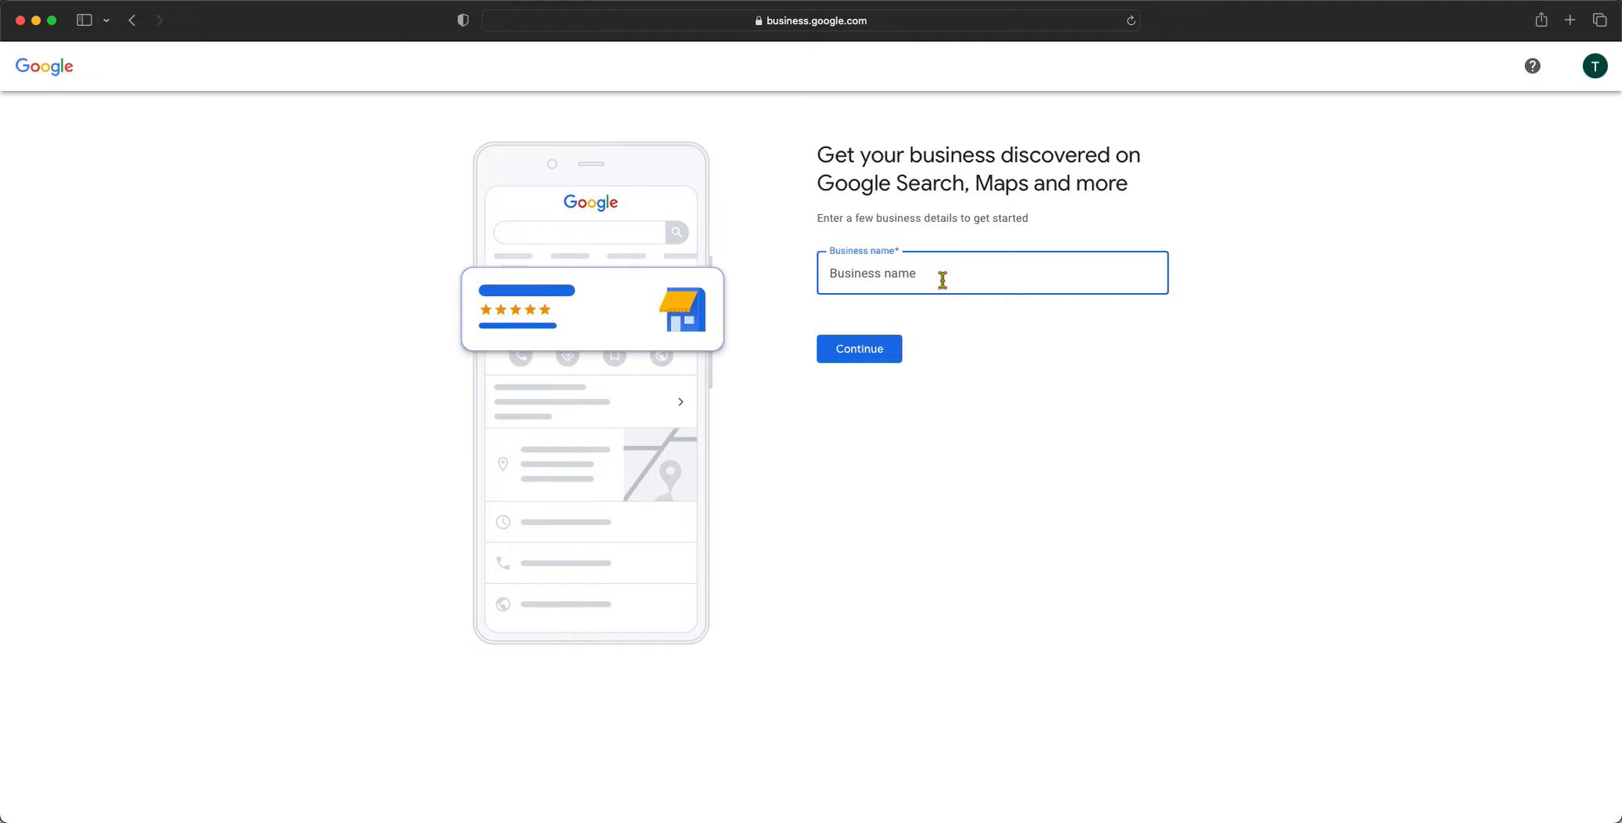
type("Todds Tip")
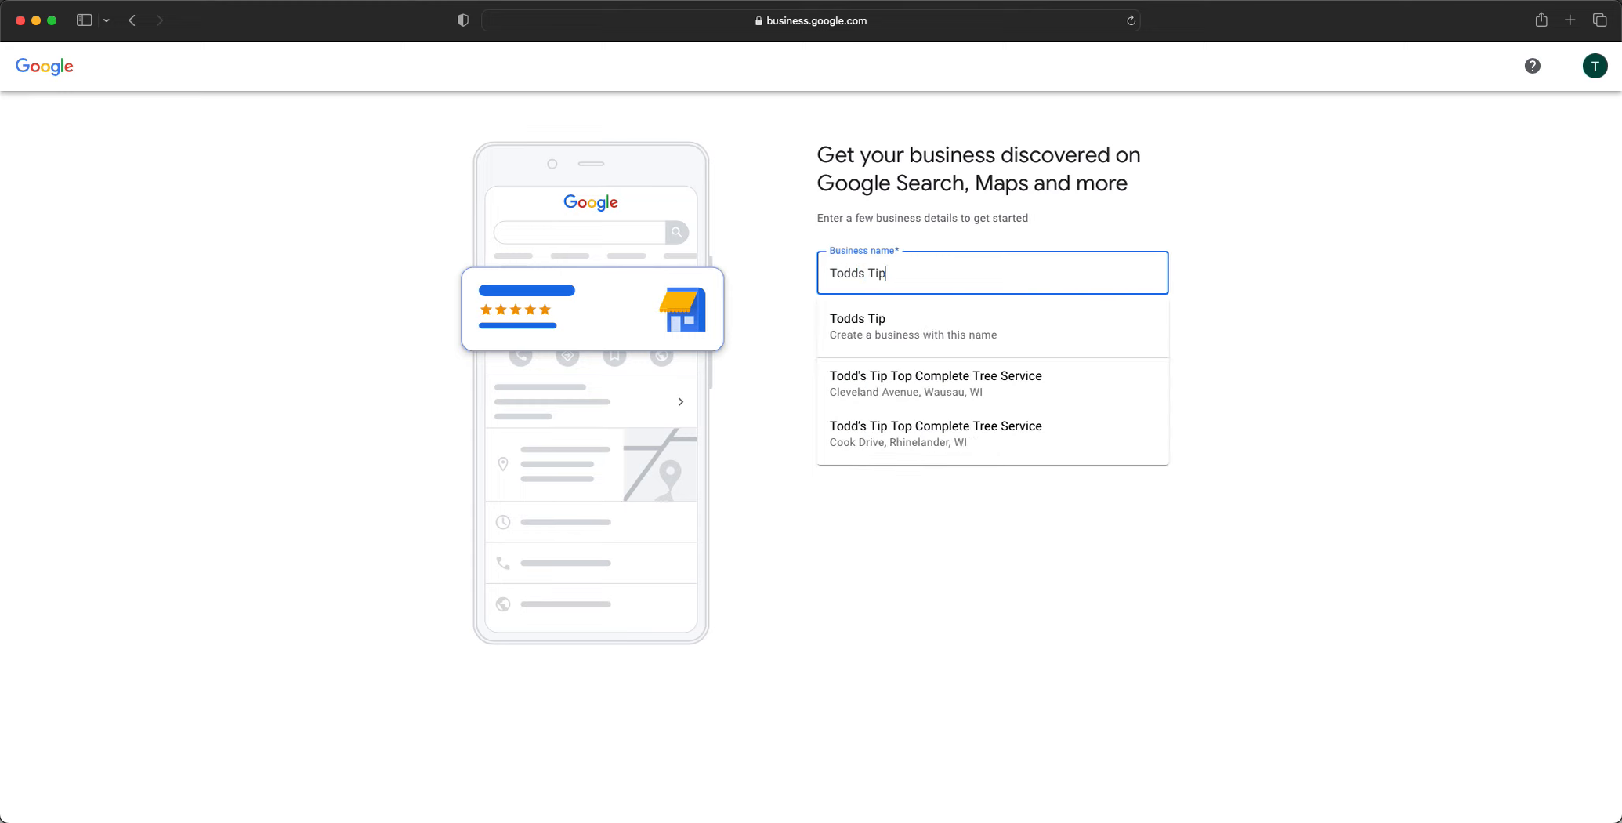
type(" Top Tree Re")
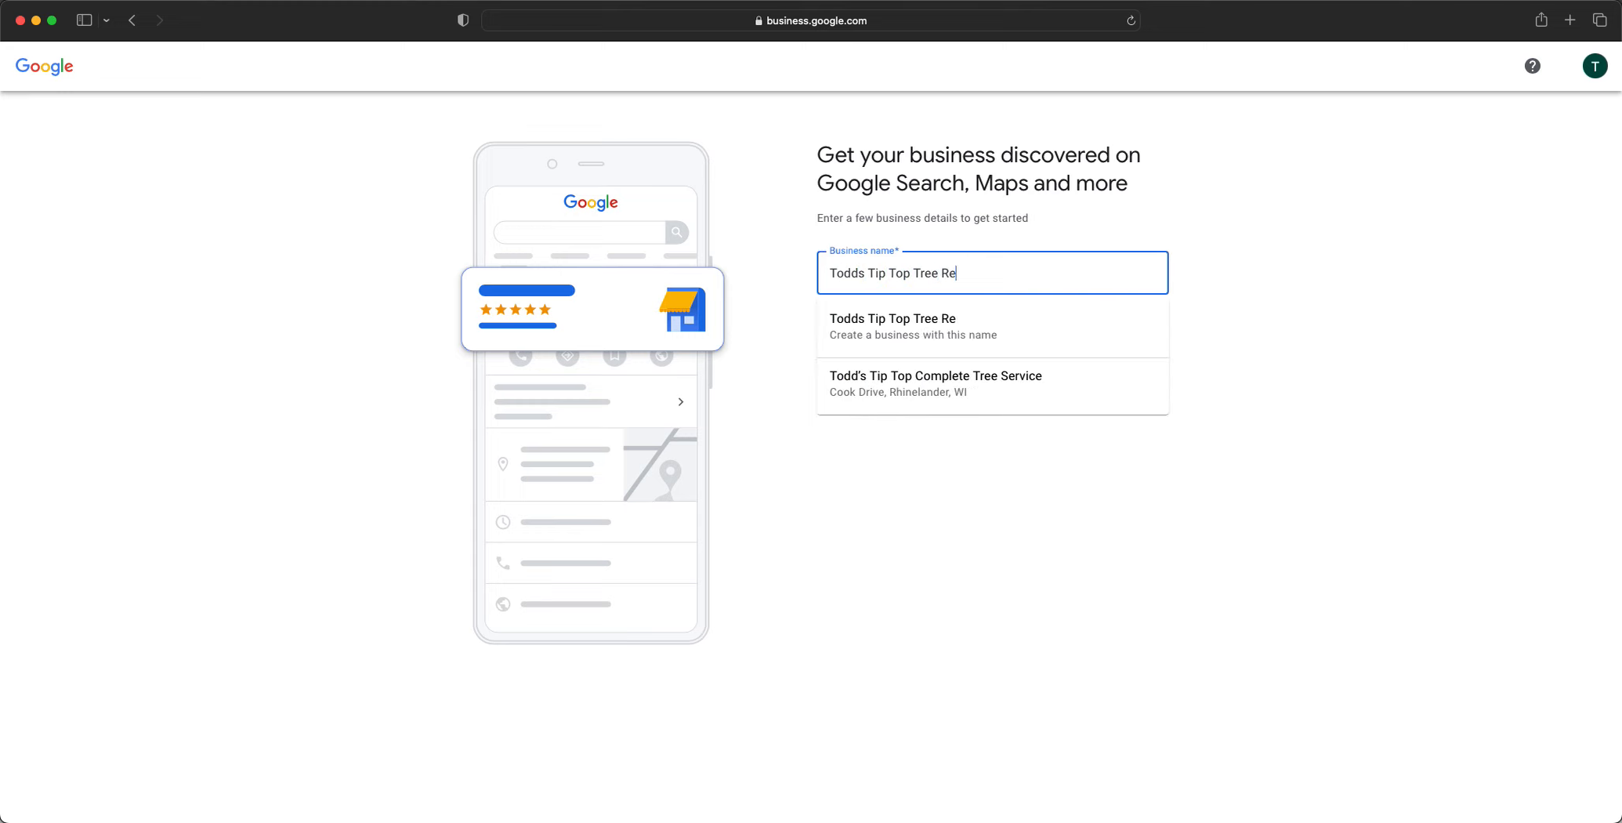
type("moval")
right_click(924, 227)
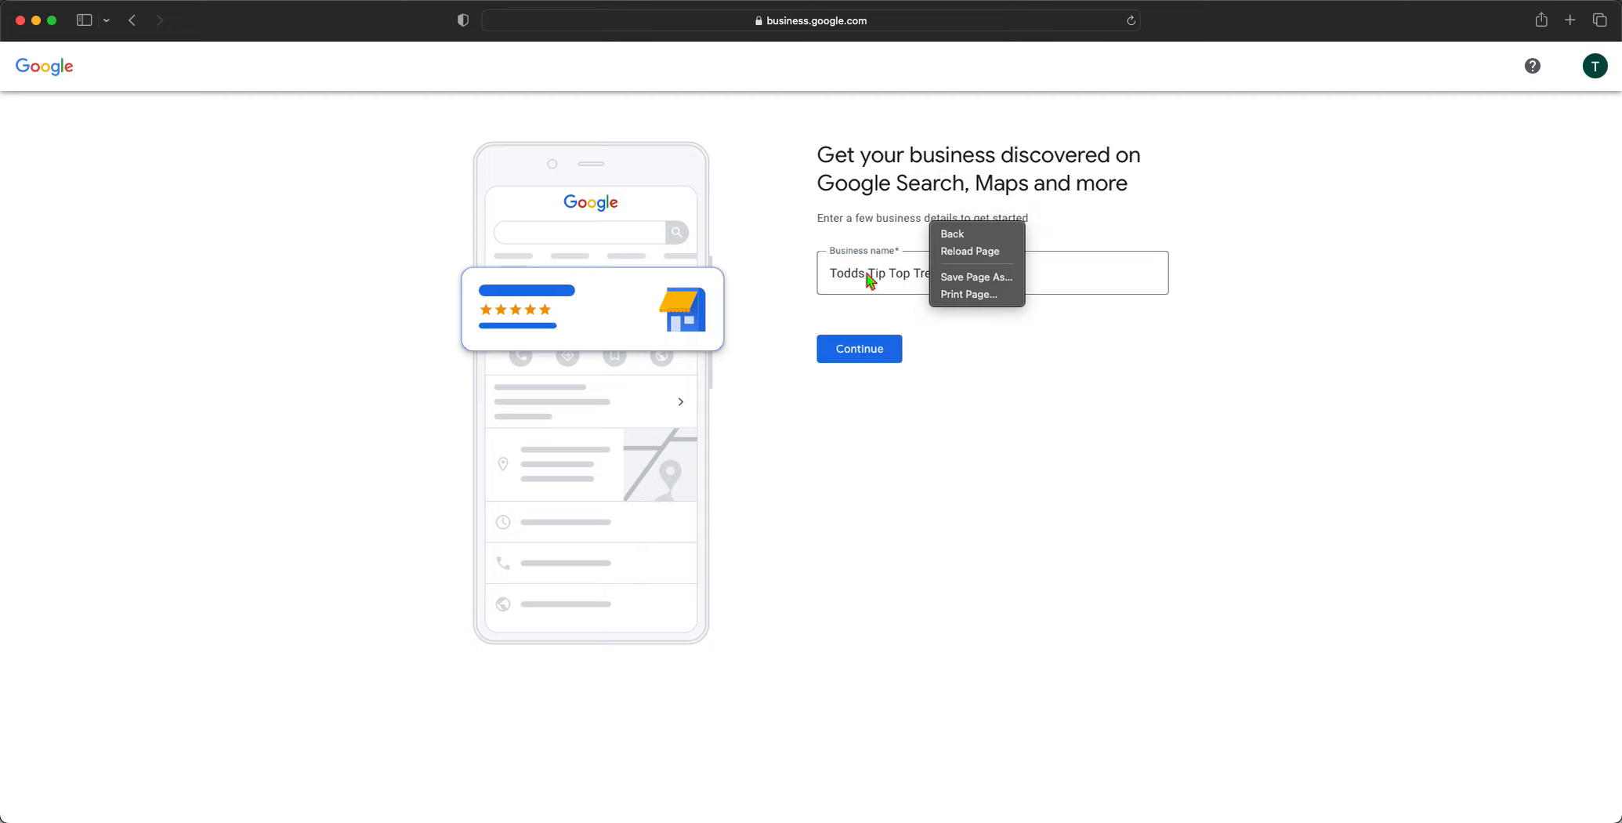
left_click(860, 272)
type("'")
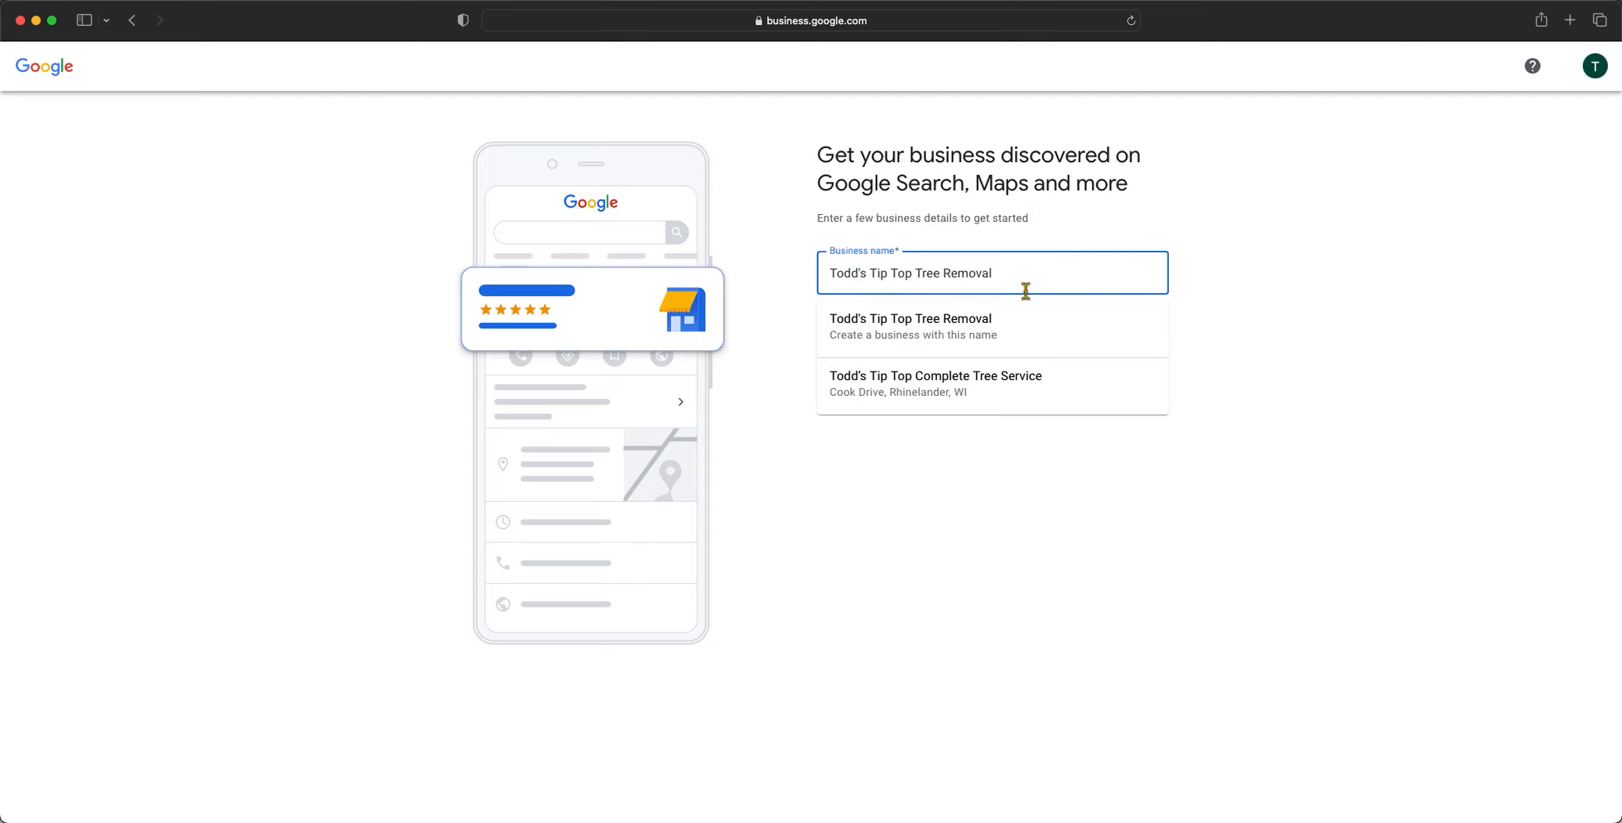
left_click(1071, 325)
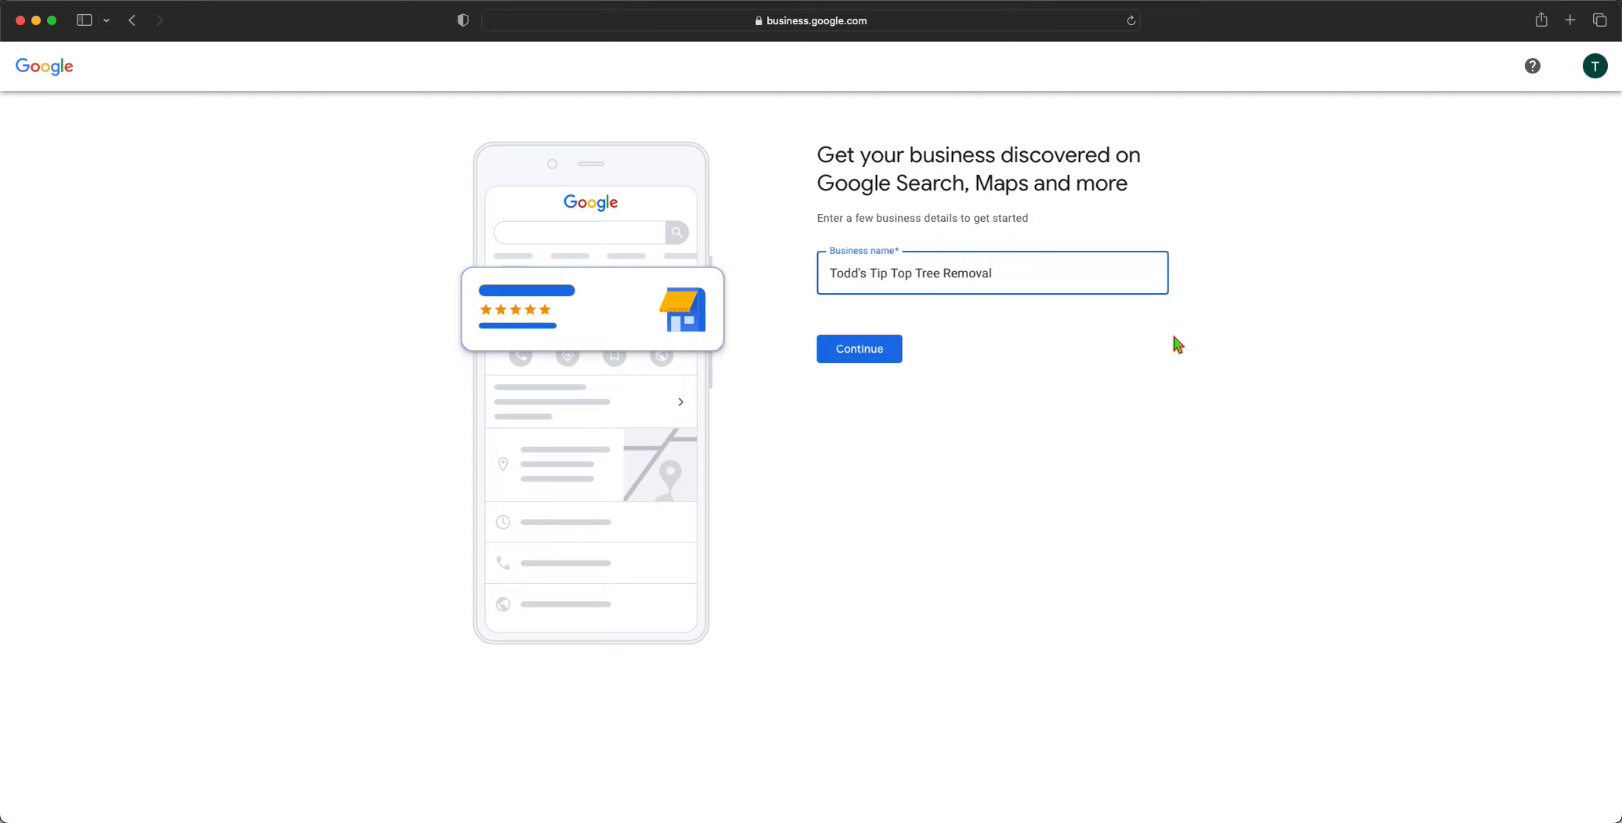
left_click(893, 350)
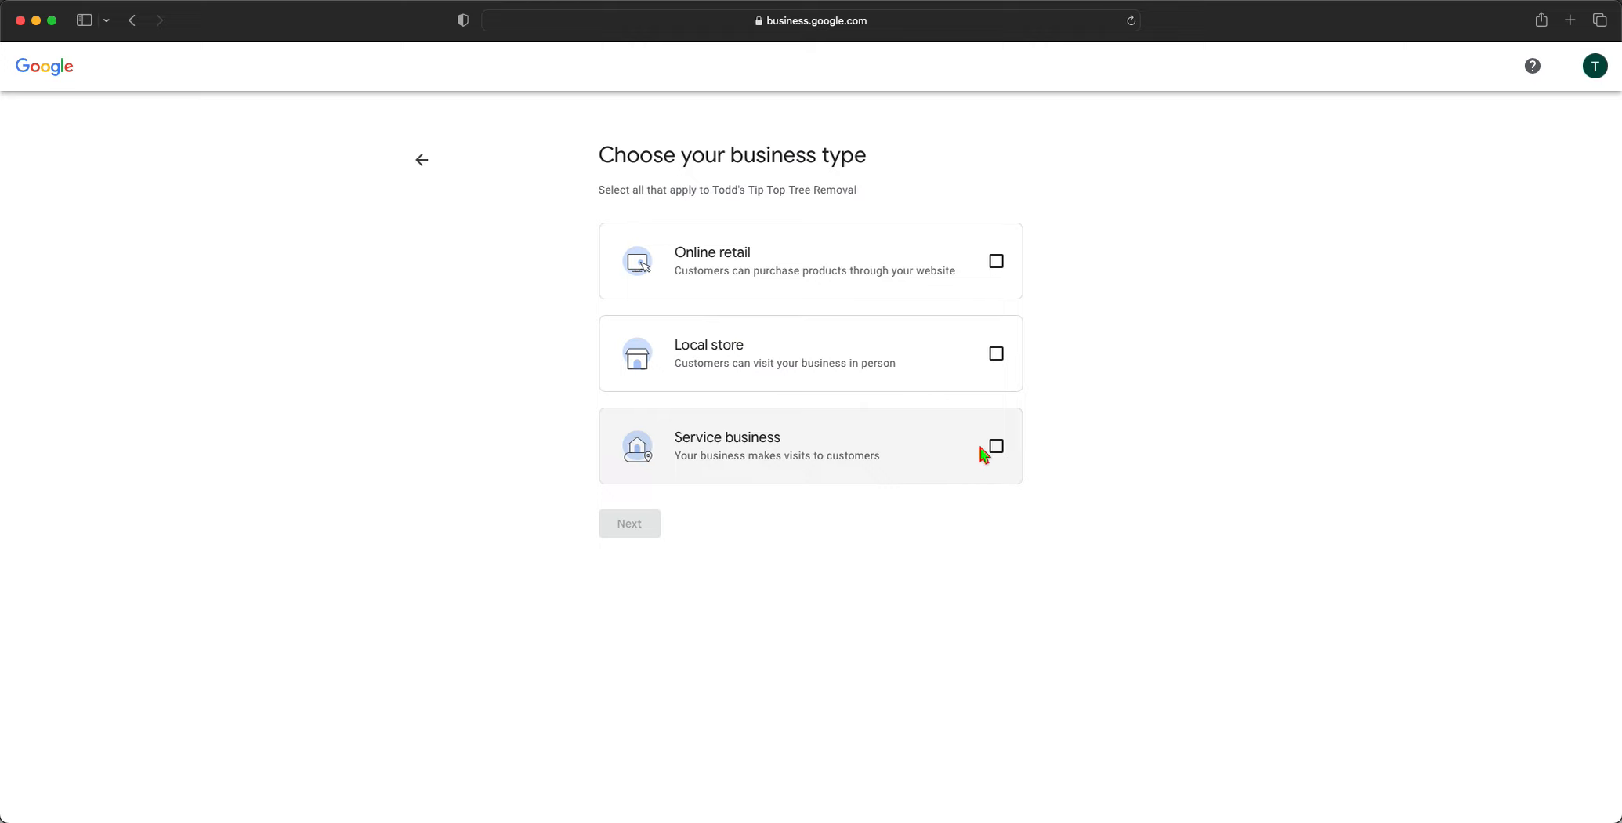
Tick Service business on the Choose your business type page
left_click(991, 470)
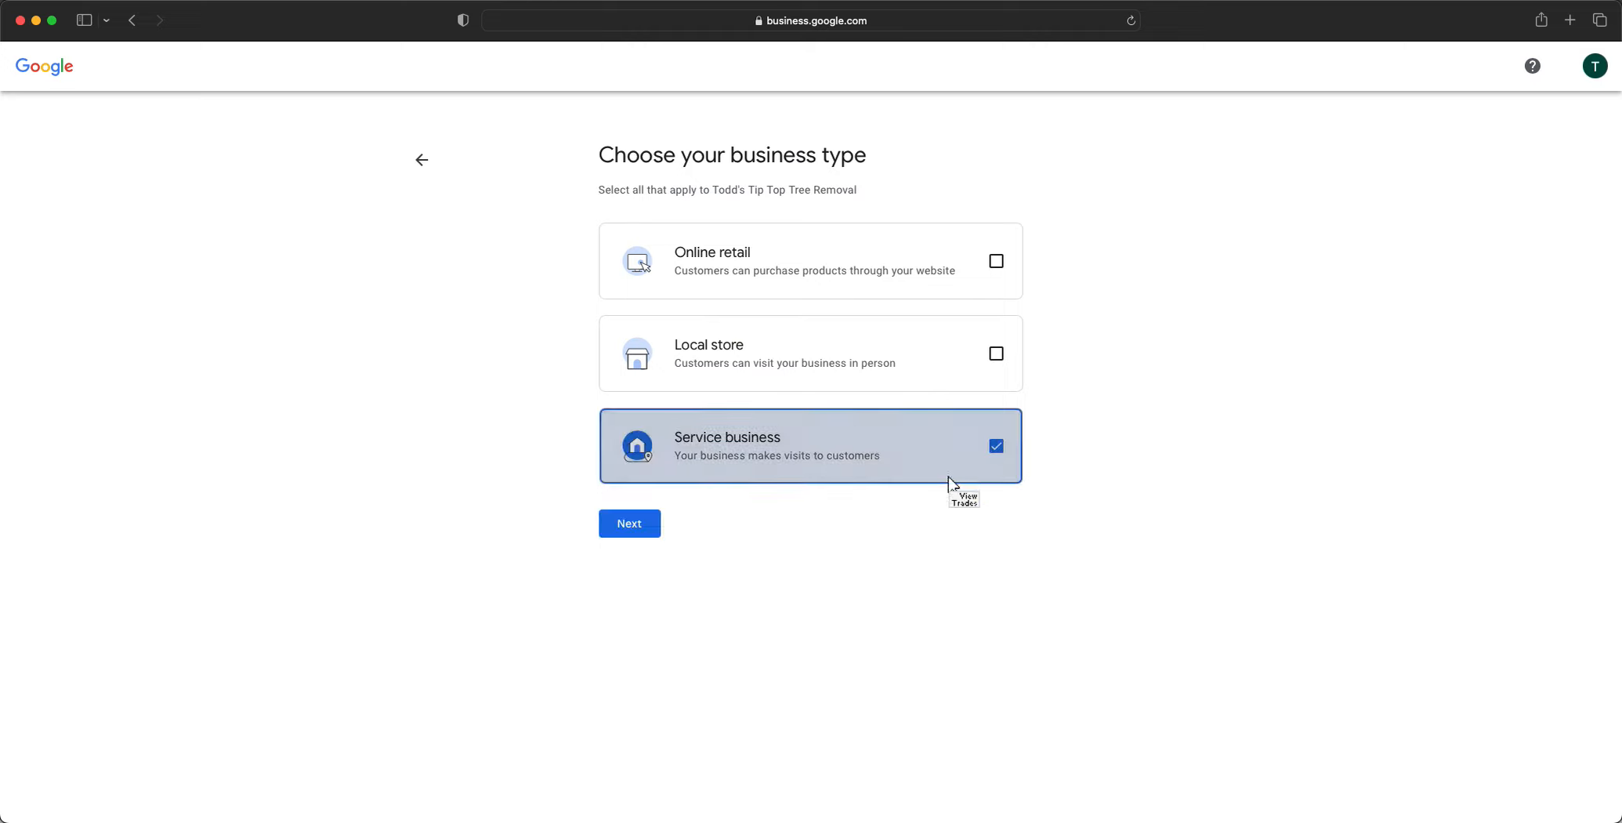
Search 'tree' and choose Tree service as the business category
left_click(631, 524)
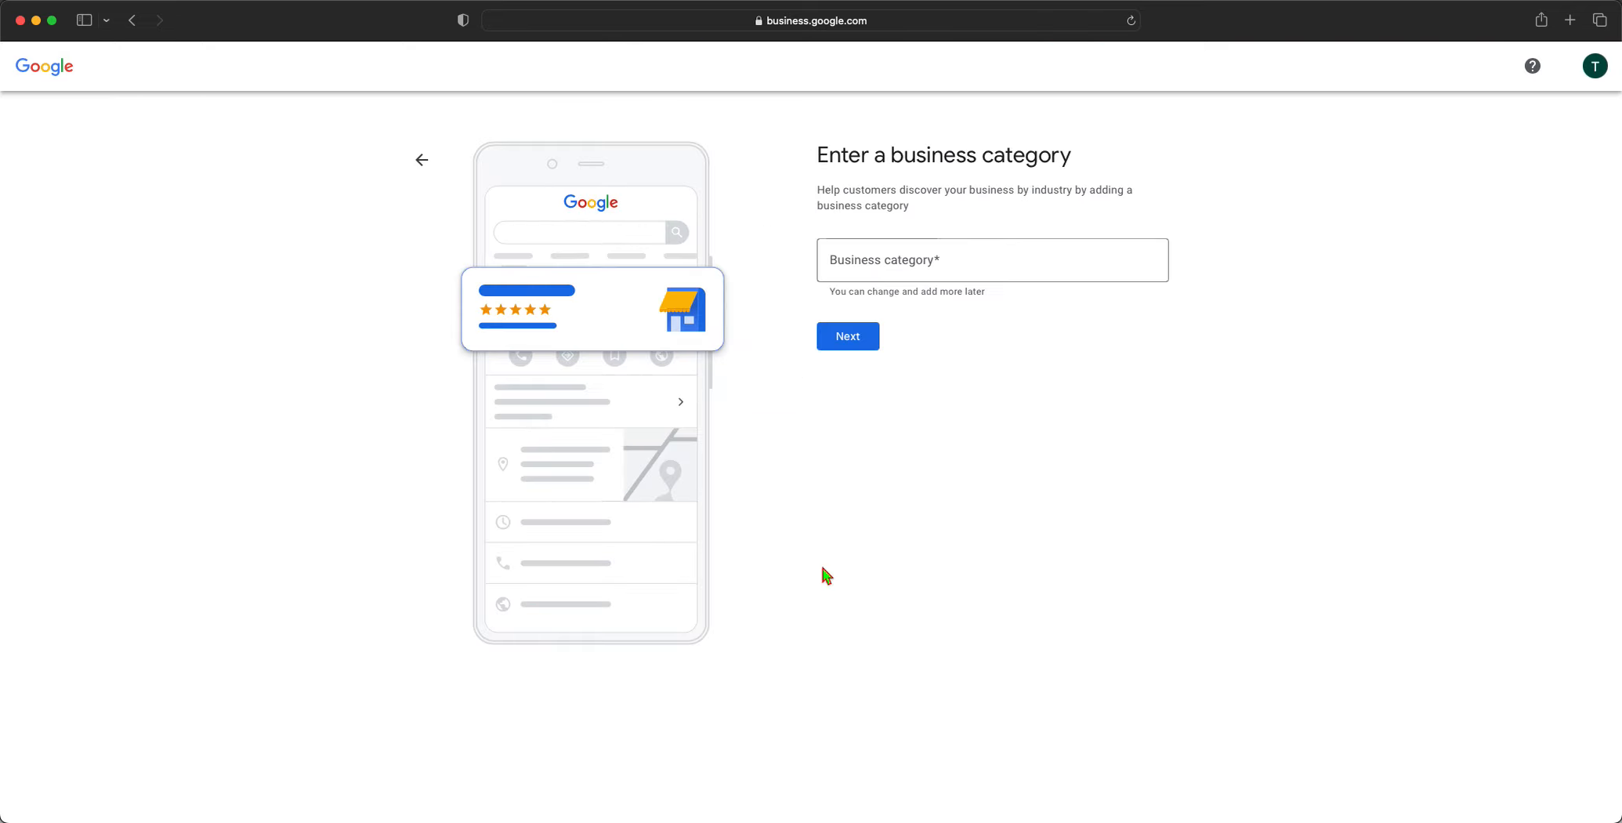
left_click(982, 251)
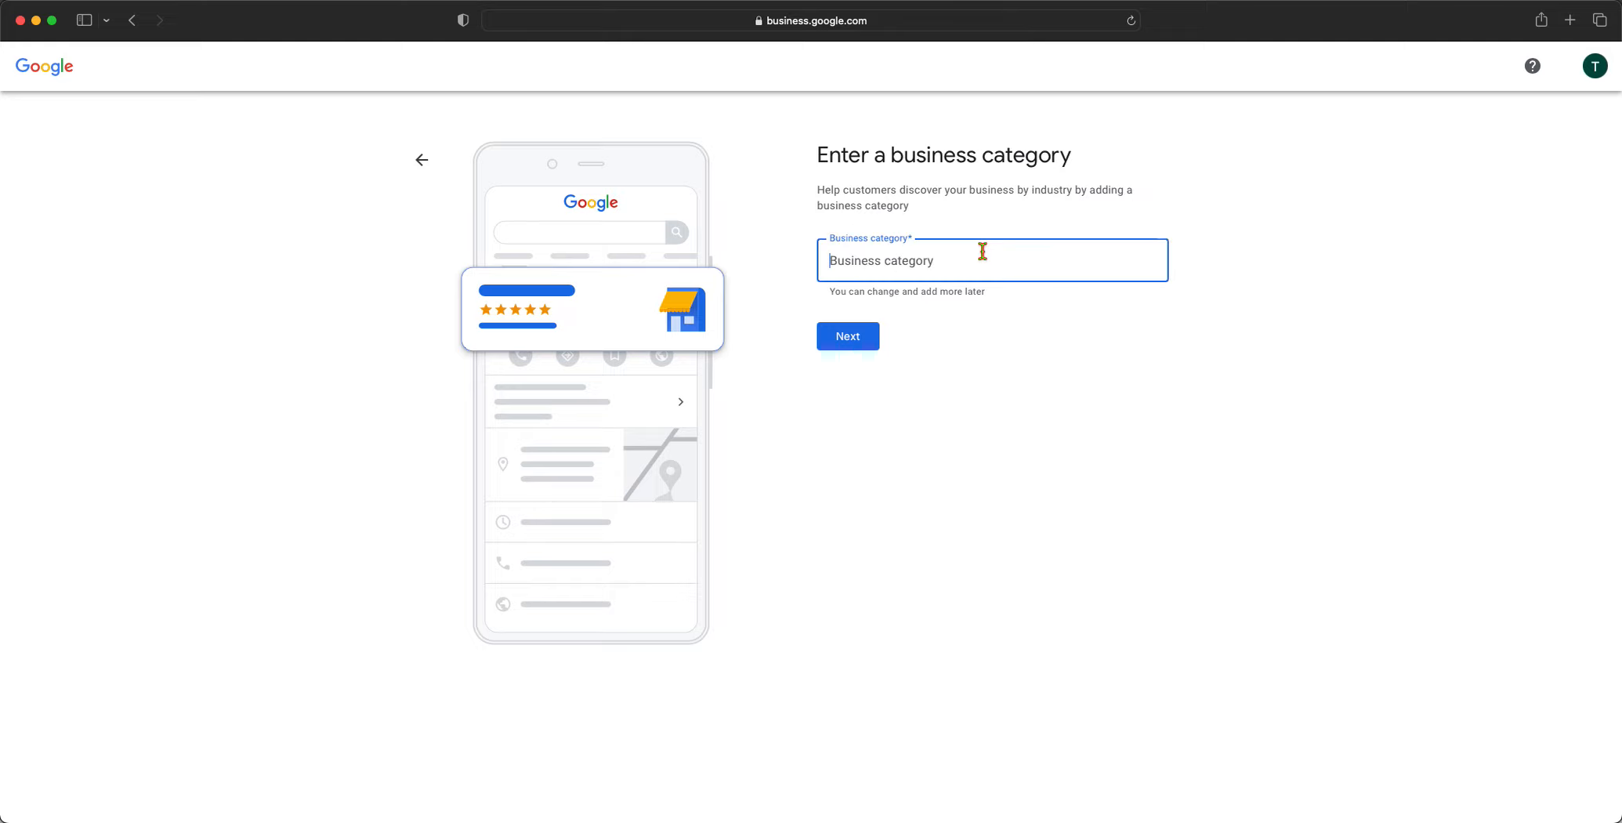
type("tree")
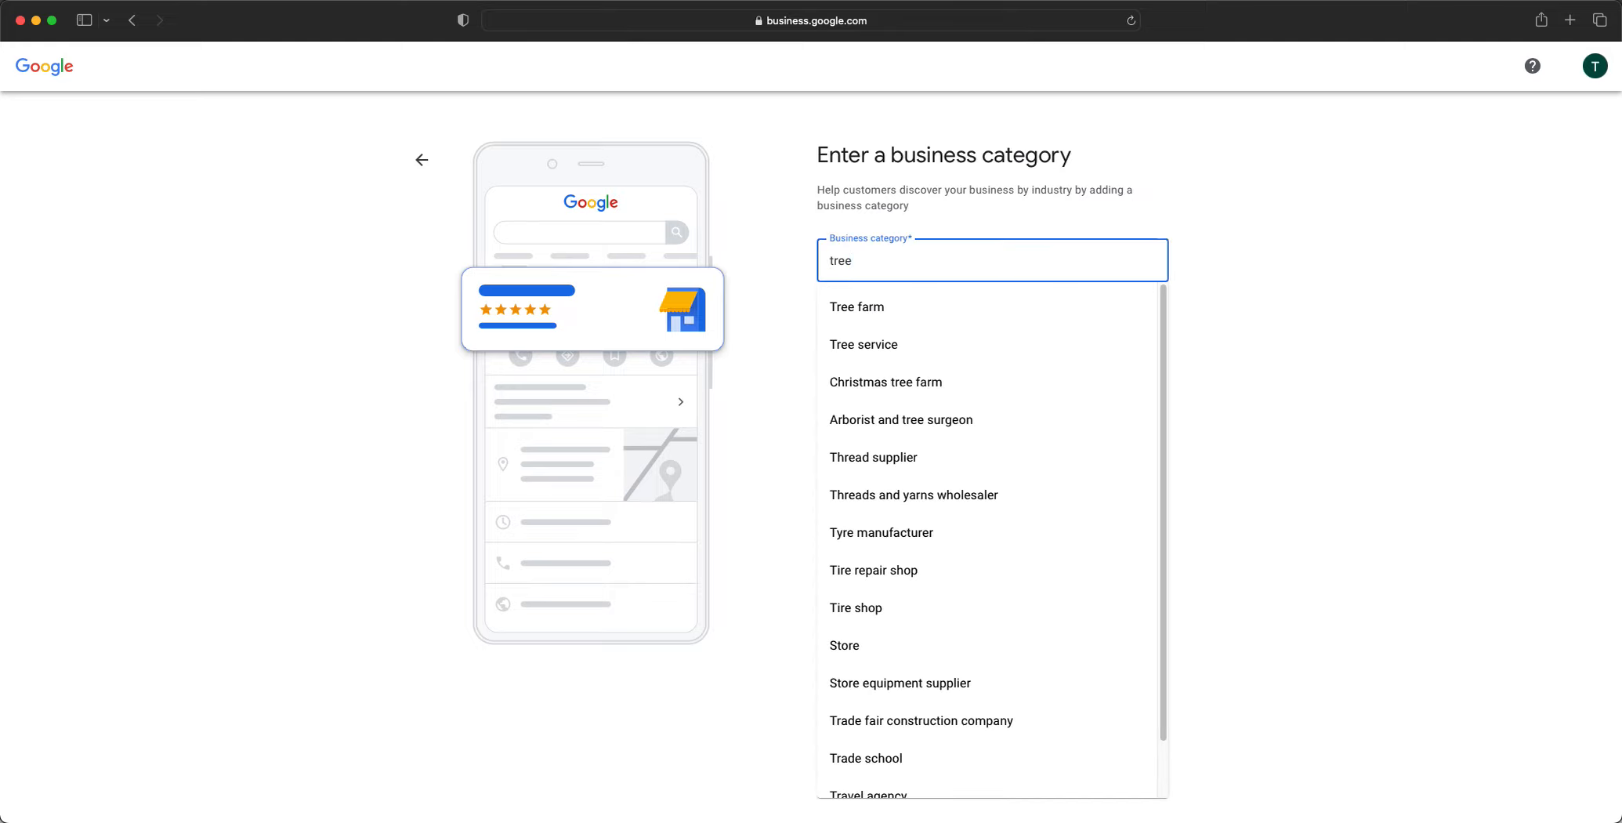
left_click(922, 346)
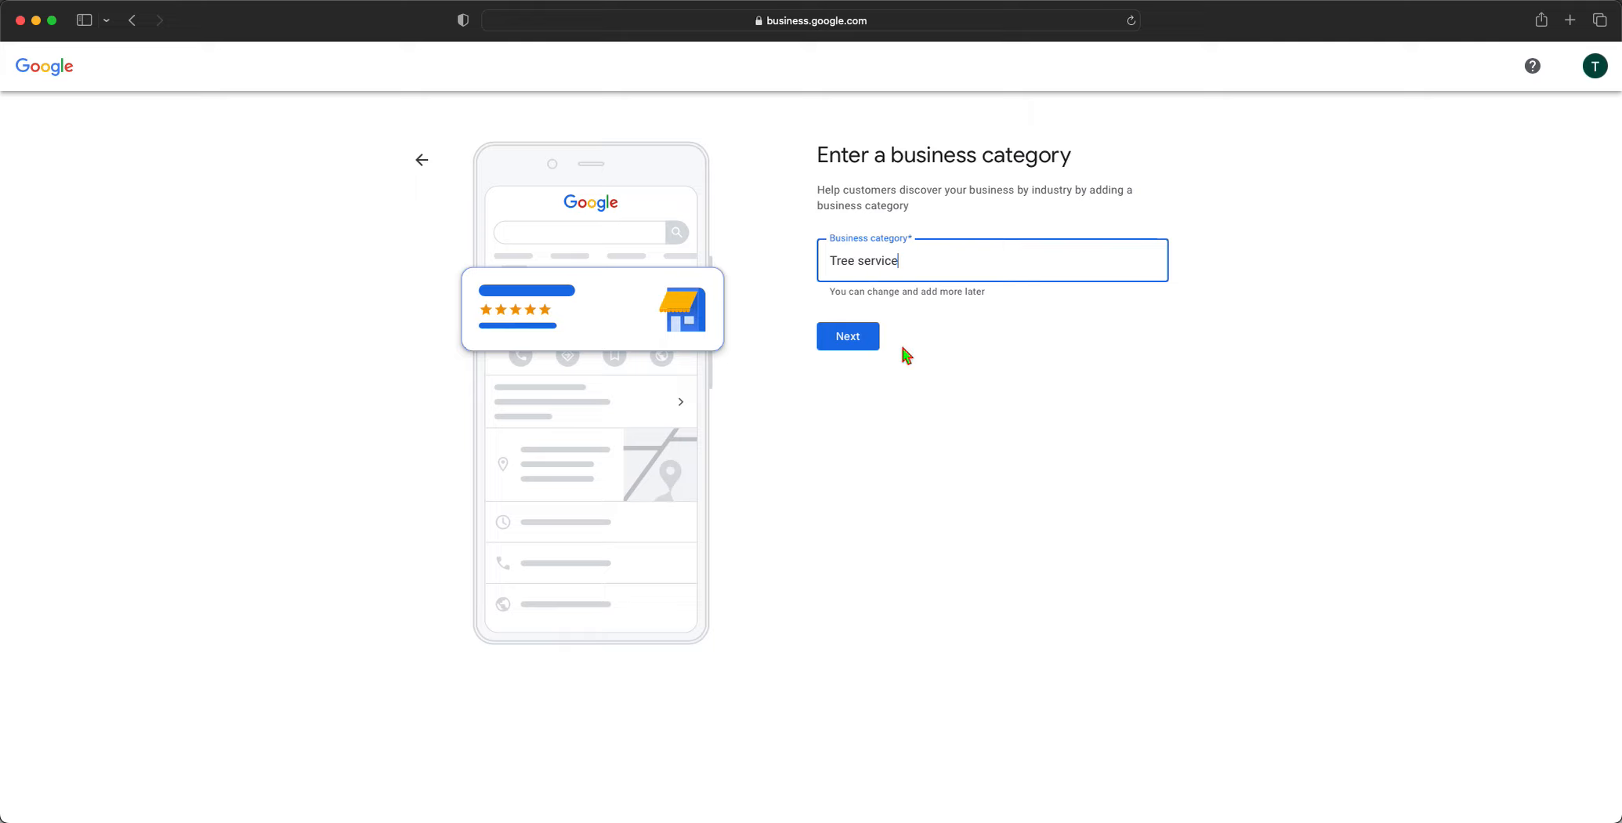
left_click(870, 343)
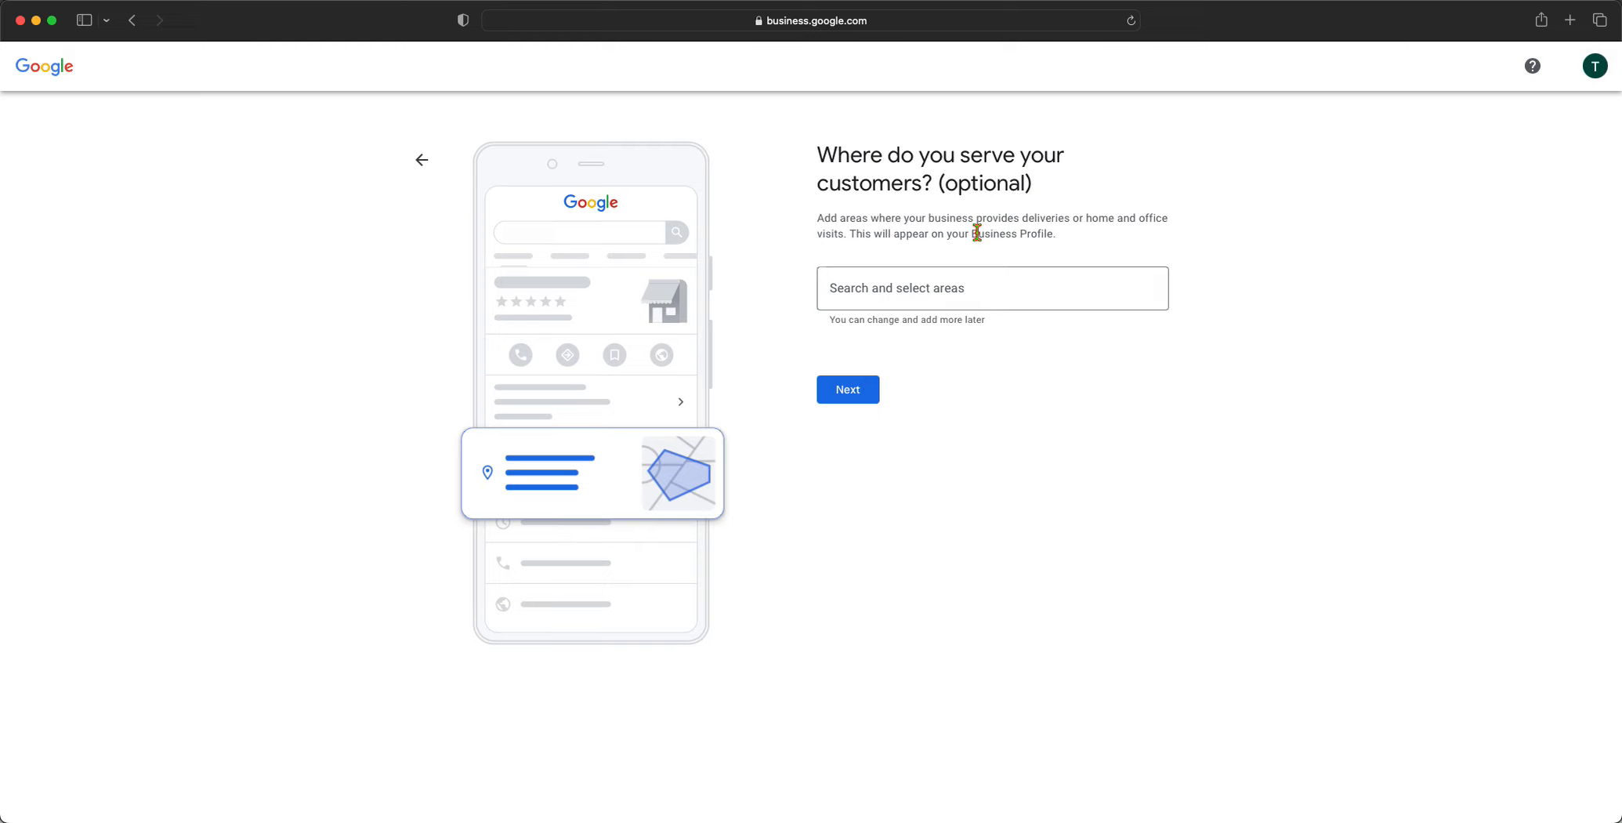
Add Dallas, Frisco, Fort Worth and Plano, TX from the suggestions as service areas
left_click(917, 273)
type("dallas")
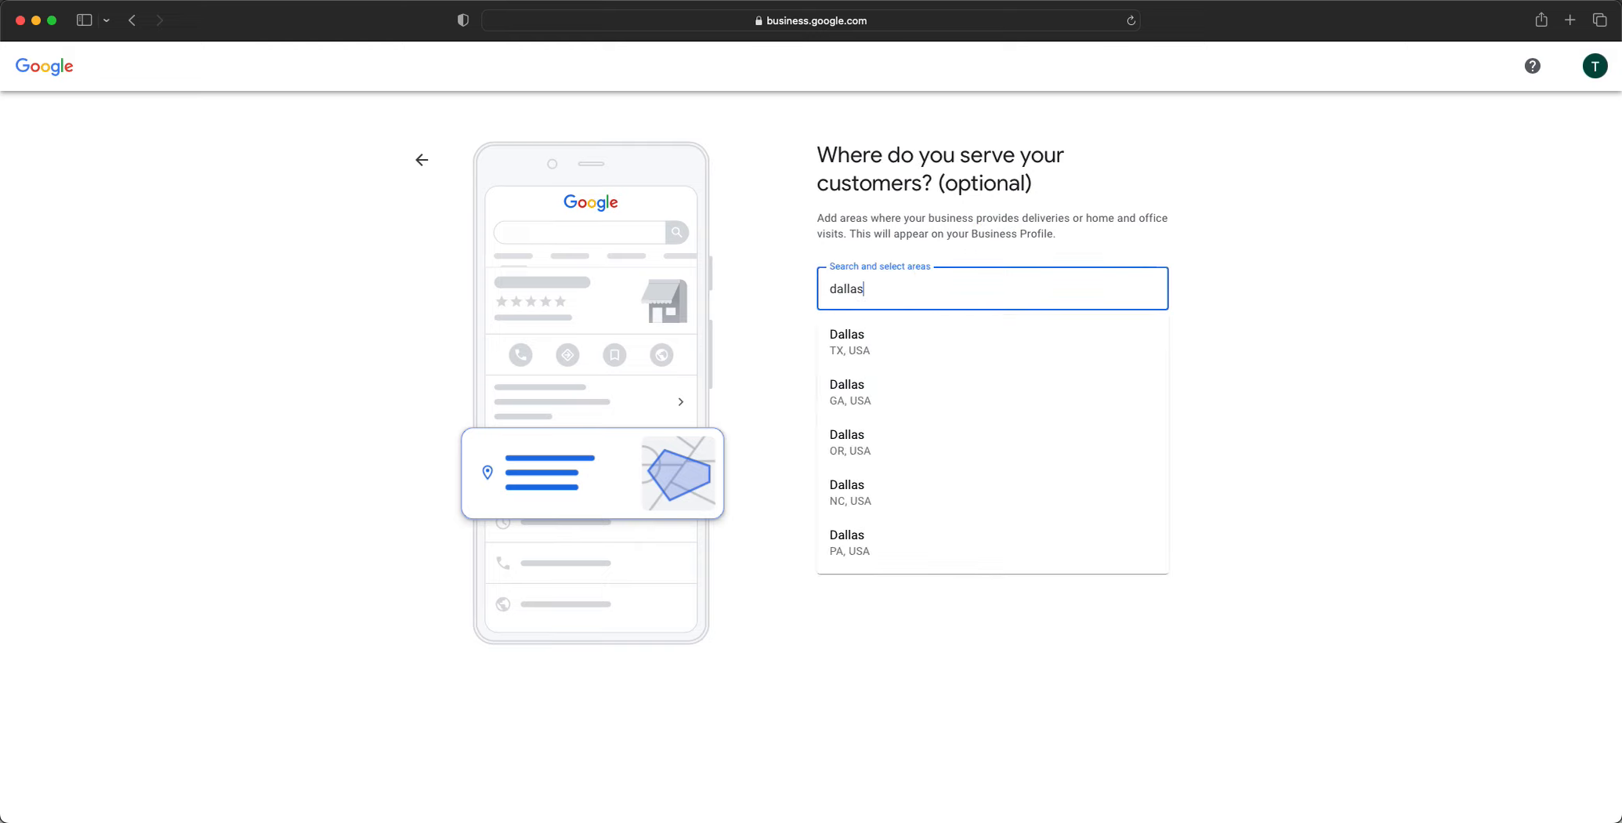
left_click(886, 351)
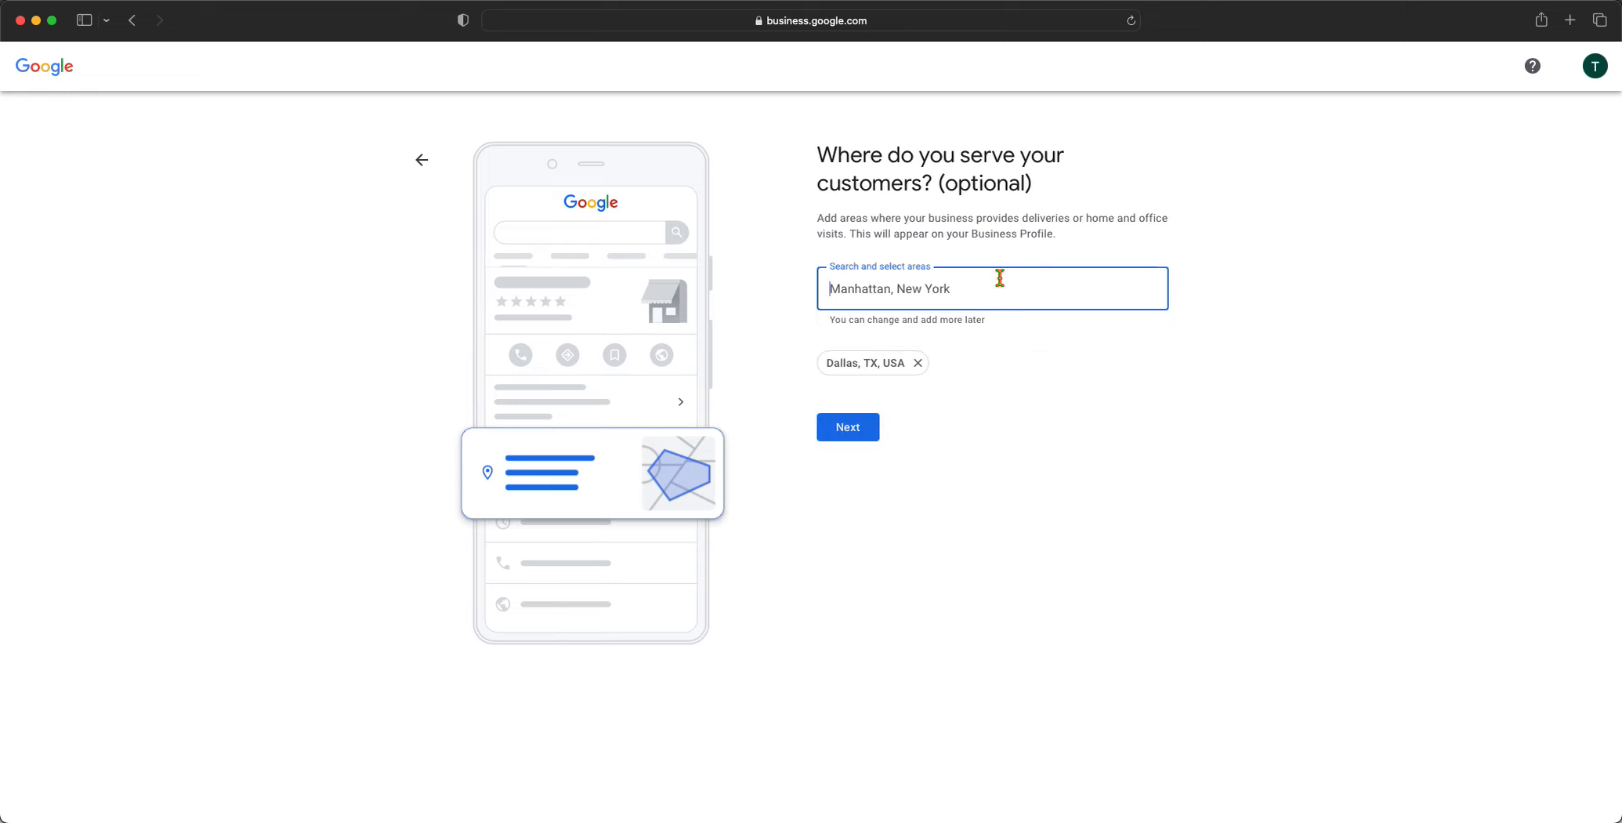
type("fris")
key("Down")
key("Return")
type("fort wor")
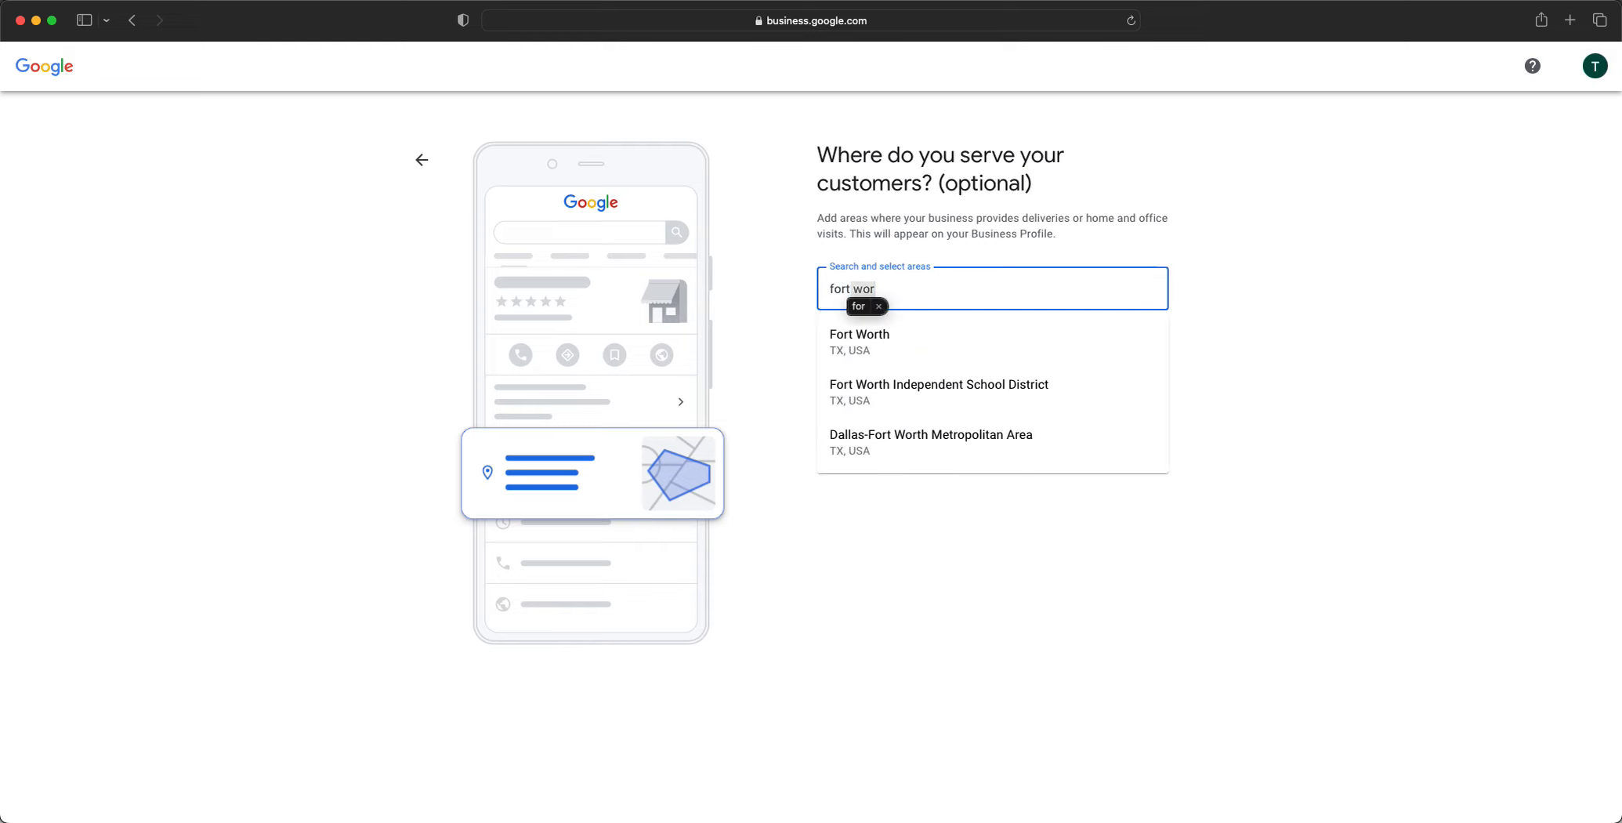
left_click(995, 345)
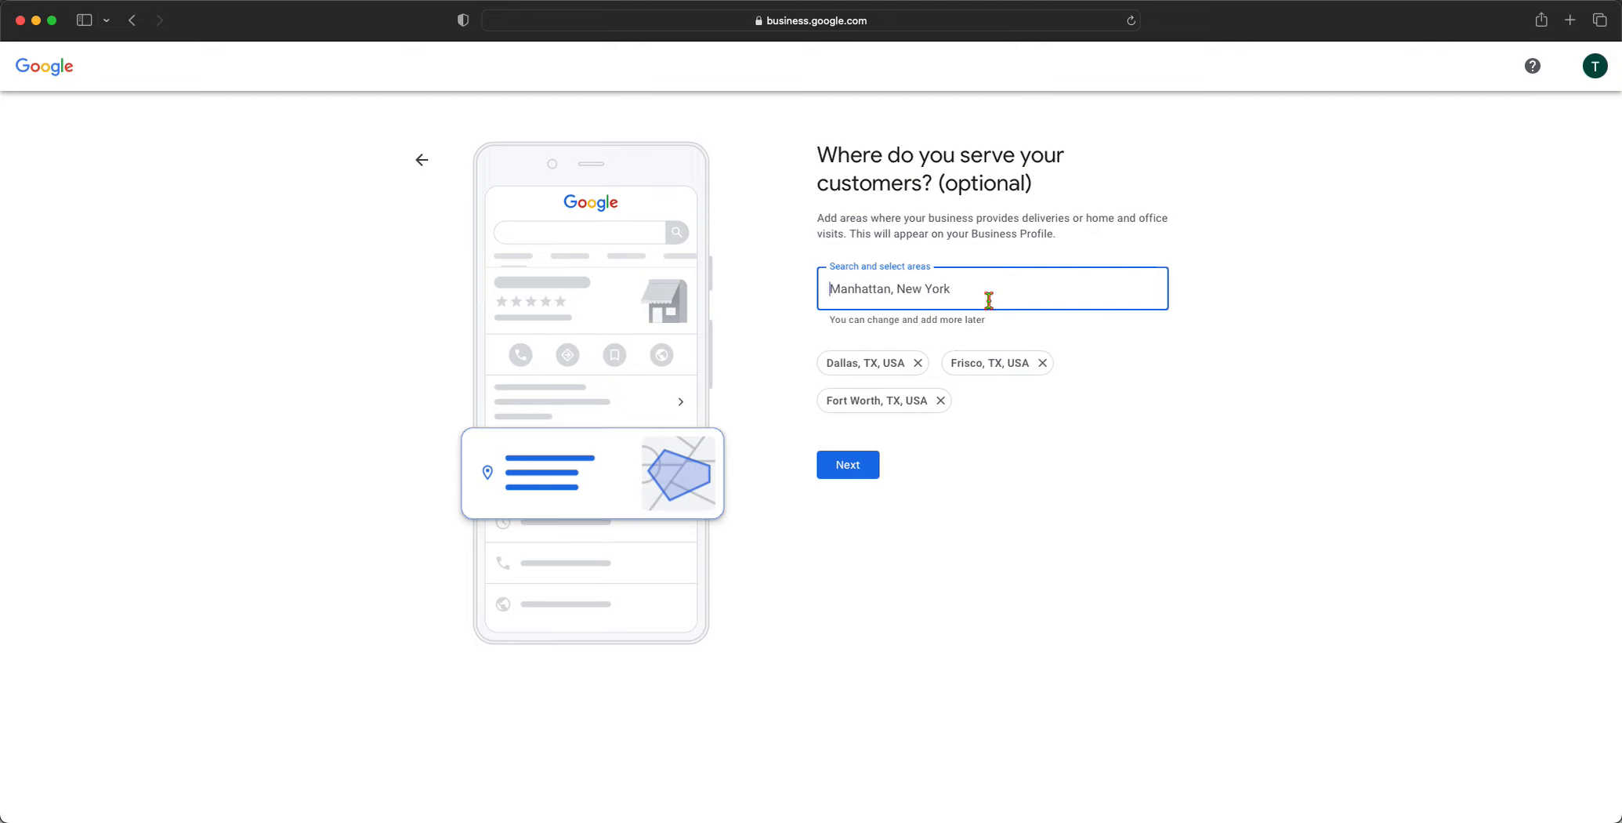
type("plano")
left_click(951, 353)
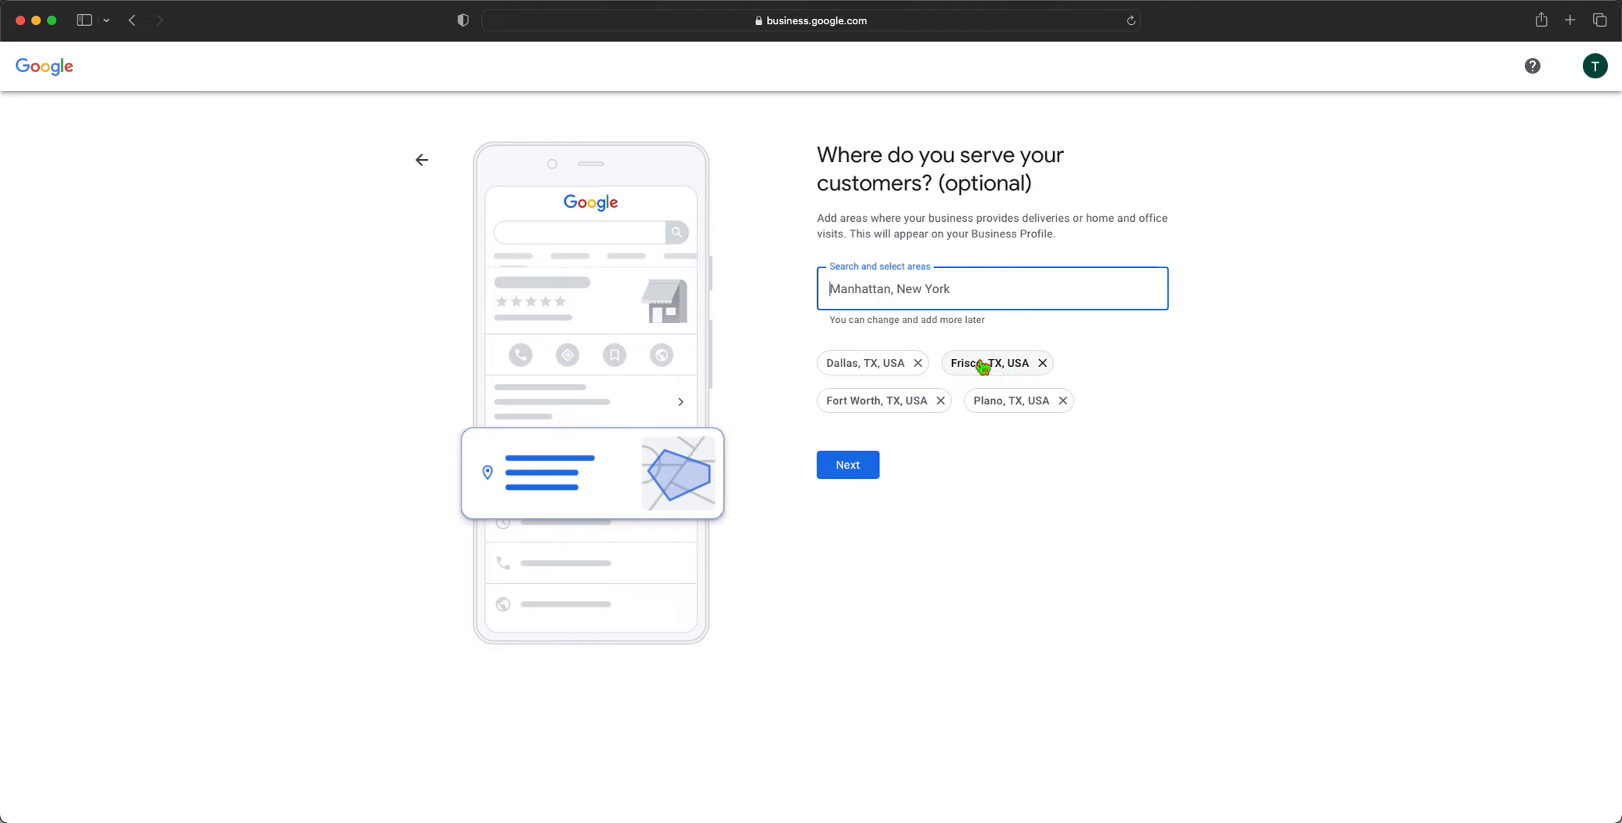
Enter the business phone number on the contact details page
left_click(853, 464)
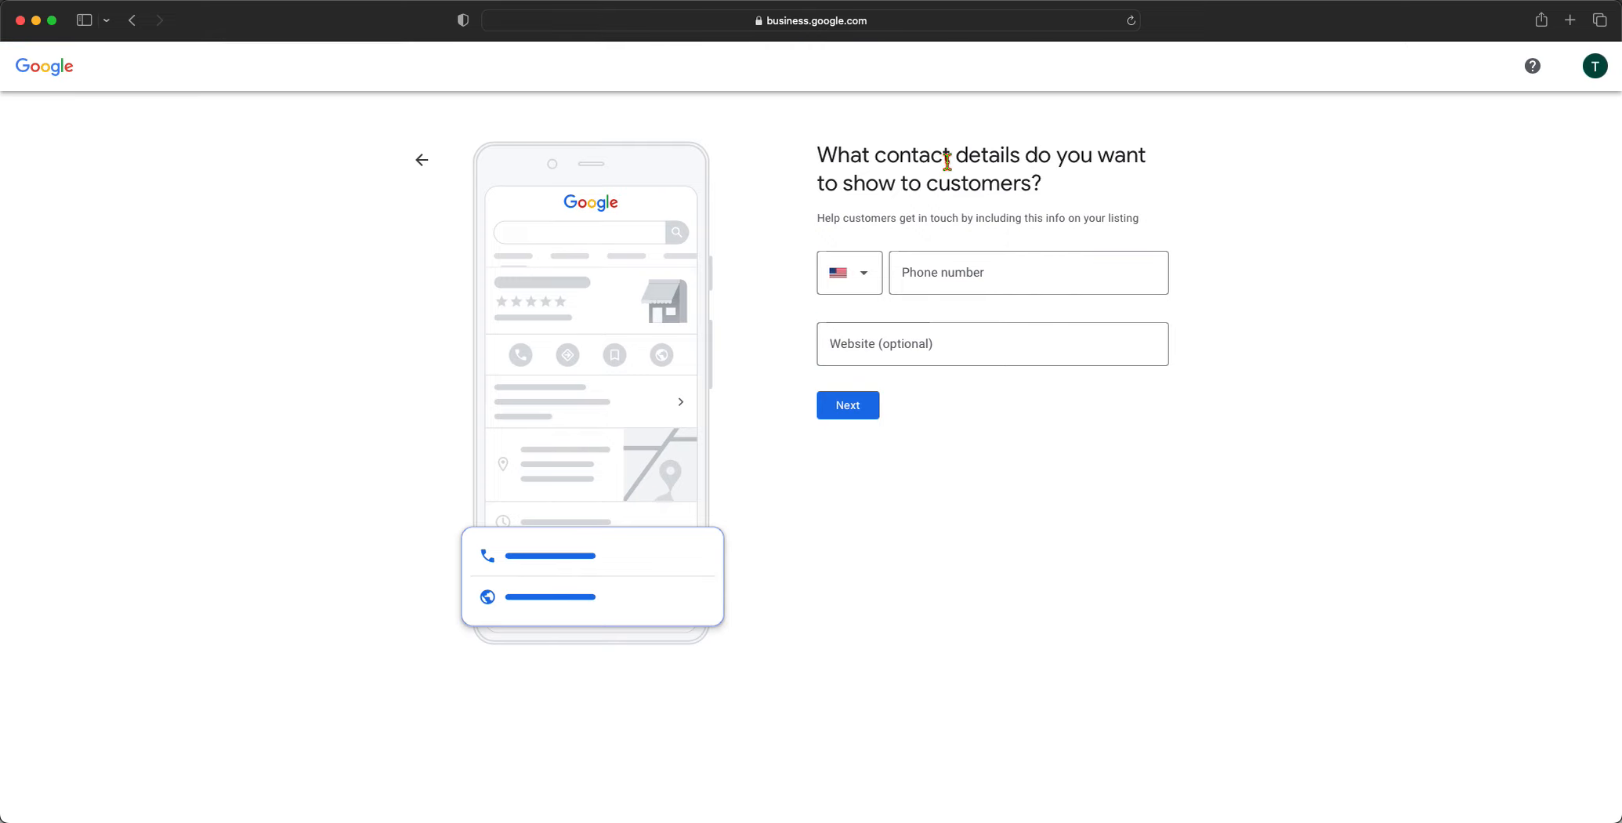
left_click_drag(926, 179, 1012, 178)
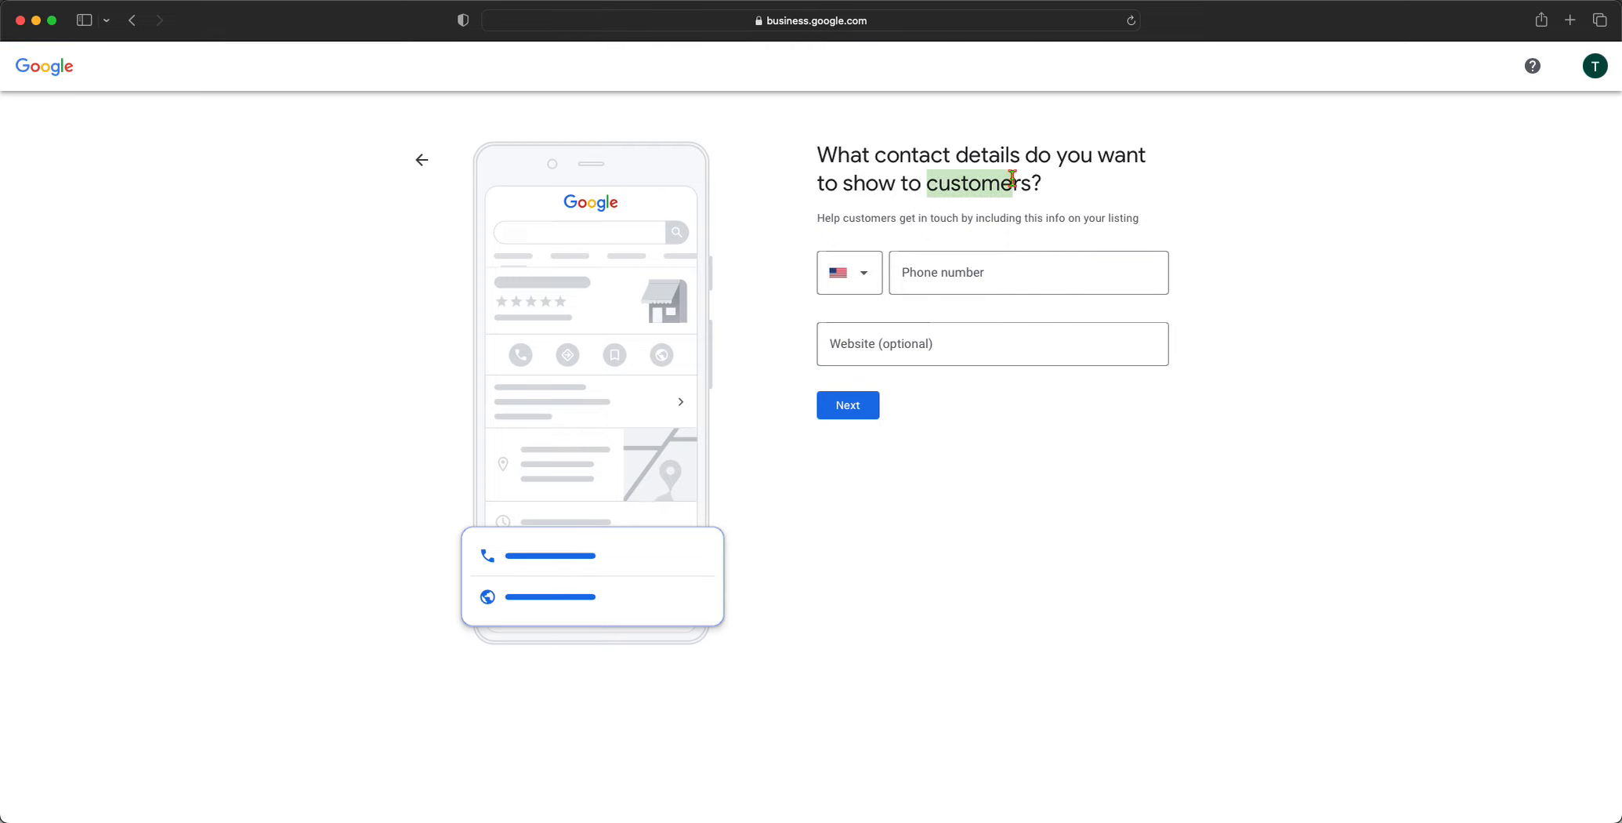
left_click(936, 263)
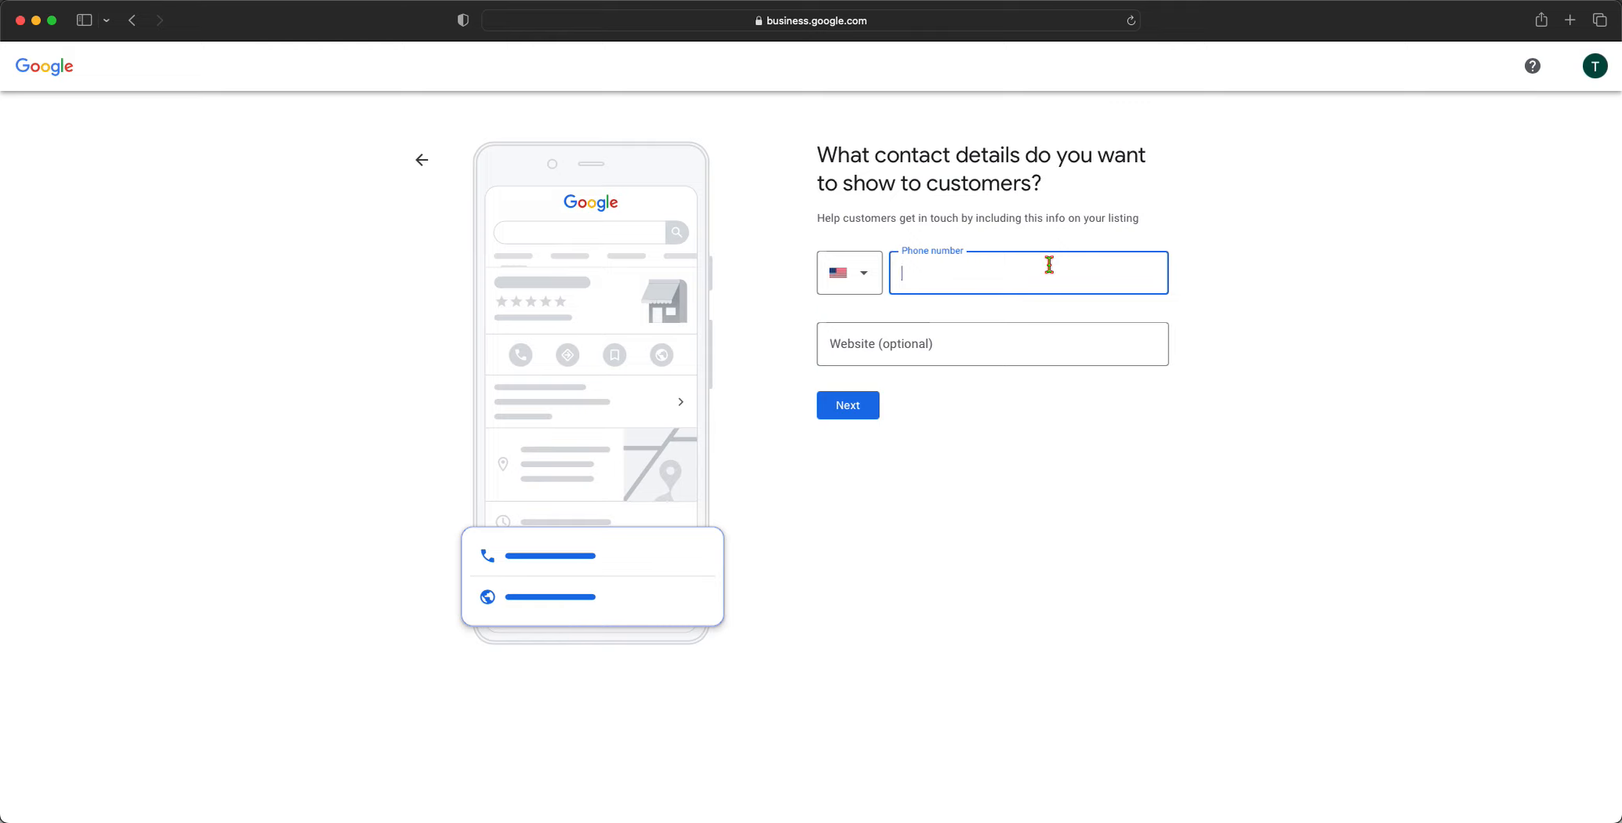
type("555-555-5555")
Enter the website toddstrees.com and submit the contact details
left_click(1017, 345)
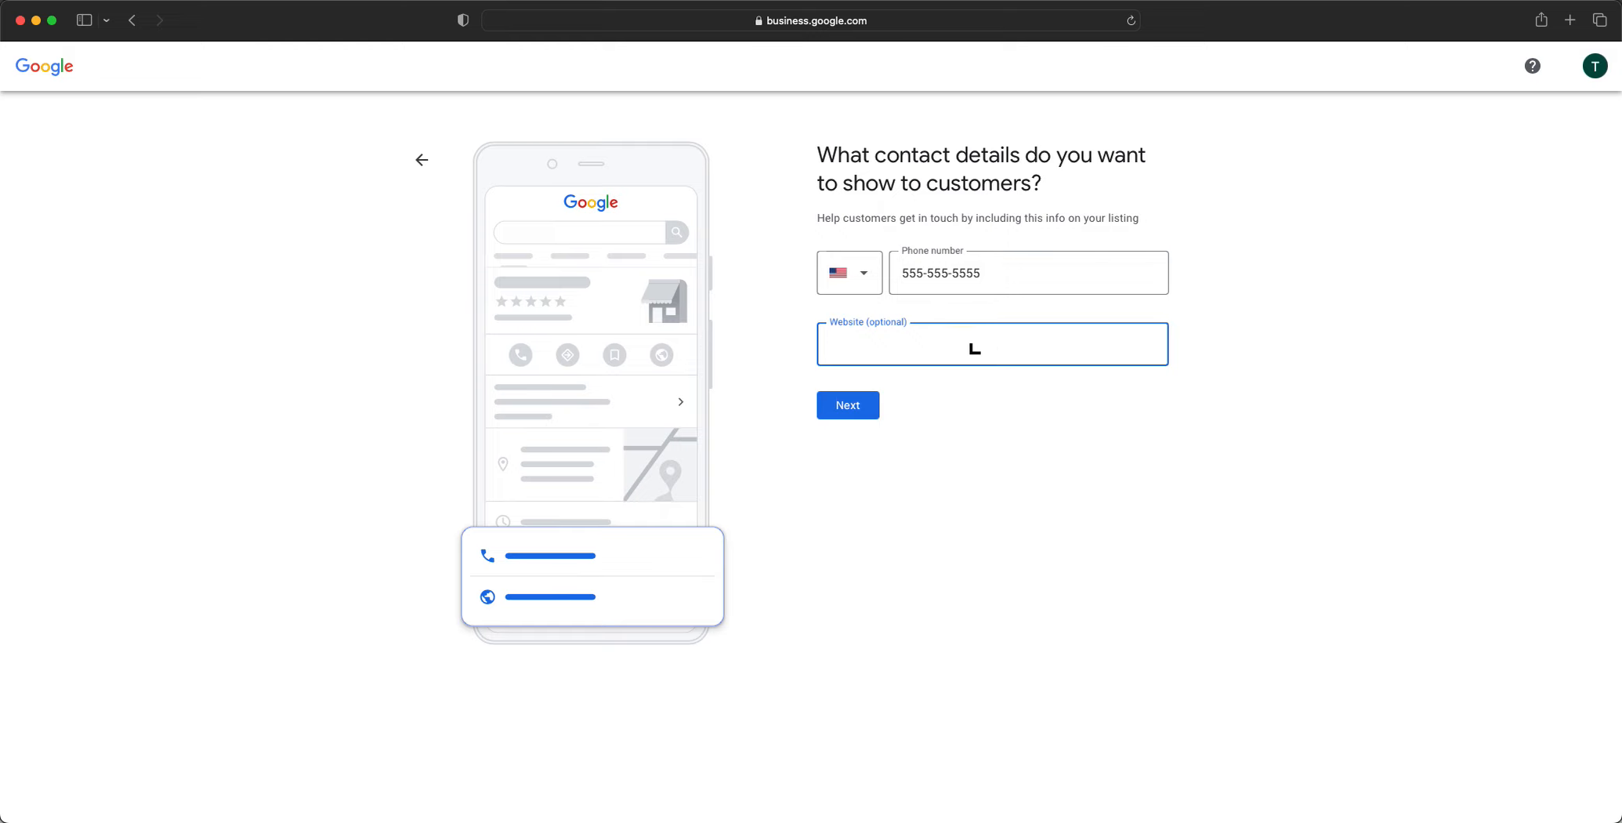
type("toddstrees.c")
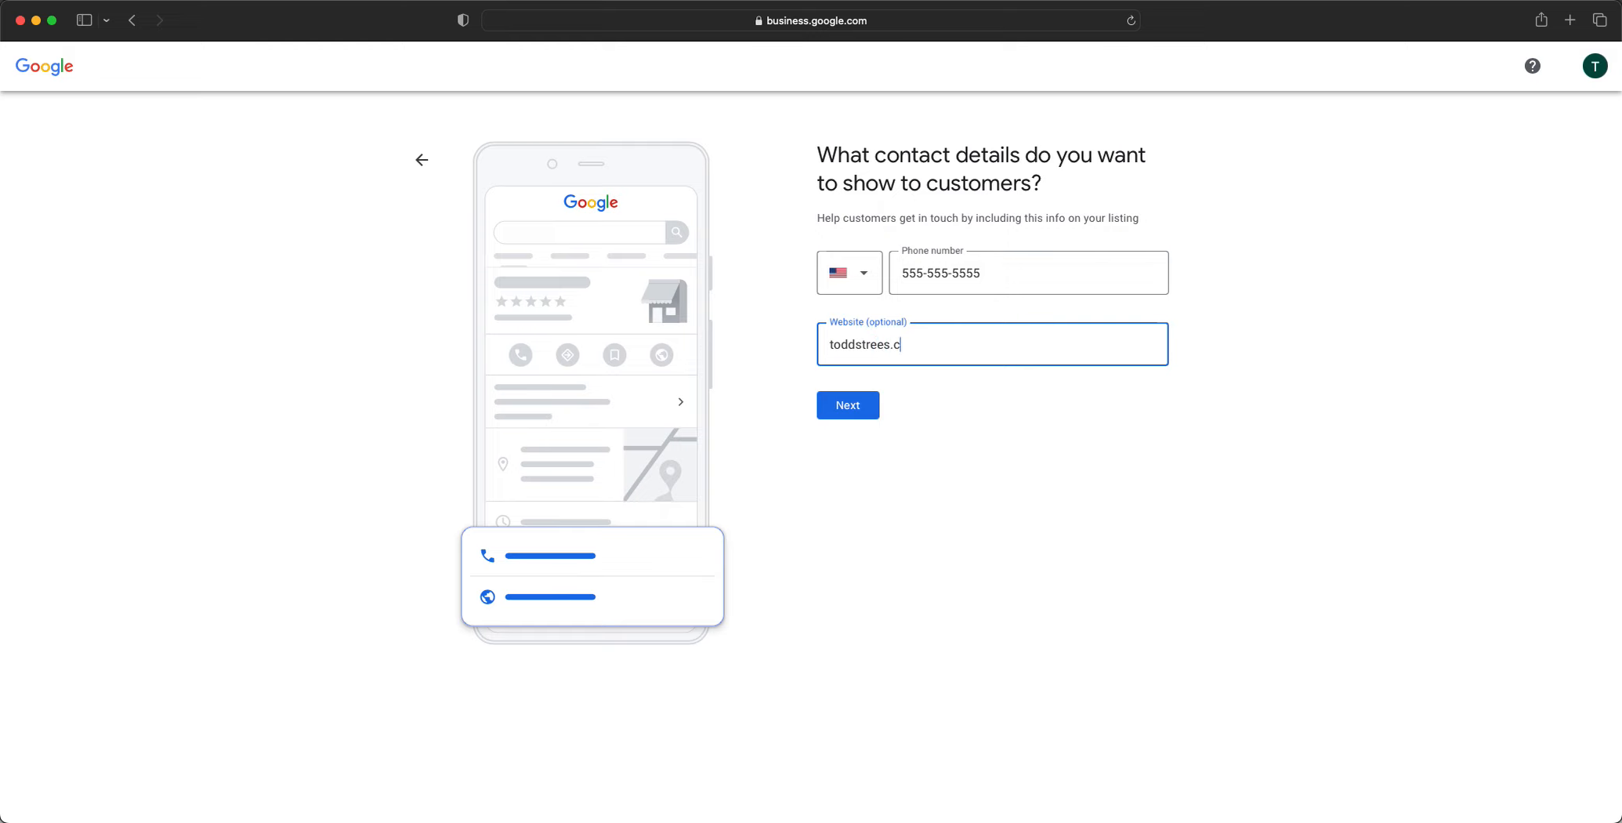
type("om")
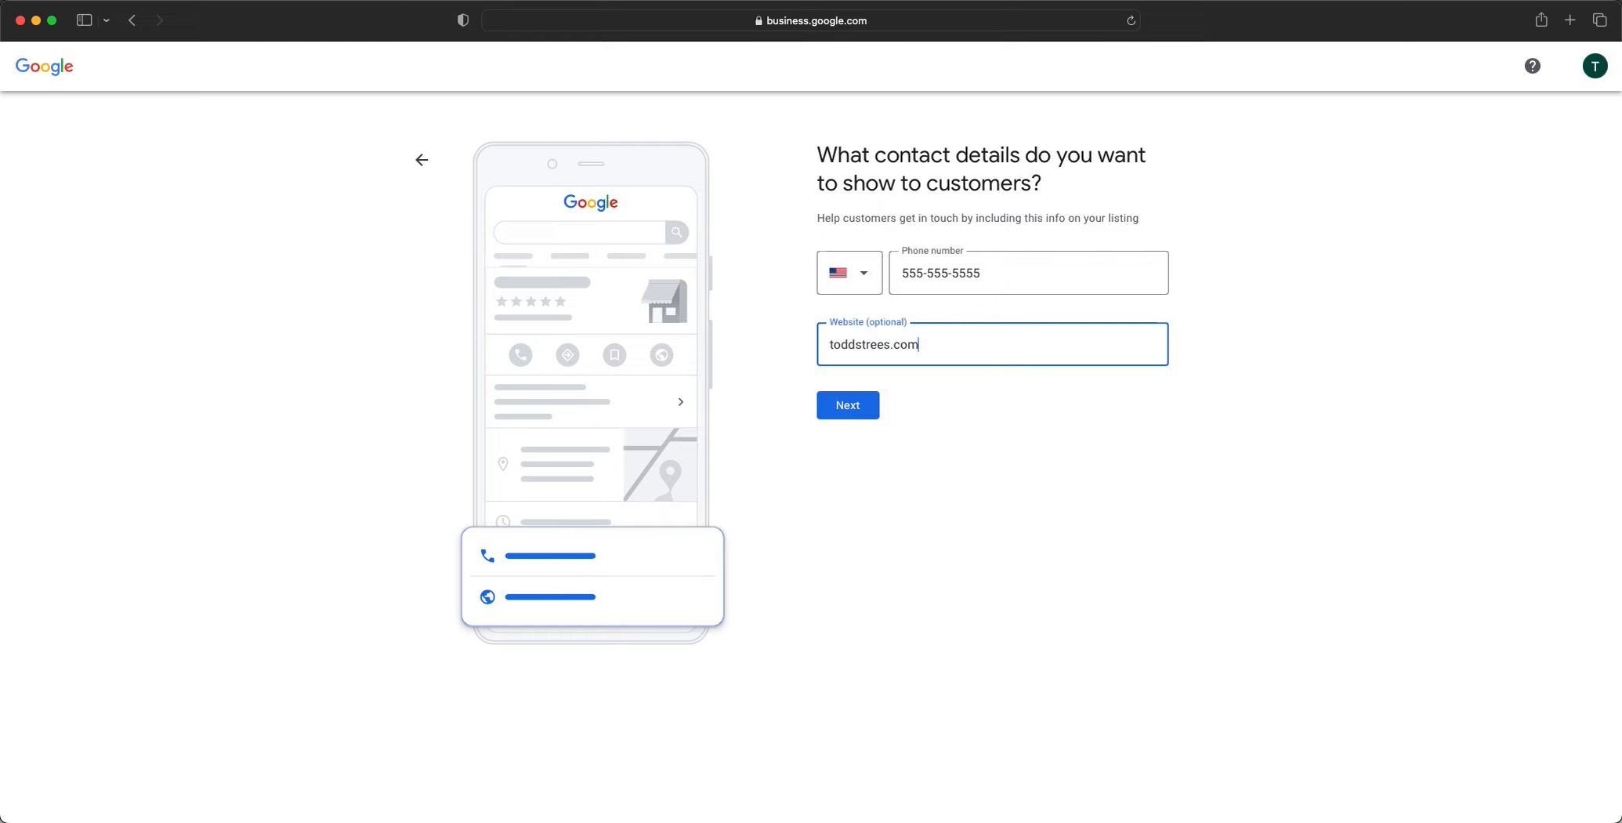
left_click(867, 419)
Fix the rejected phone number by replacing it with a valid business number
left_click(998, 276)
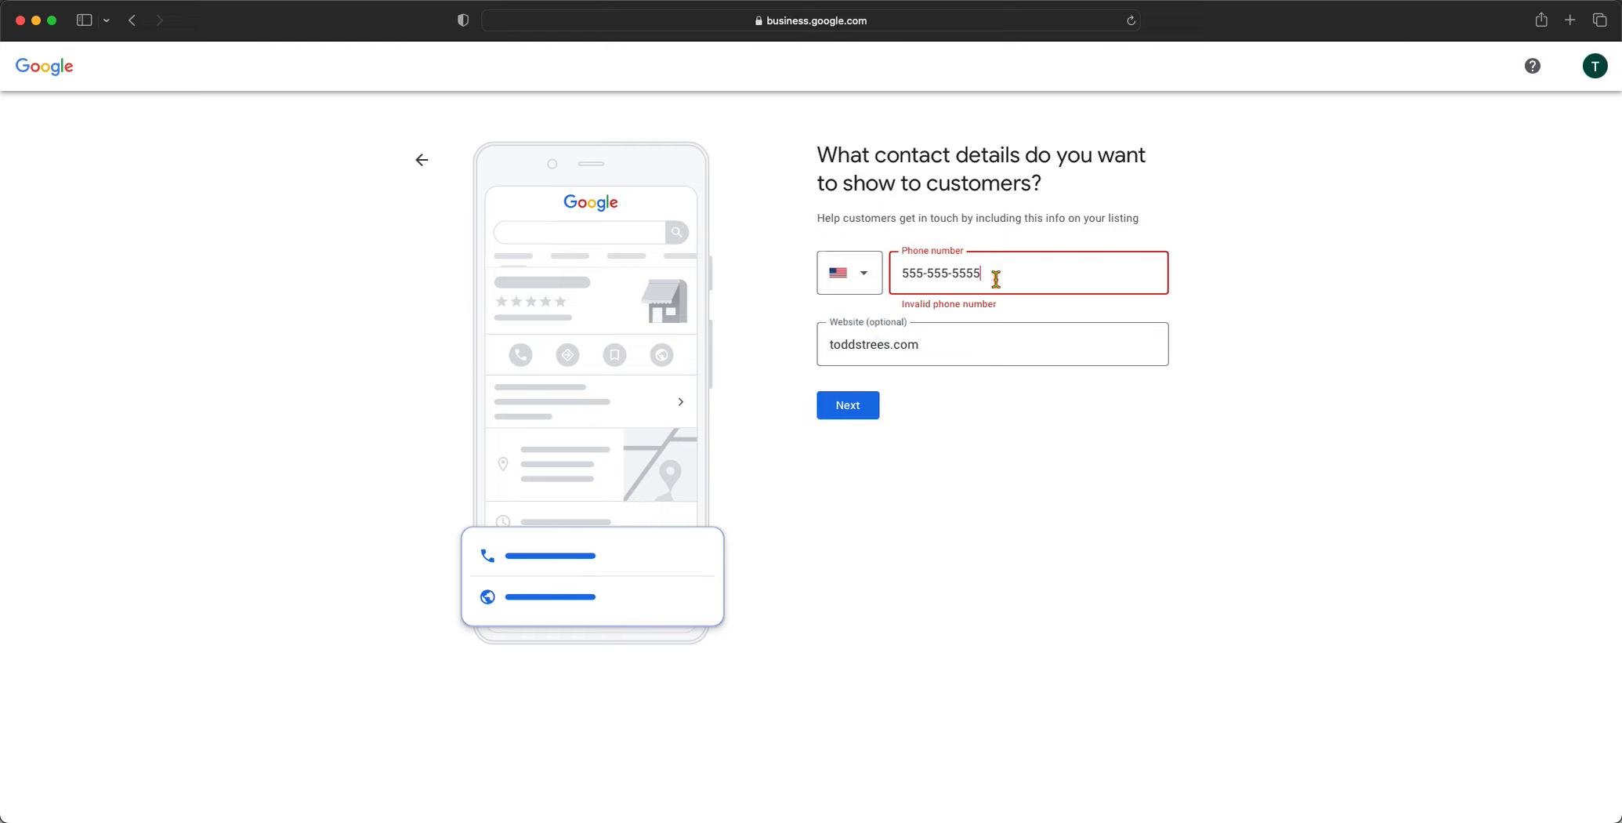
key("BackSpace")
type("4")
left_click(864, 414)
left_click(941, 279)
triple_click(910, 279)
Submit the contact details and opt in to news and tips about the profile
left_click(854, 414)
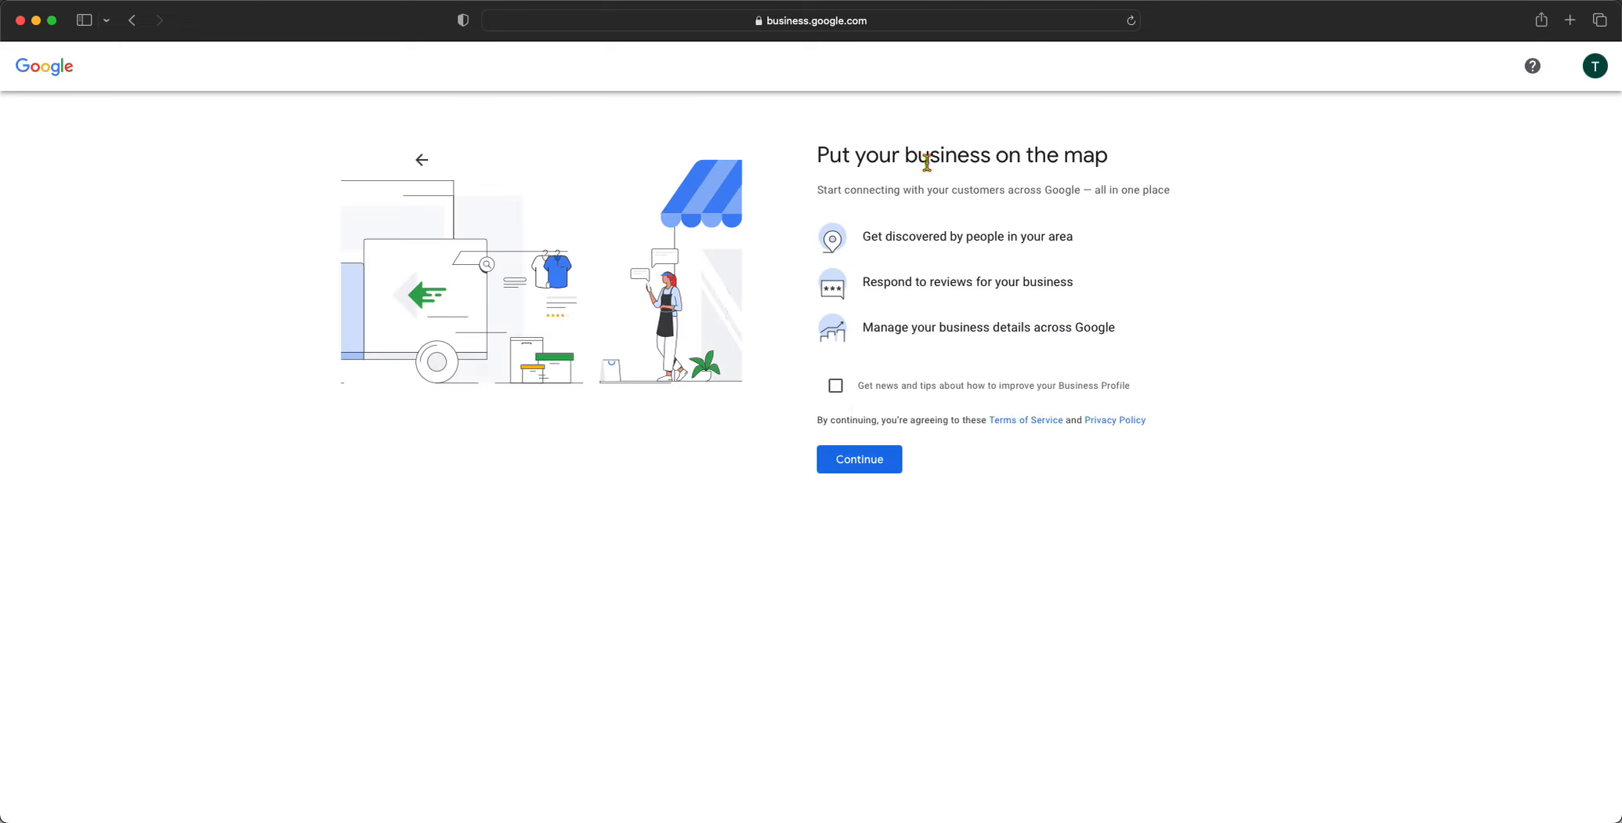
left_click(837, 387)
left_click(877, 455)
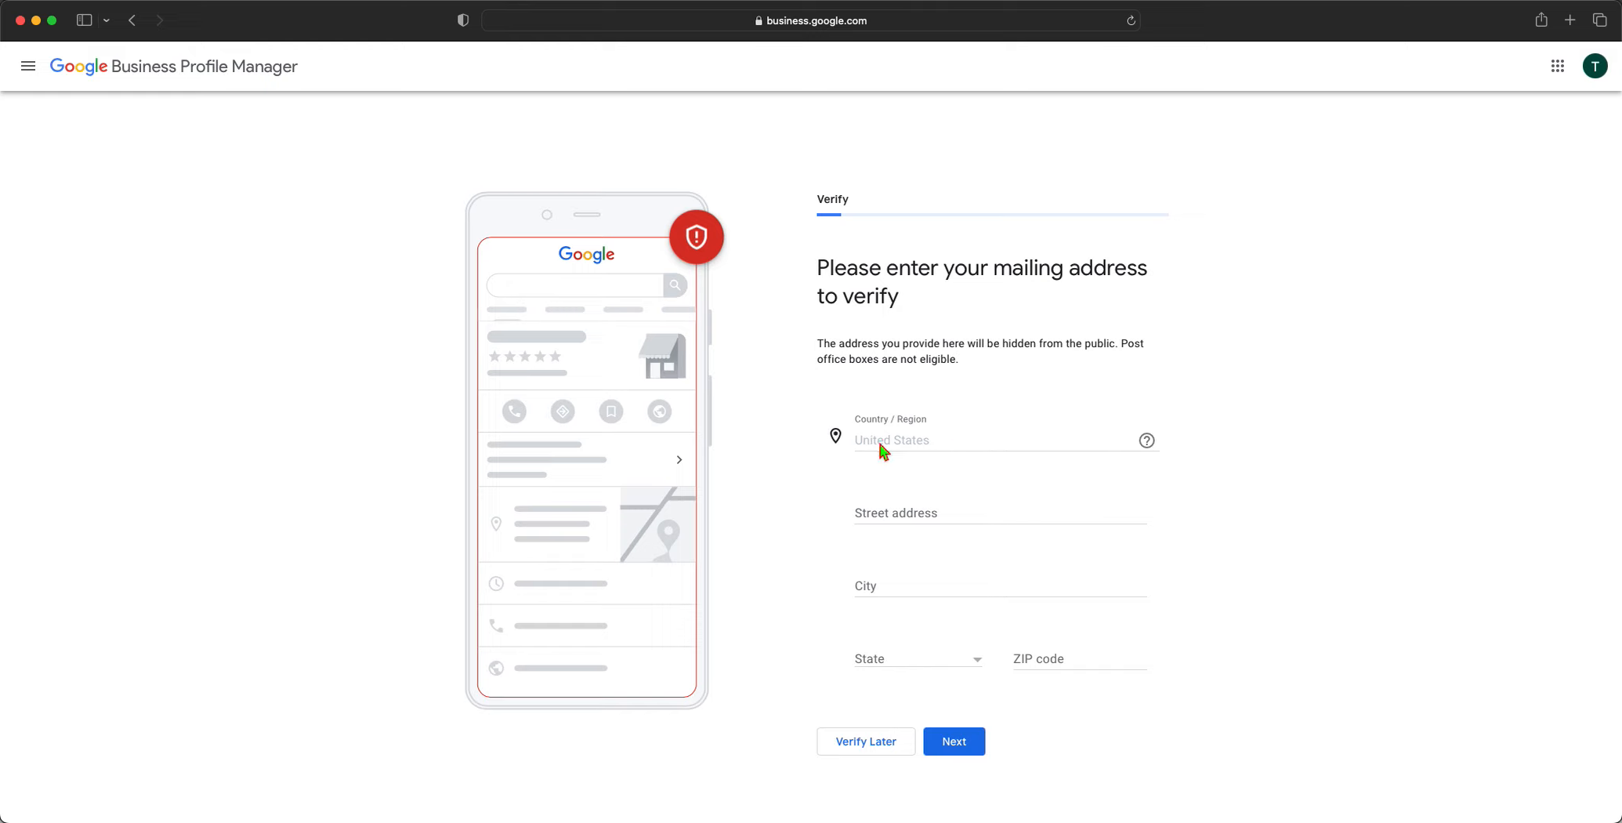
Fill in the business mailing address from an autocomplete suggestion and submit it
left_click(884, 511)
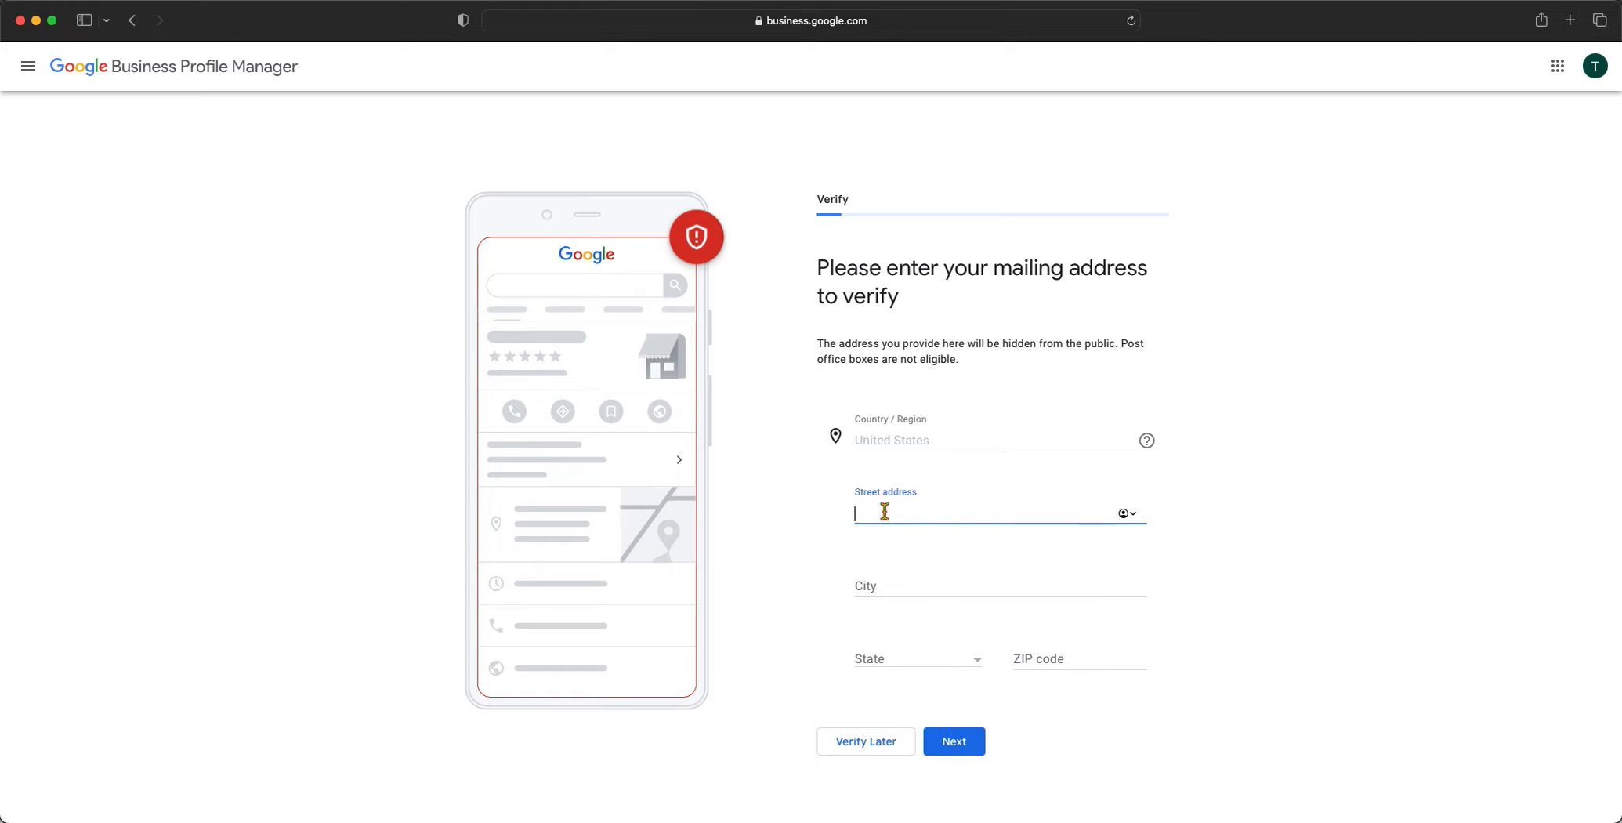
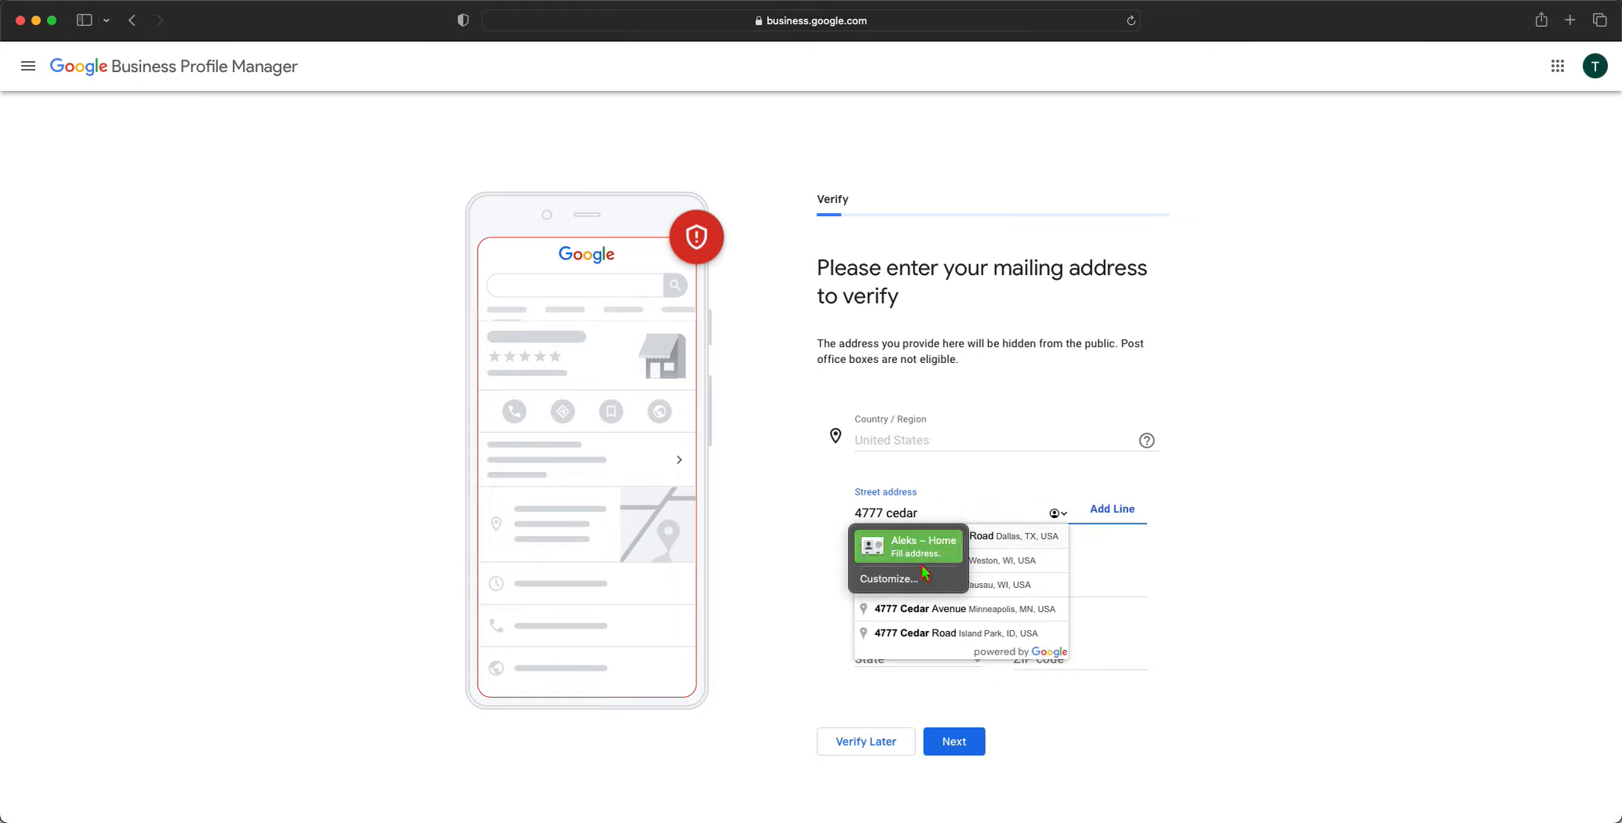
left_click(1002, 538)
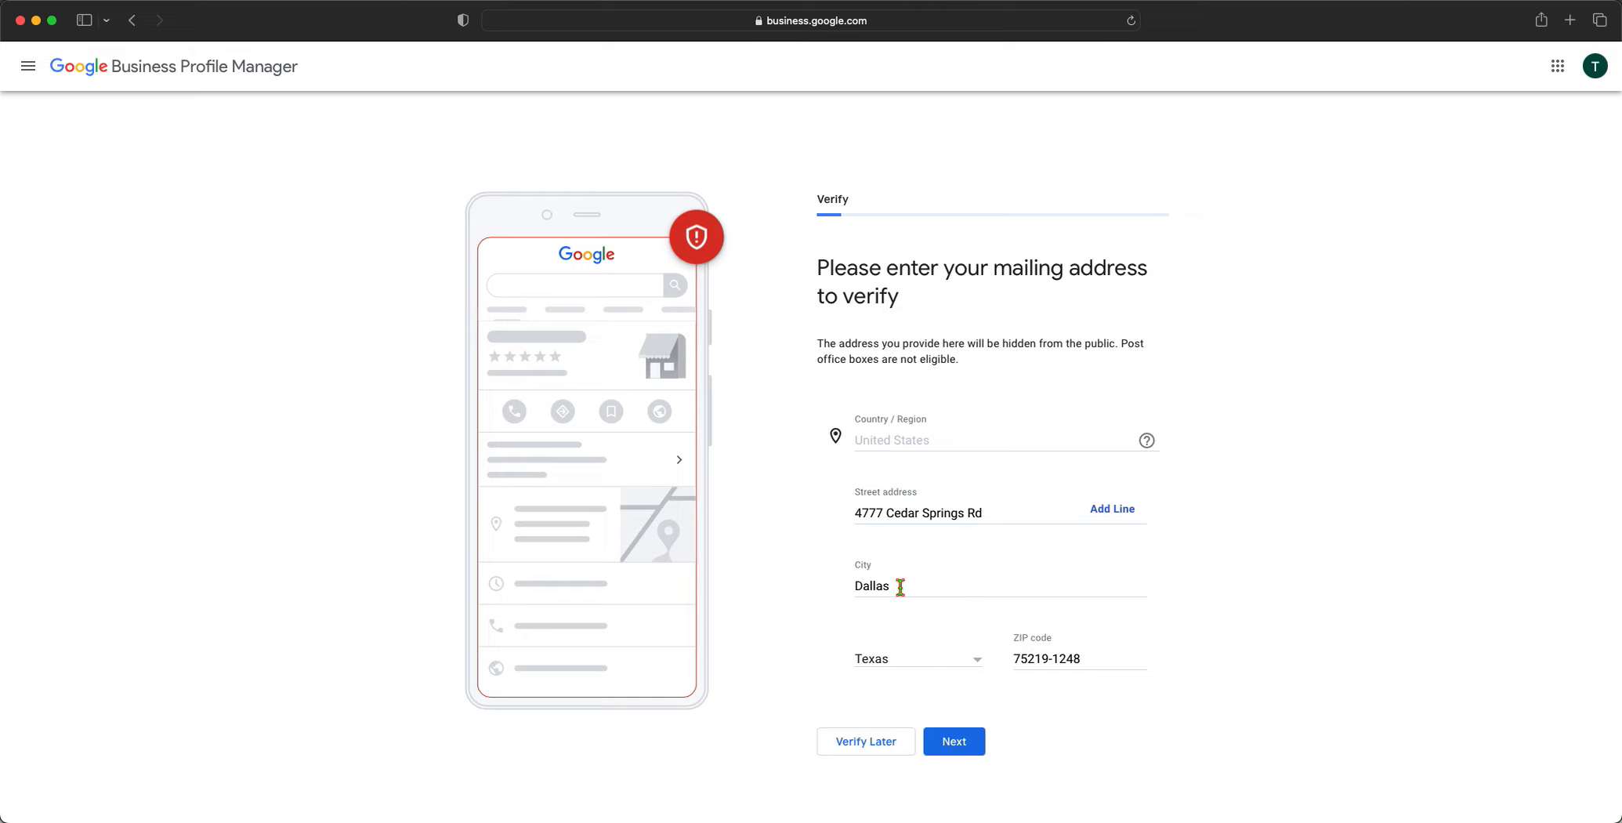
left_click(968, 745)
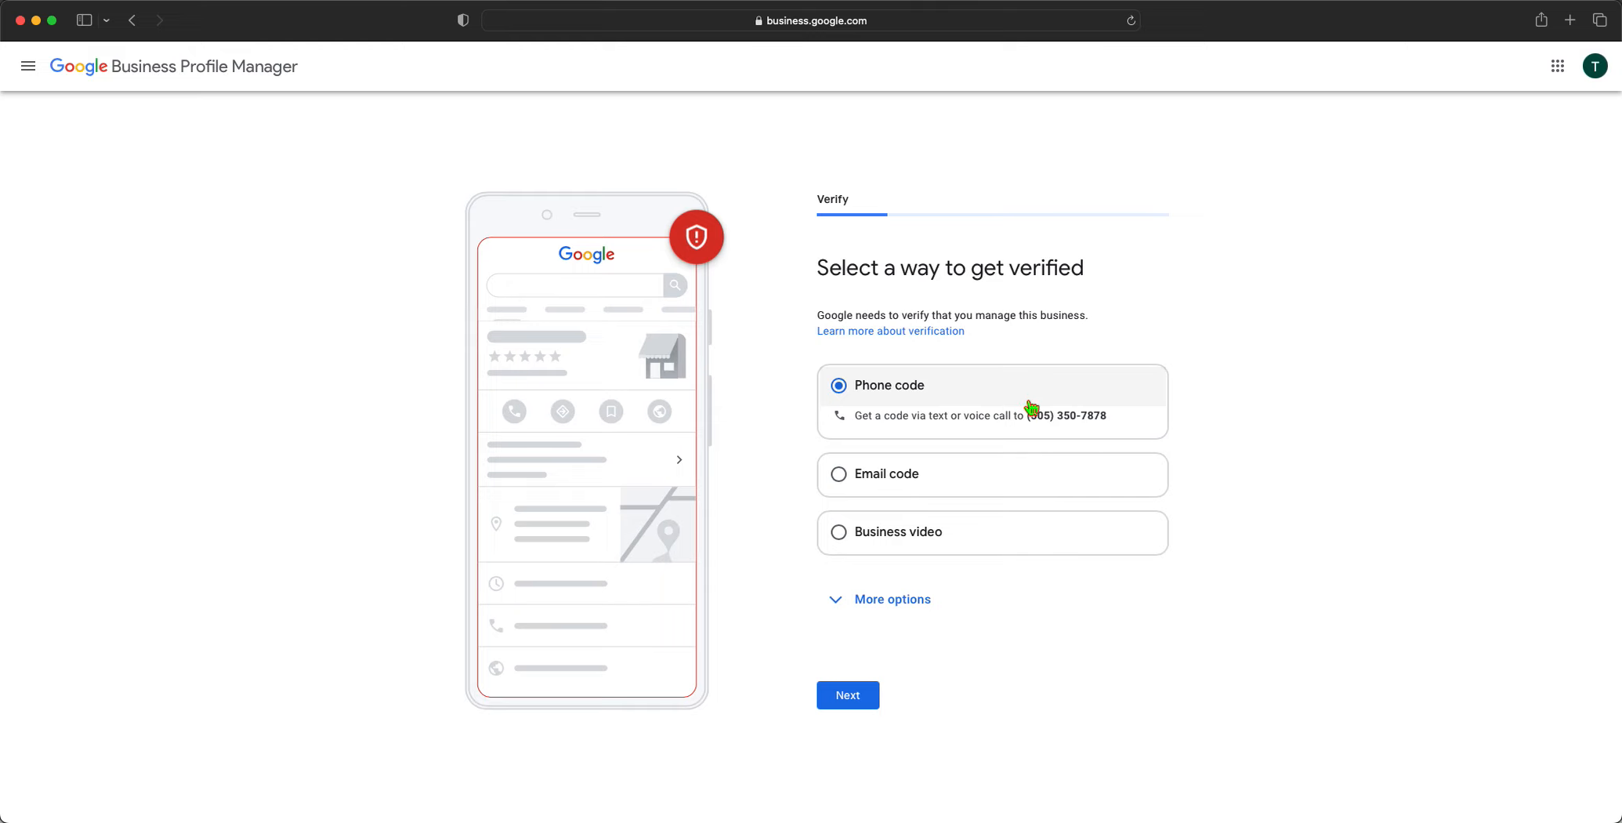
Review the Email code and Business video options, then choose Phone code verification
left_click(957, 475)
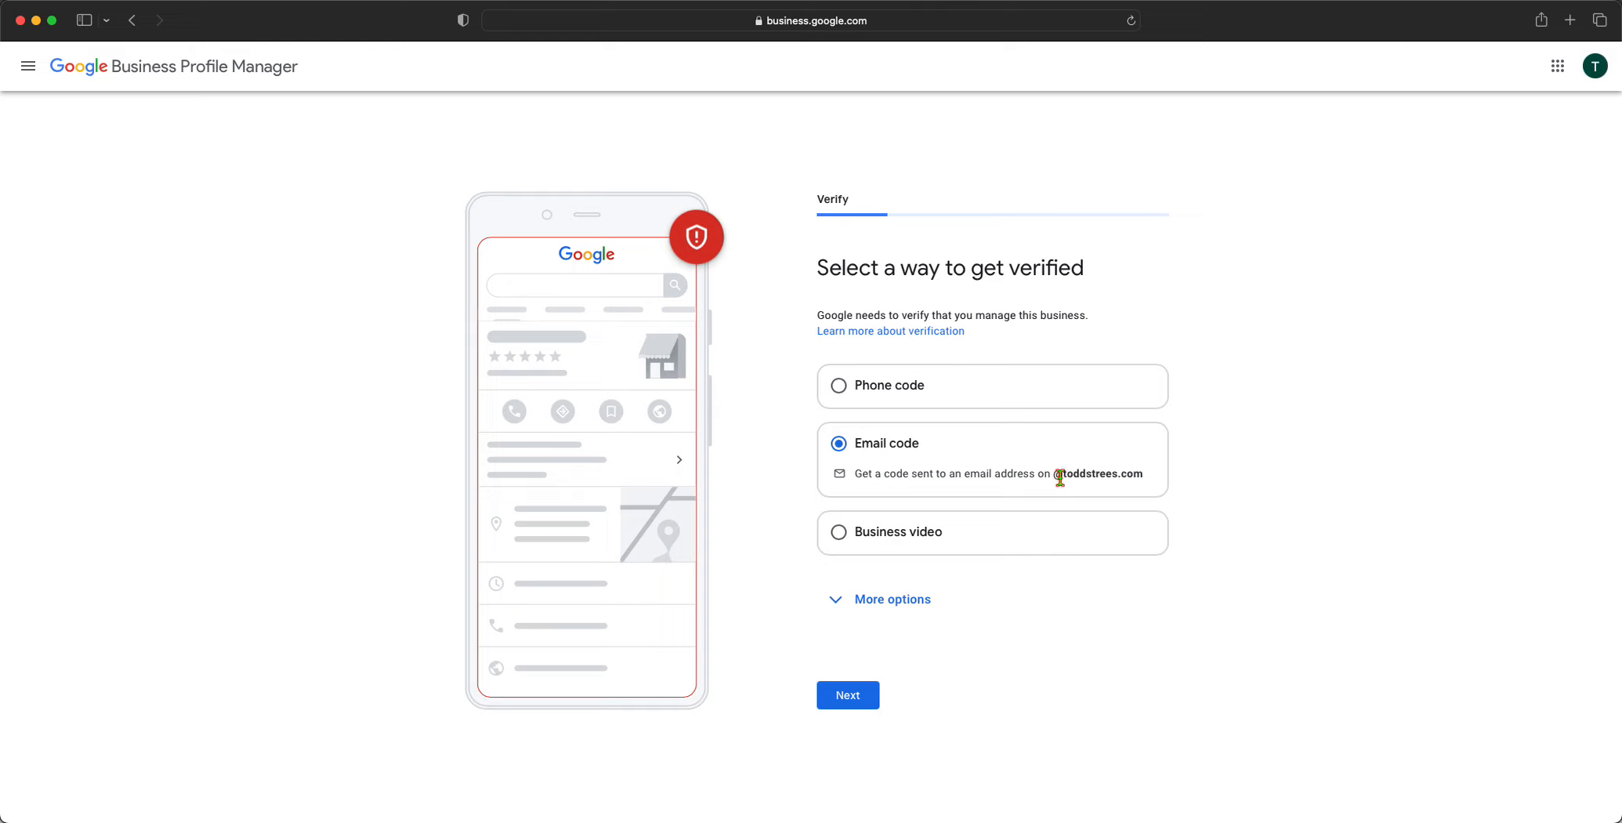
left_click_drag(1064, 476, 1149, 477)
left_click(913, 527)
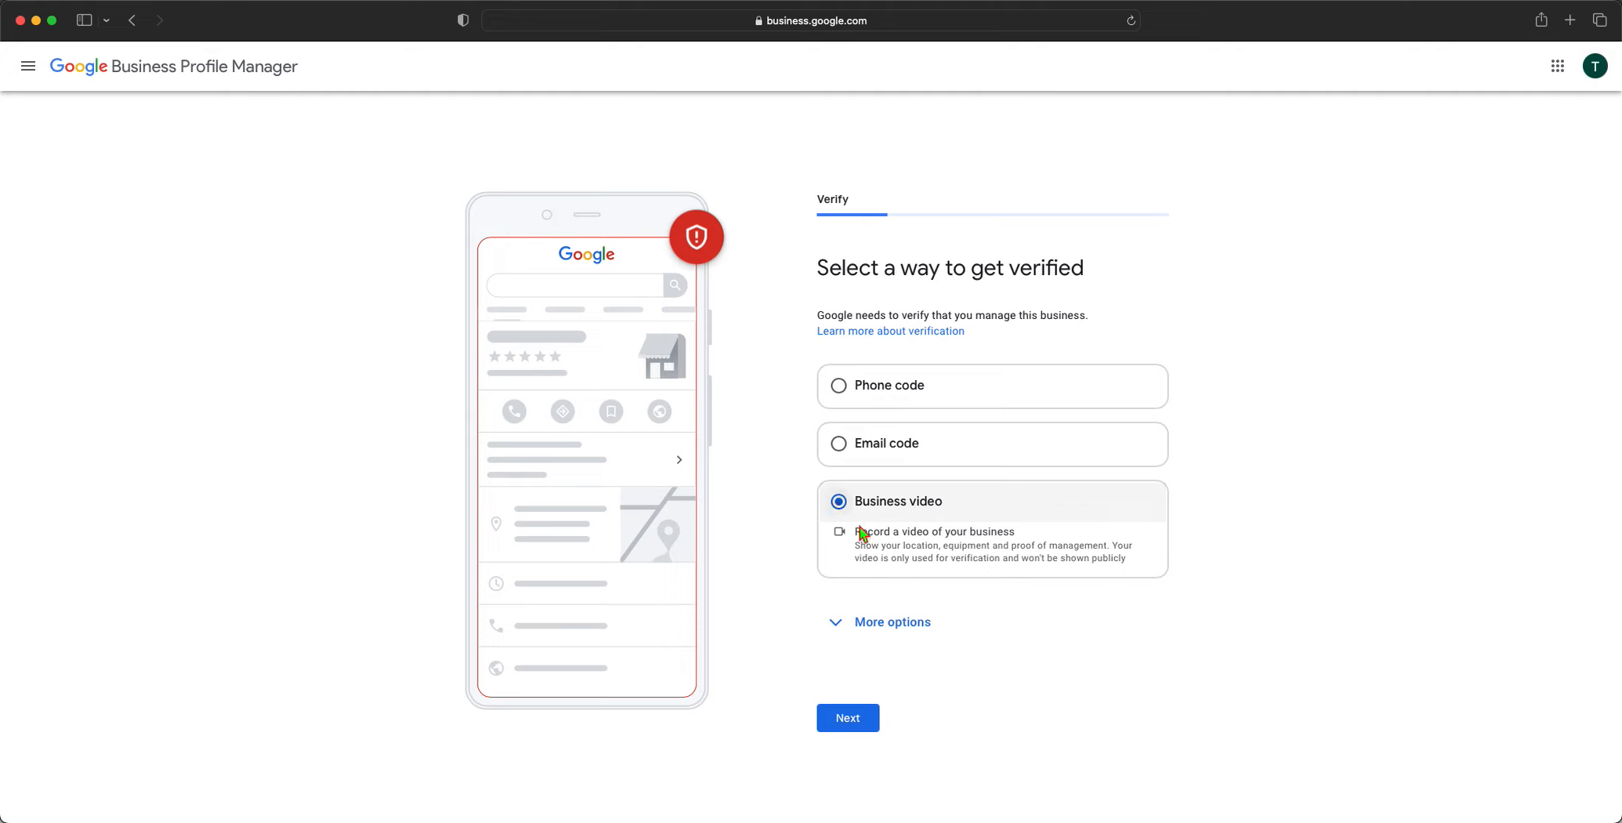
left_click(868, 622)
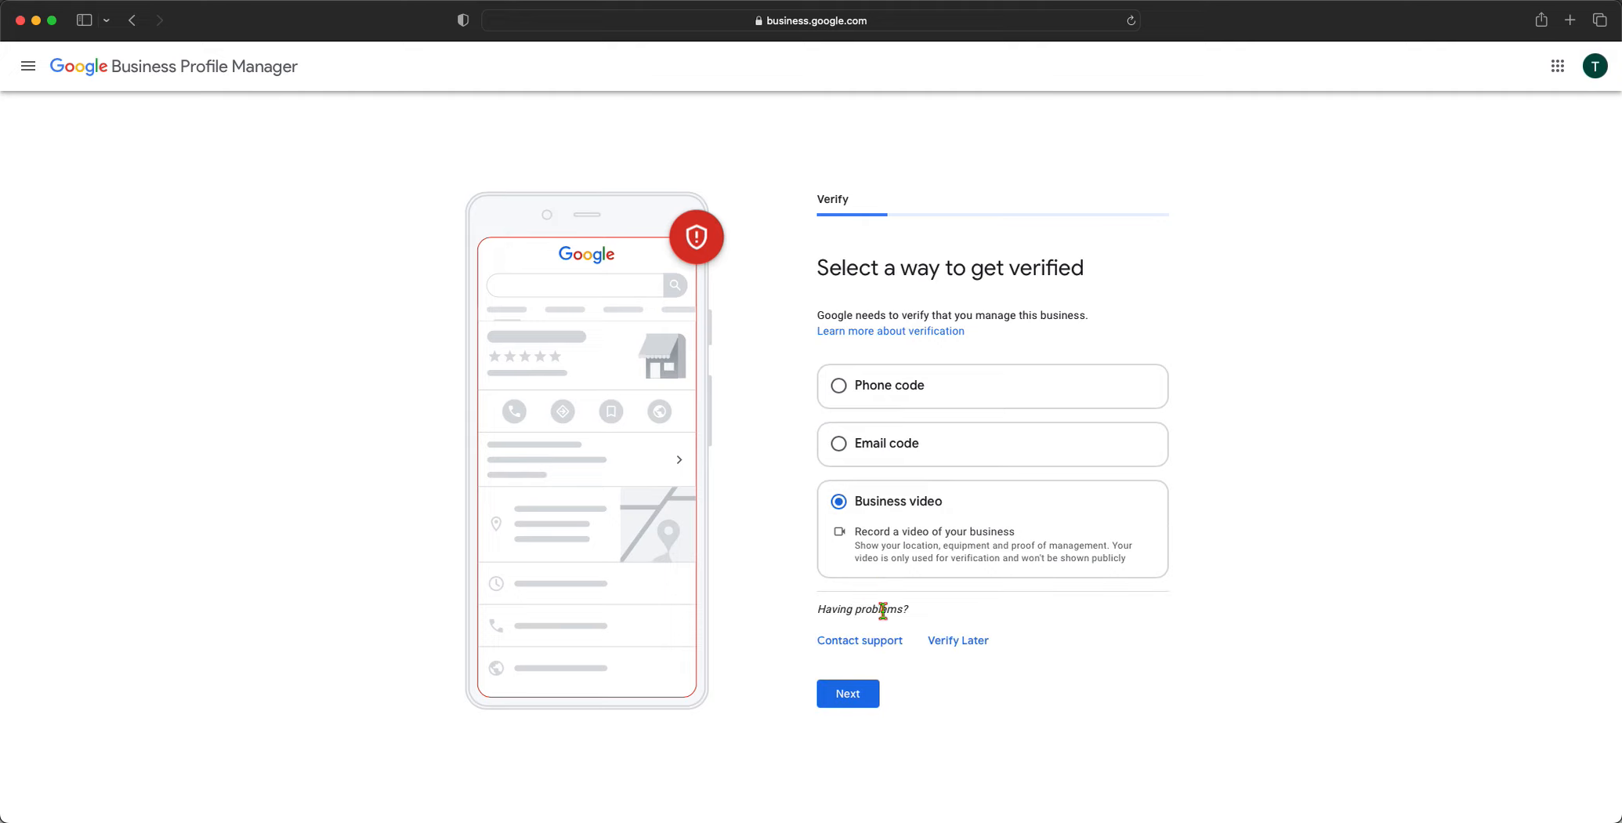
left_click(886, 404)
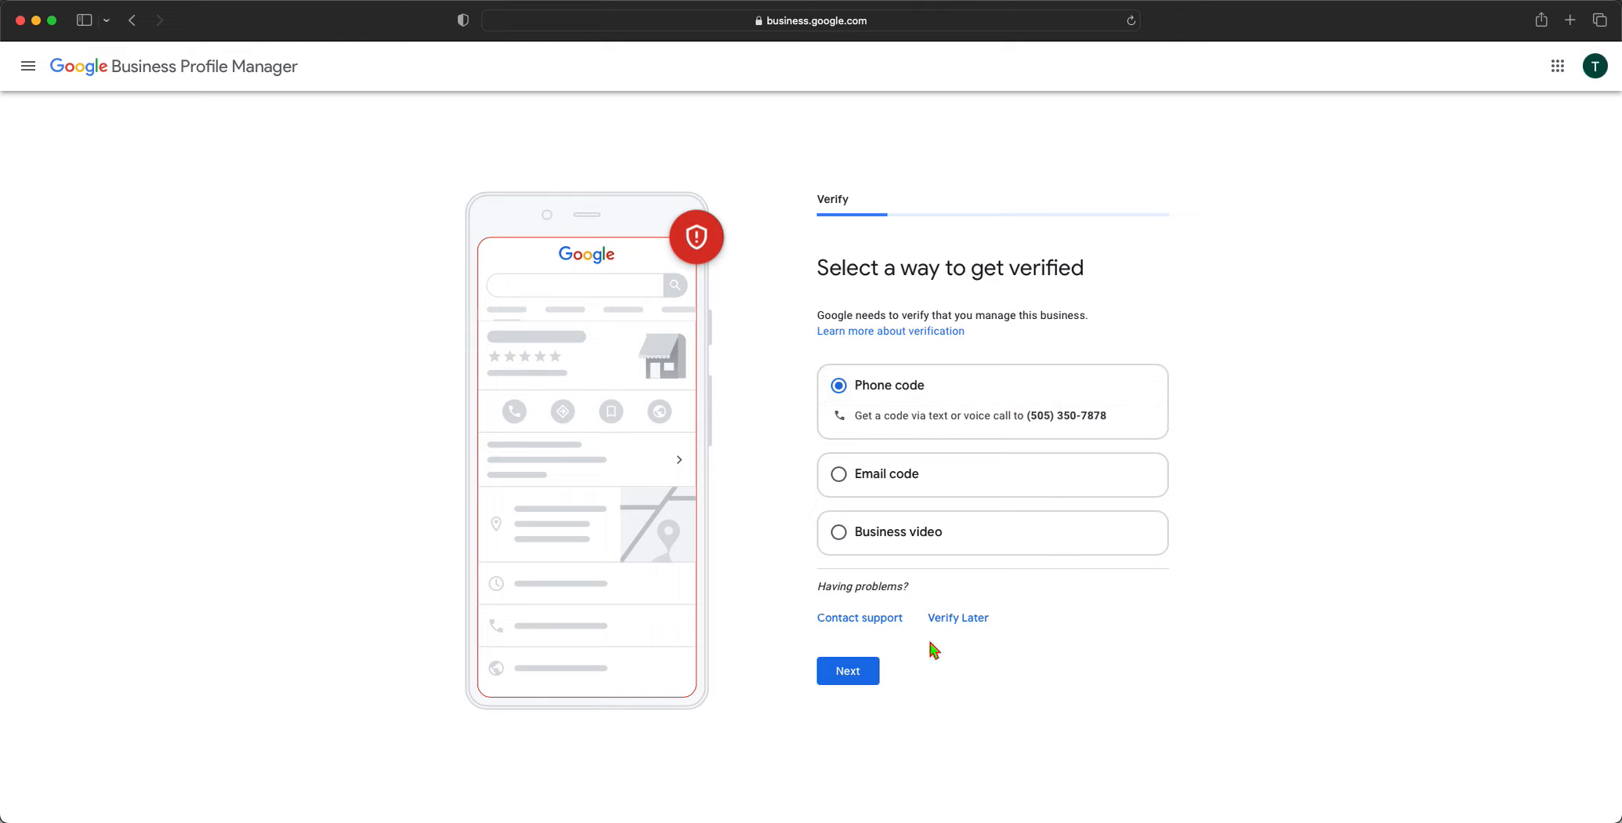
left_click(872, 673)
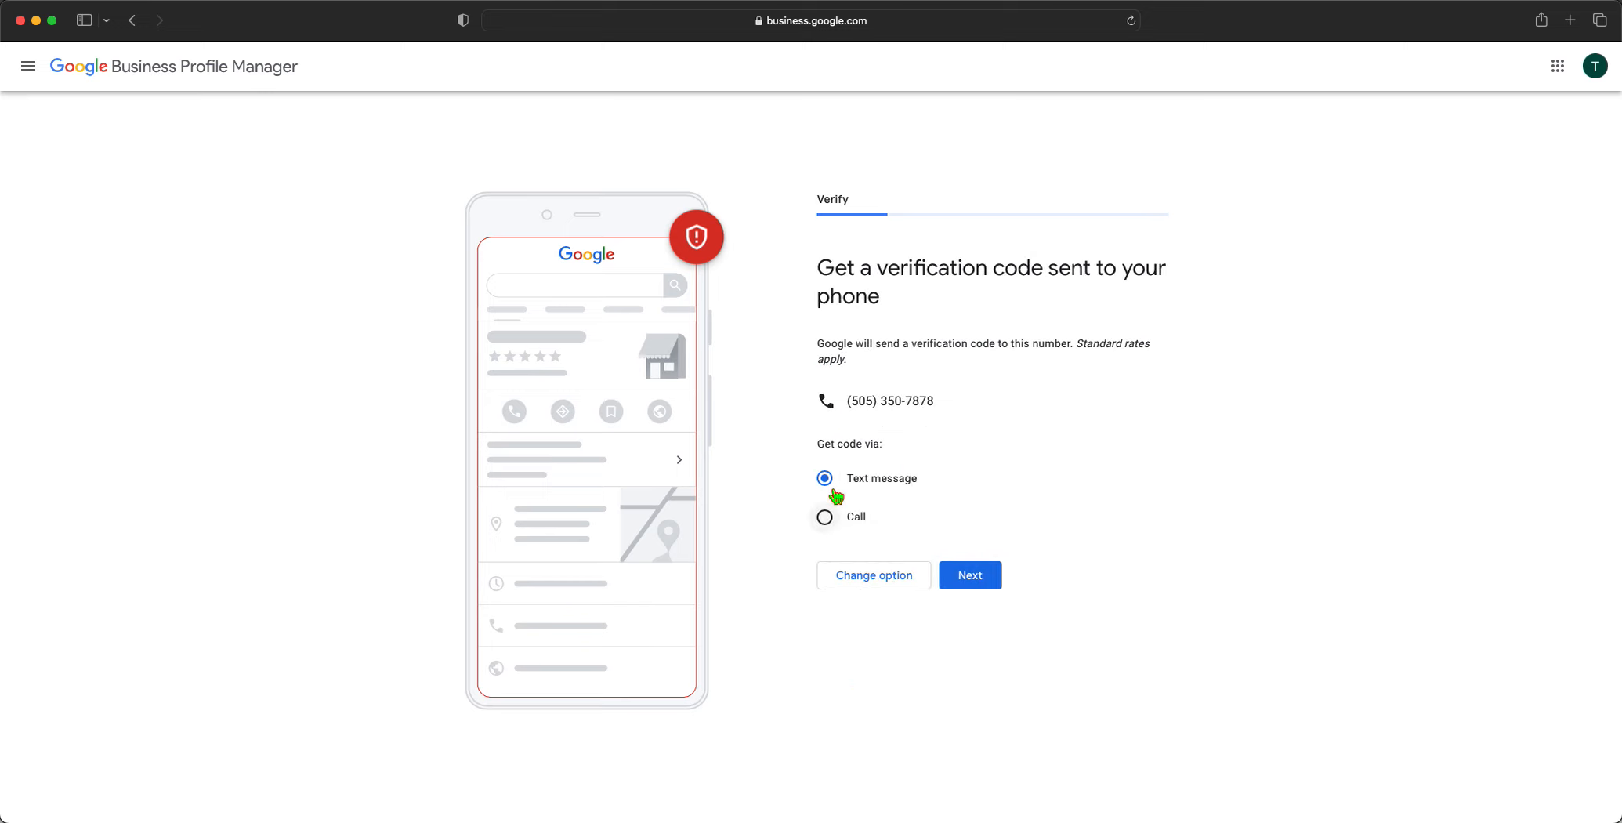
Text a verification code to the phone, then return to the verification options and expand More options
left_click(970, 575)
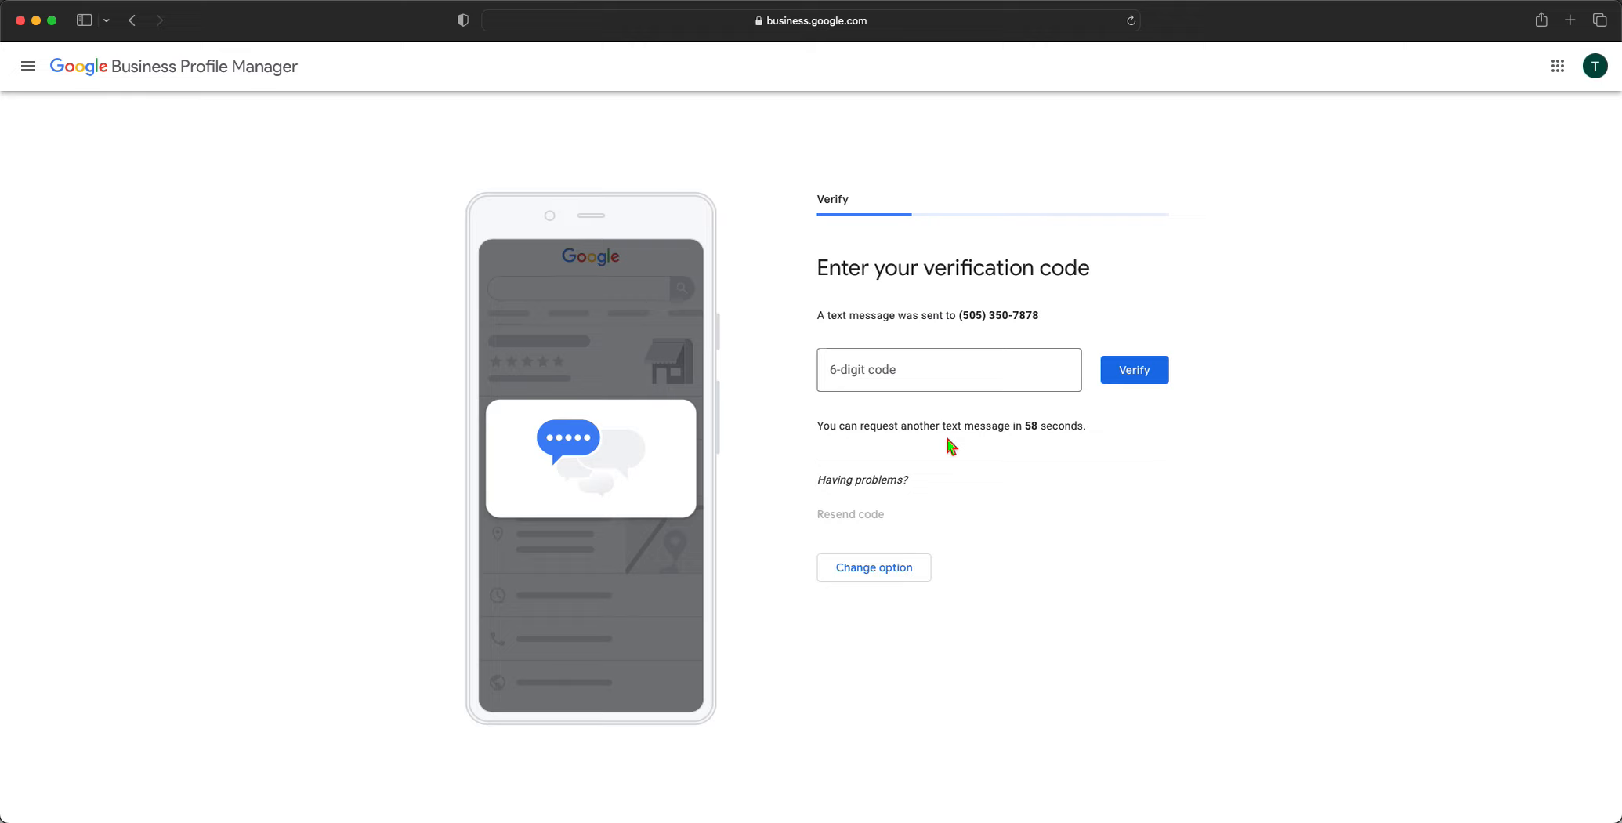
left_click(910, 366)
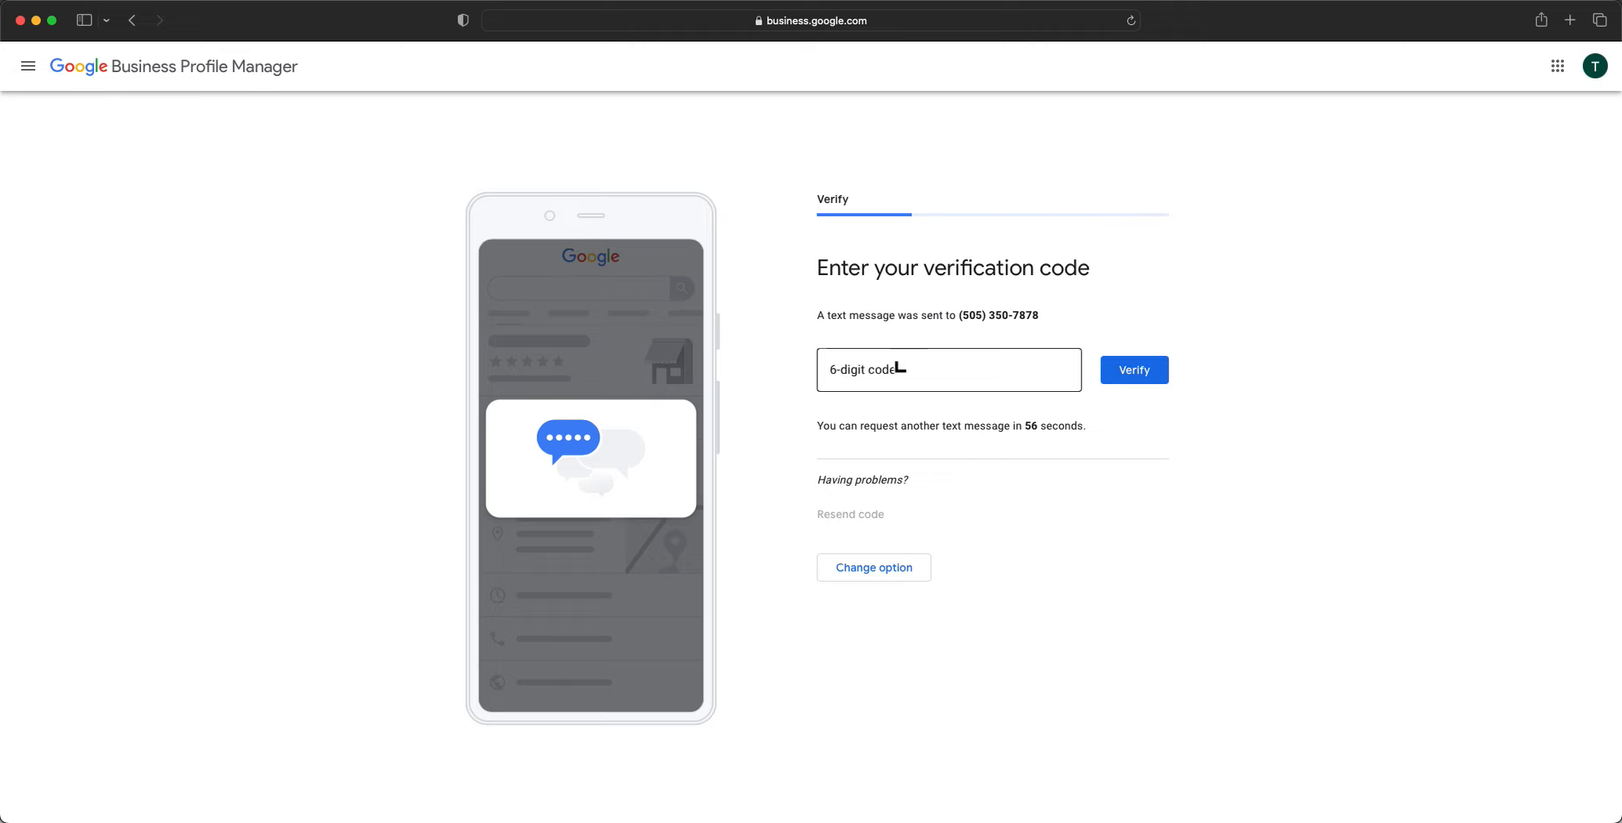
left_click(883, 369)
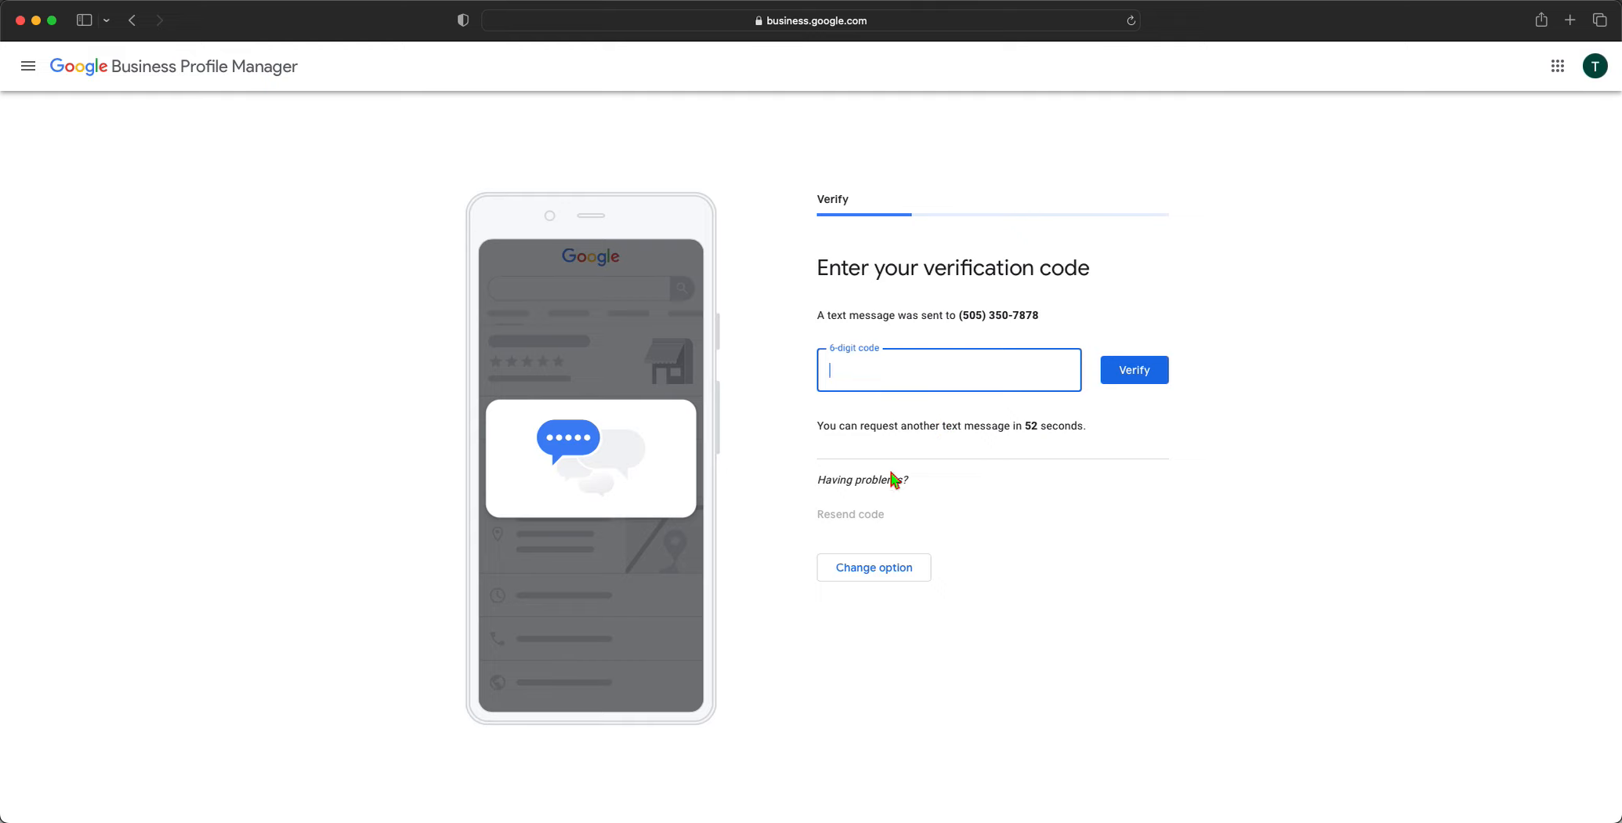
left_click(873, 569)
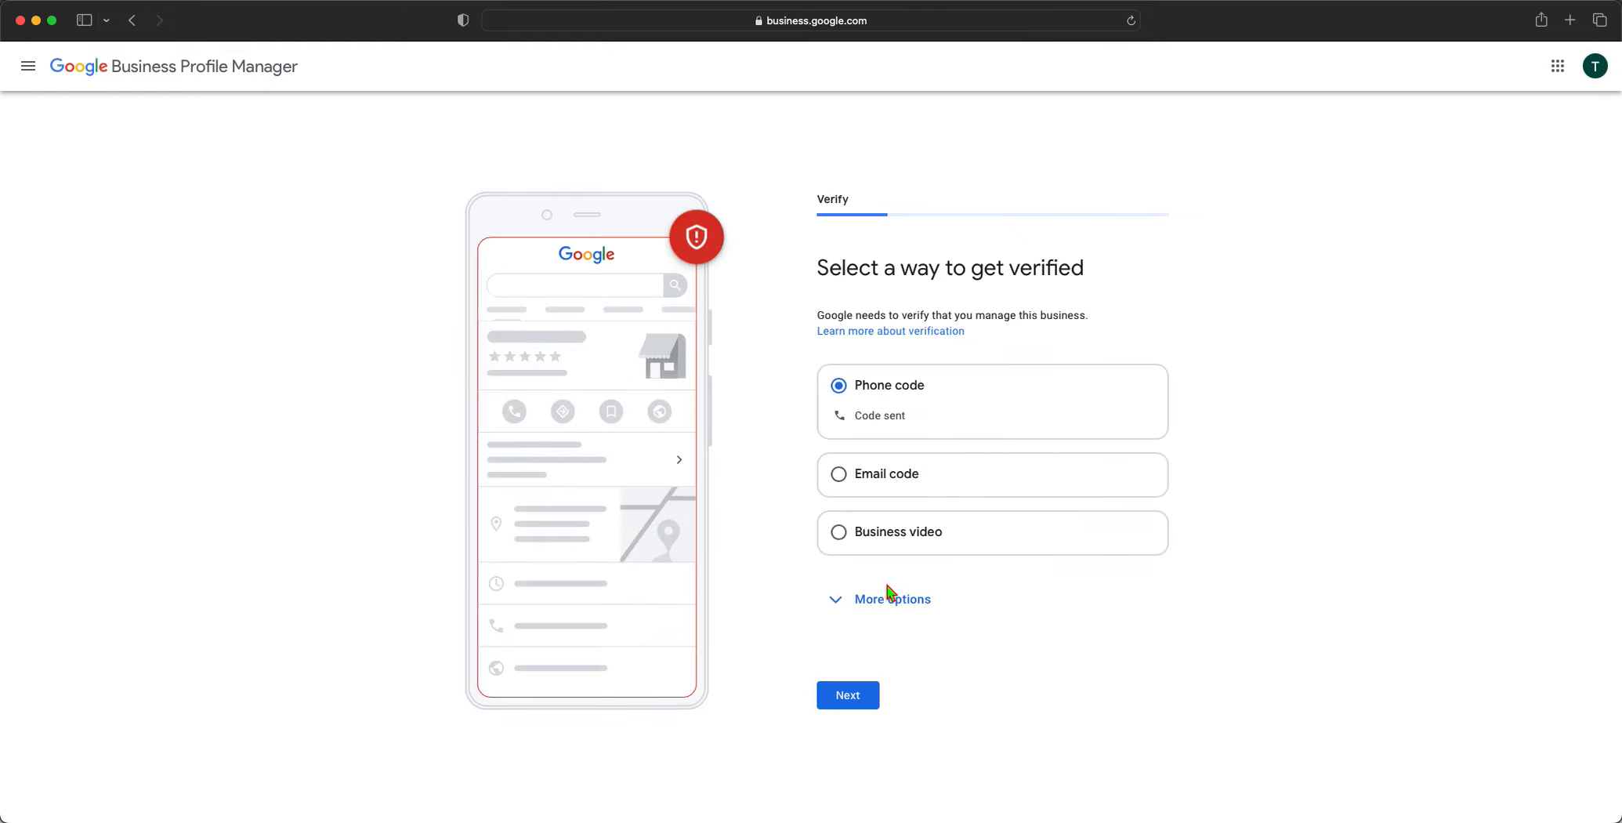
left_click(853, 600)
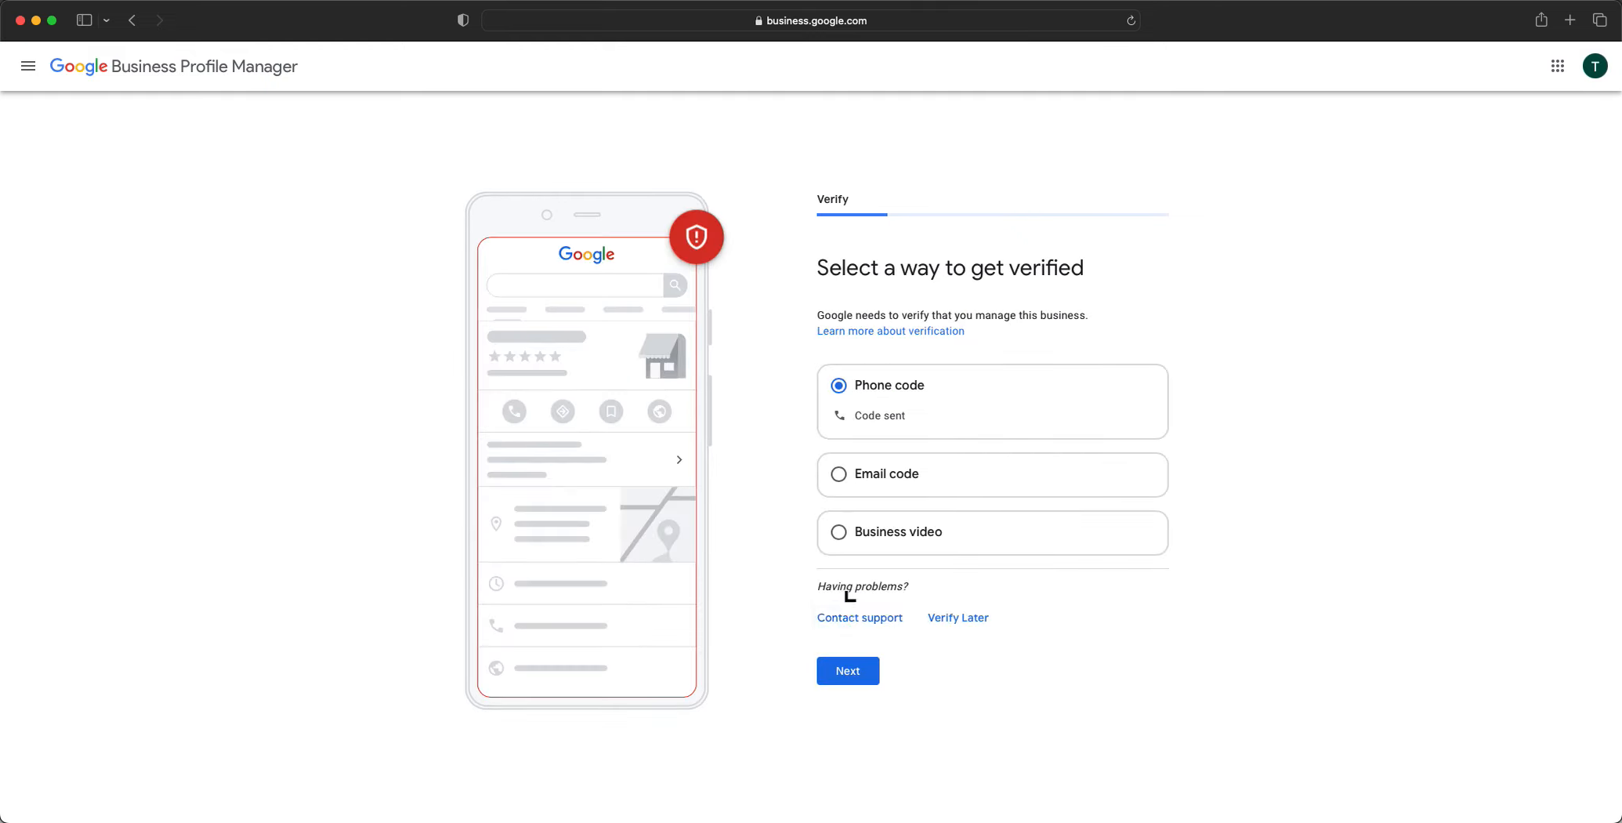
Postpone verification by choosing Verify Later and confirming it
left_click(960, 618)
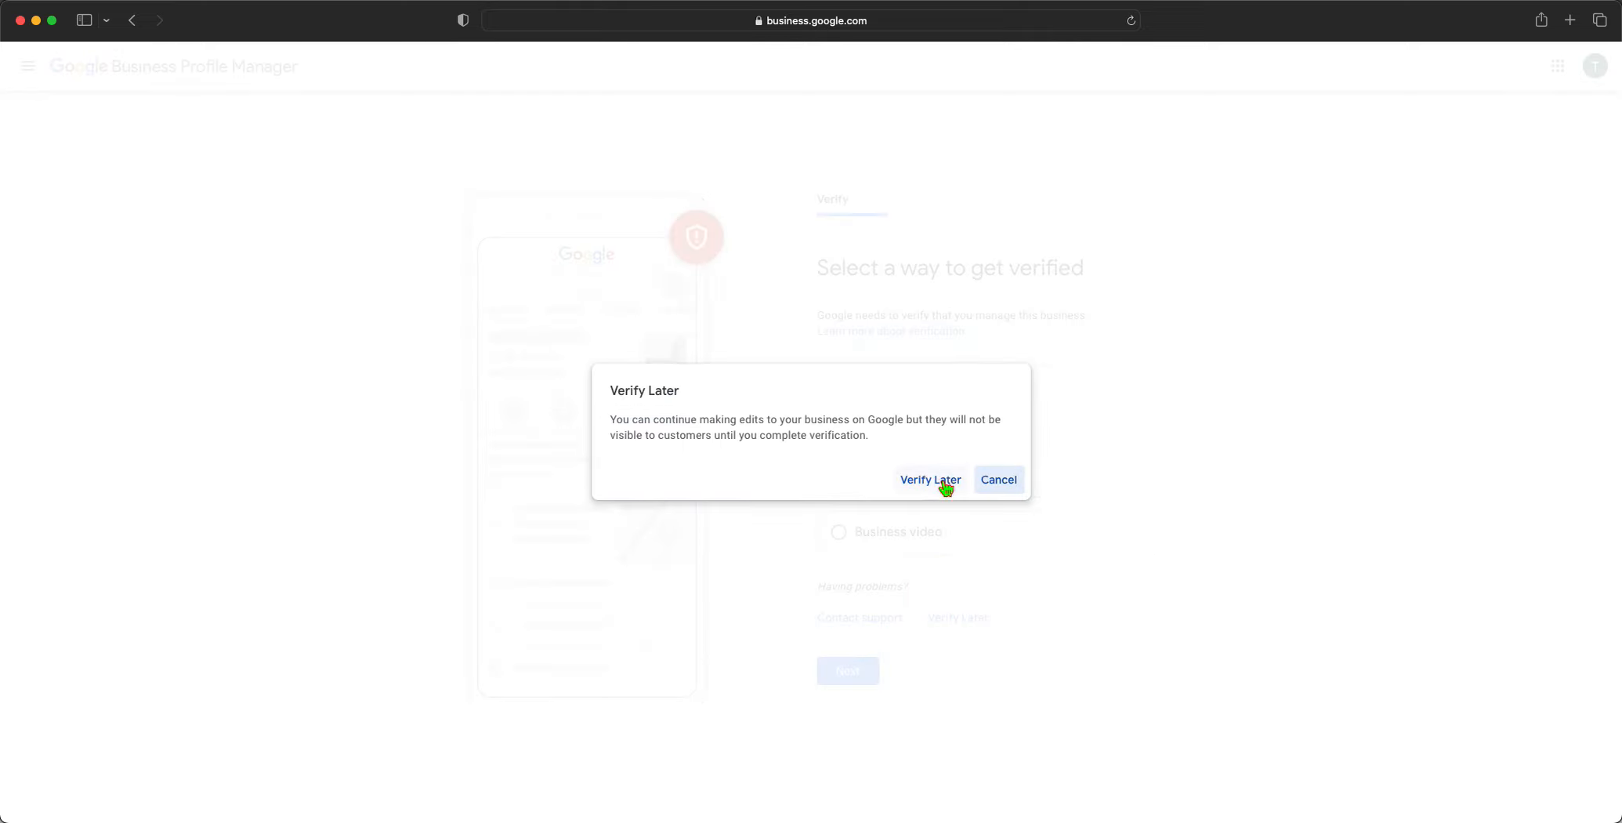
left_click(944, 479)
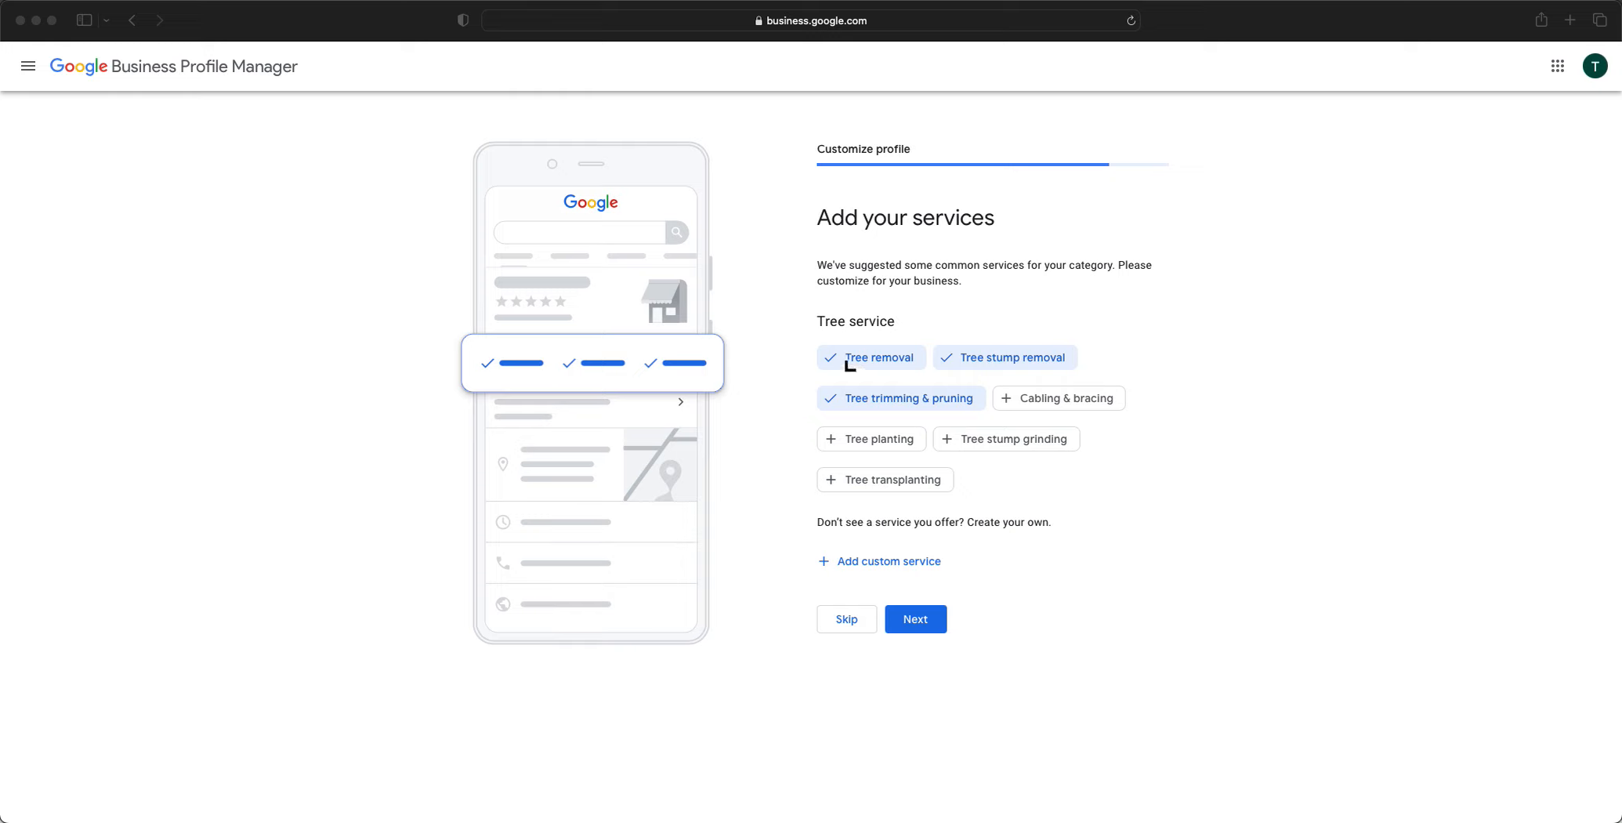
Select Tree planting and Tree stump grinding, add custom services Landscaping and Dirt Removal, then continue
left_click(845, 448)
left_click(987, 454)
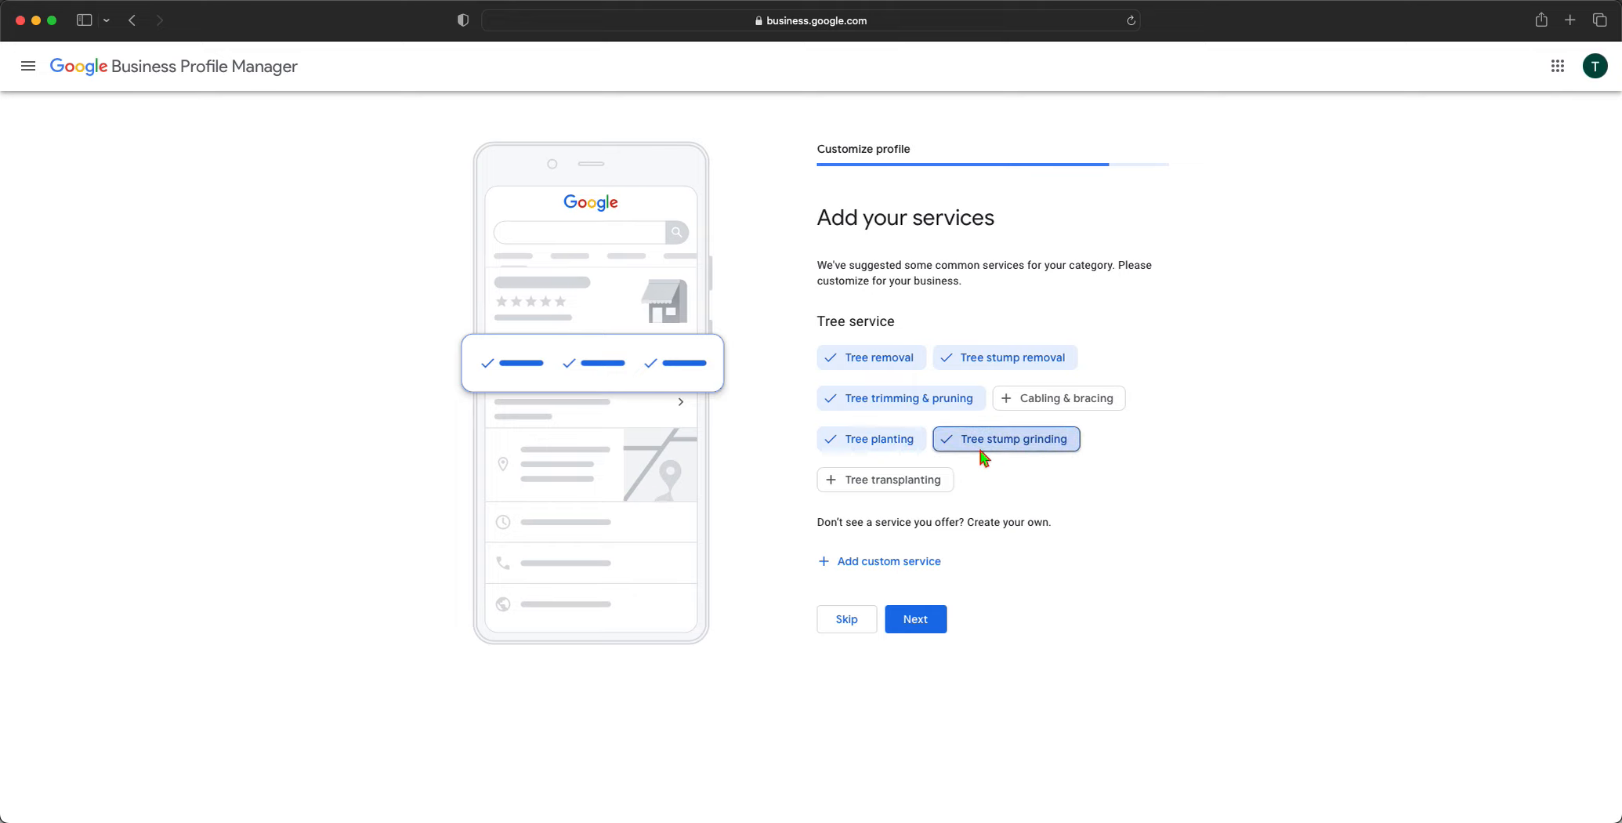
left_click(883, 571)
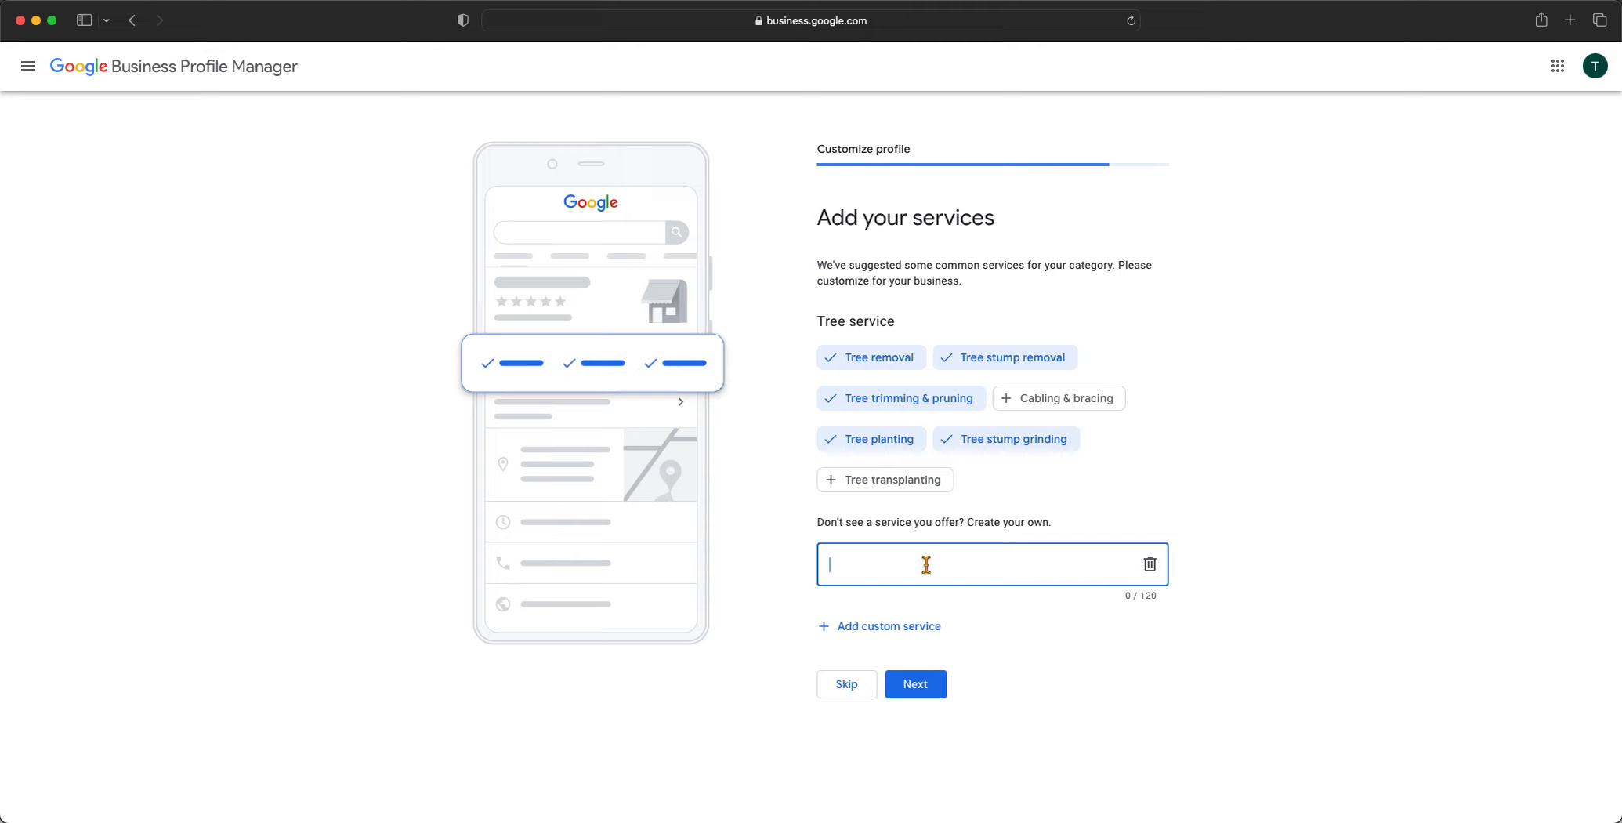
type("Lan")
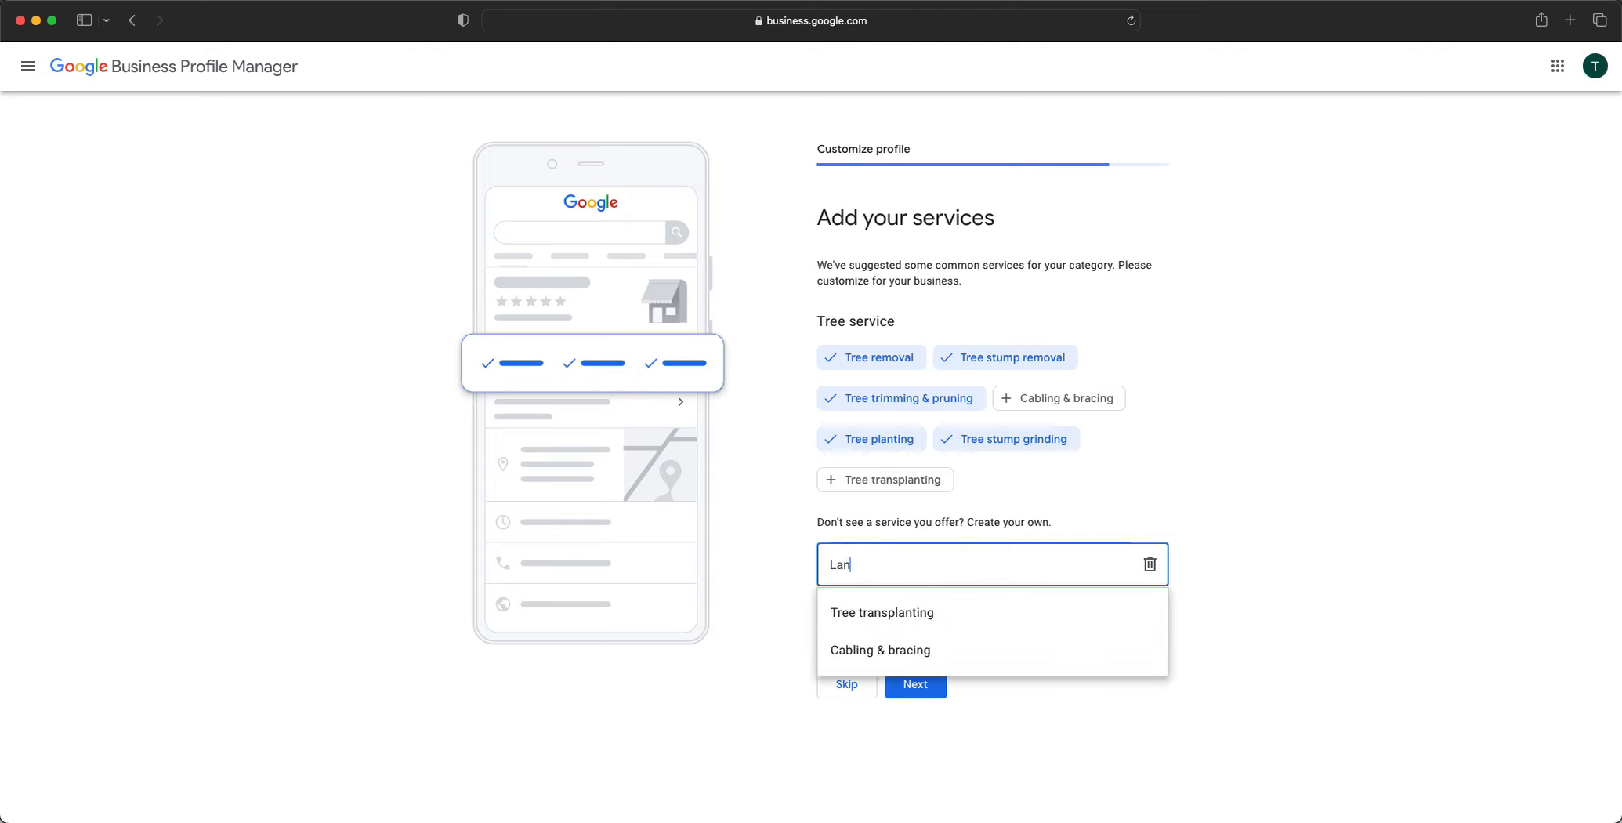
type("dscaping")
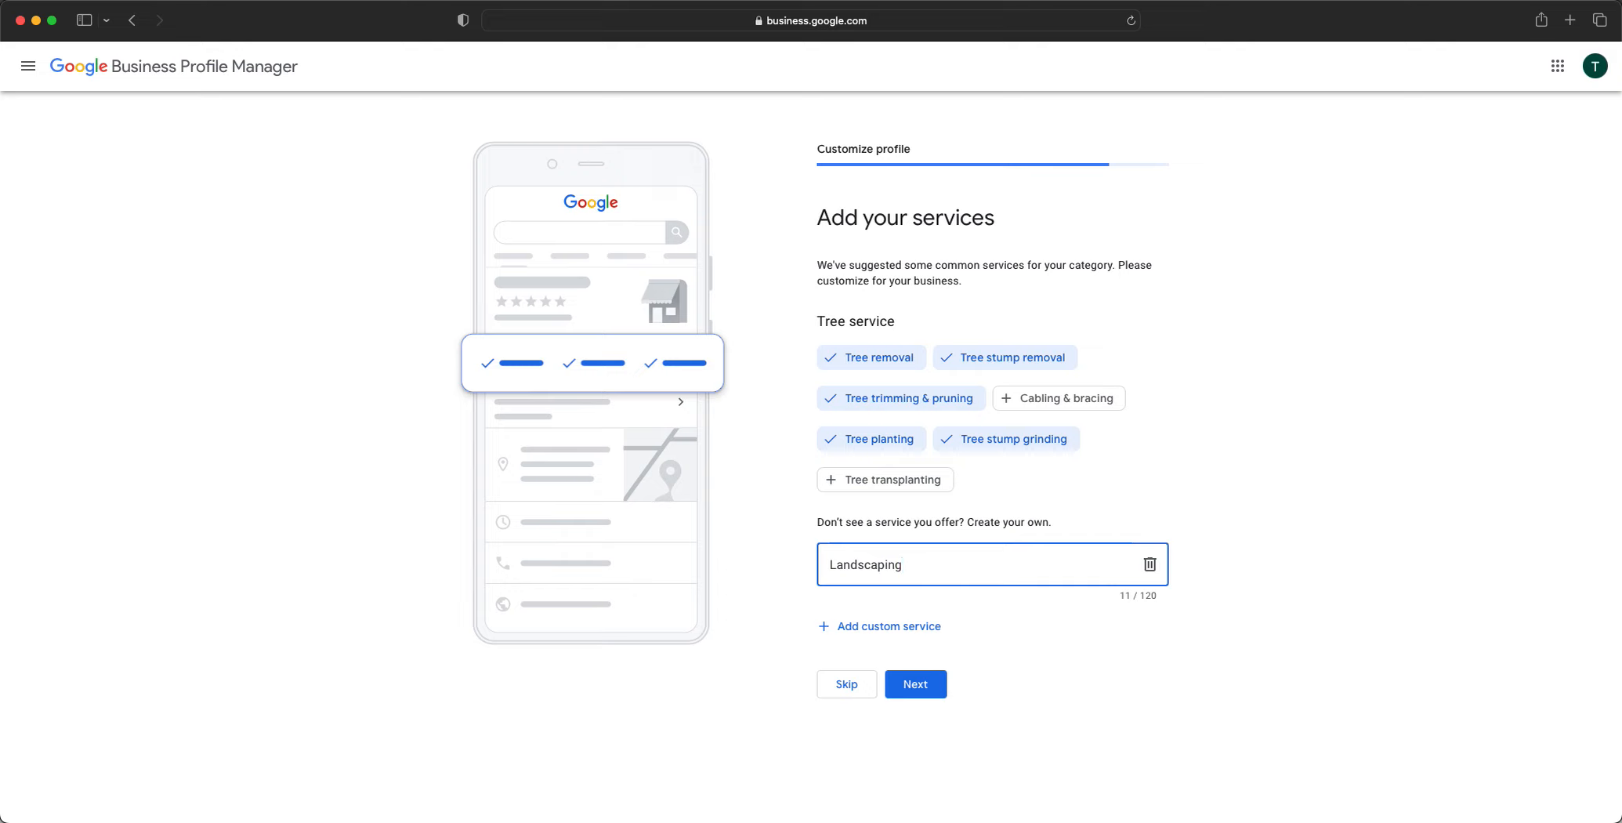
left_click(906, 644)
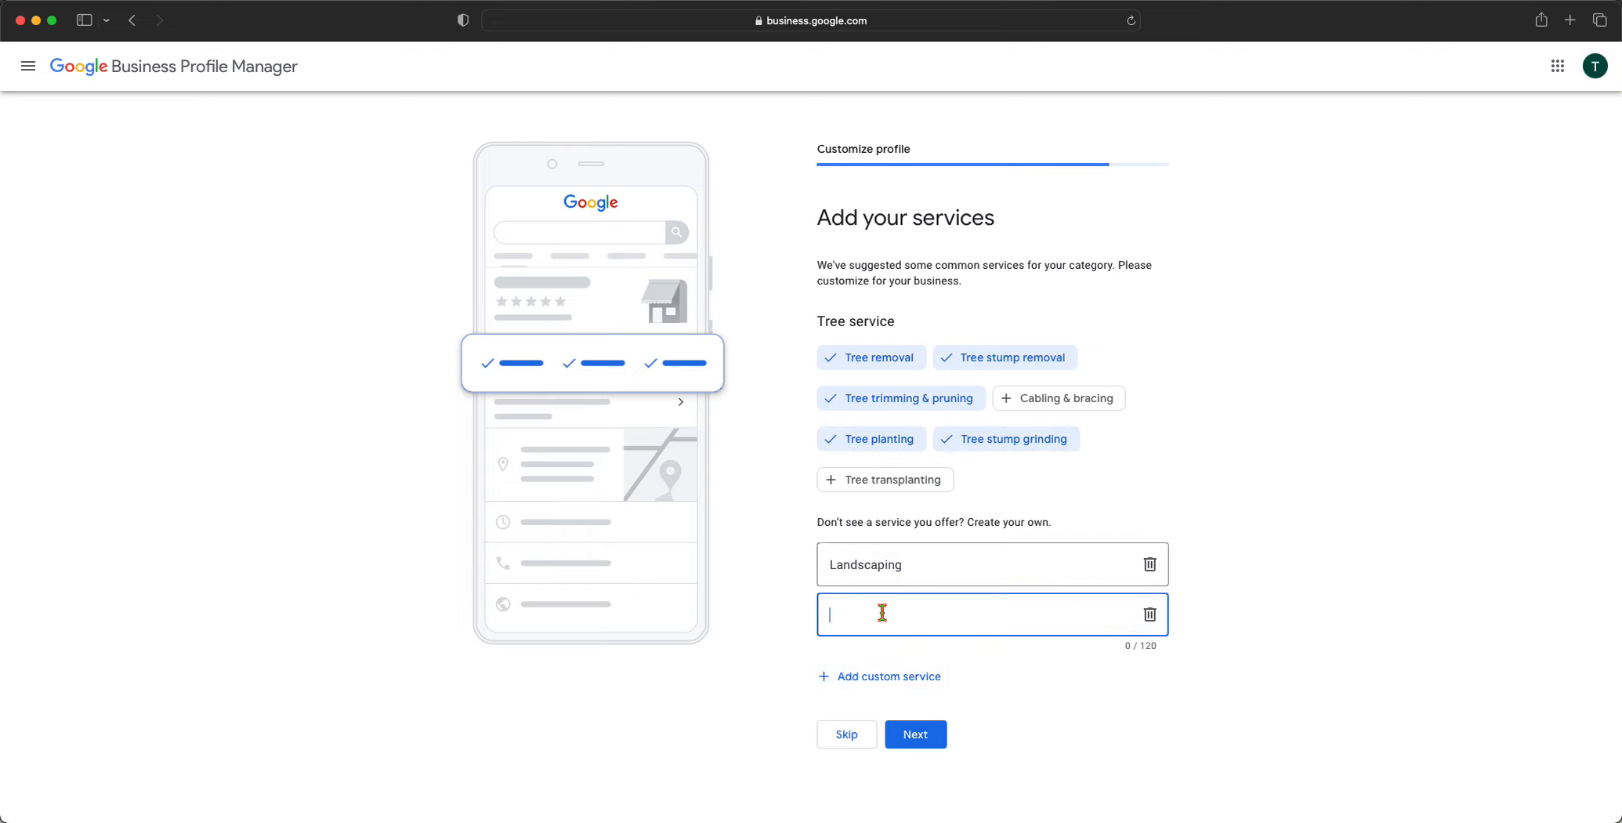
type("Dirt Removal")
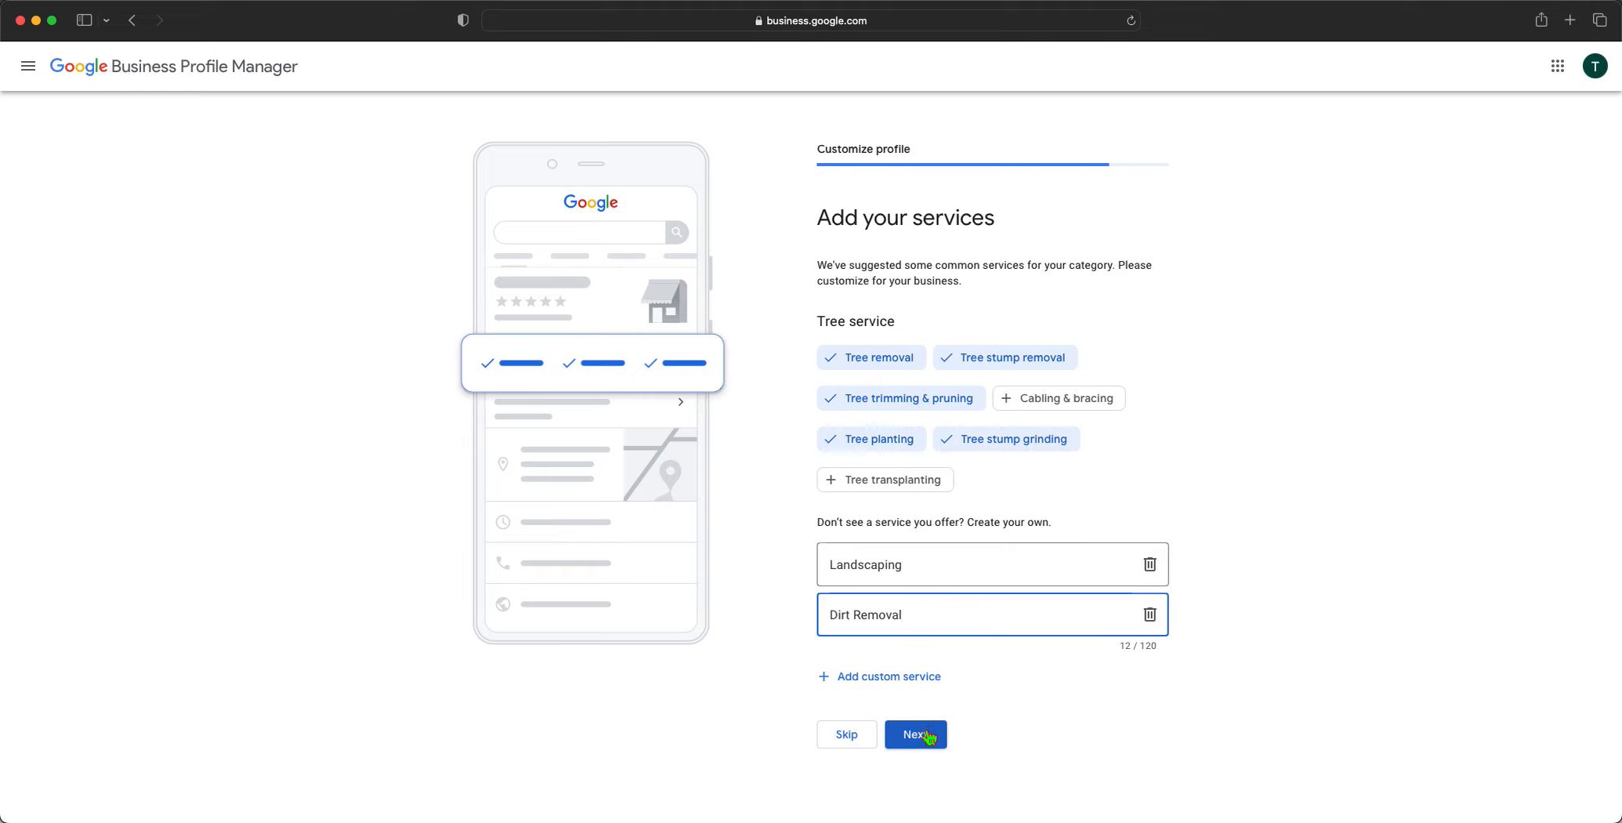
left_click(920, 680)
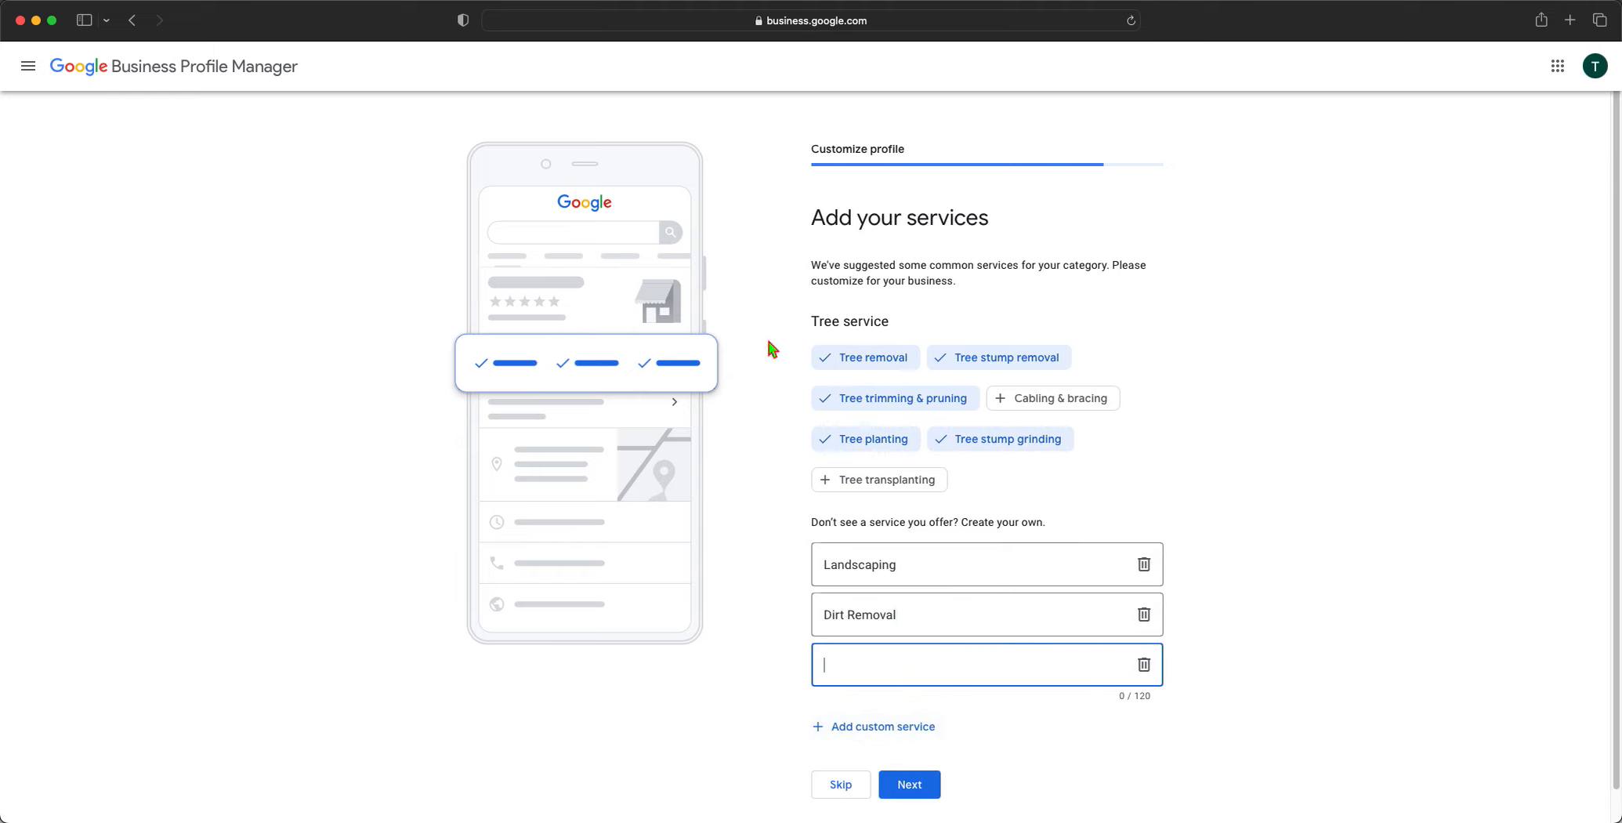
left_click(909, 798)
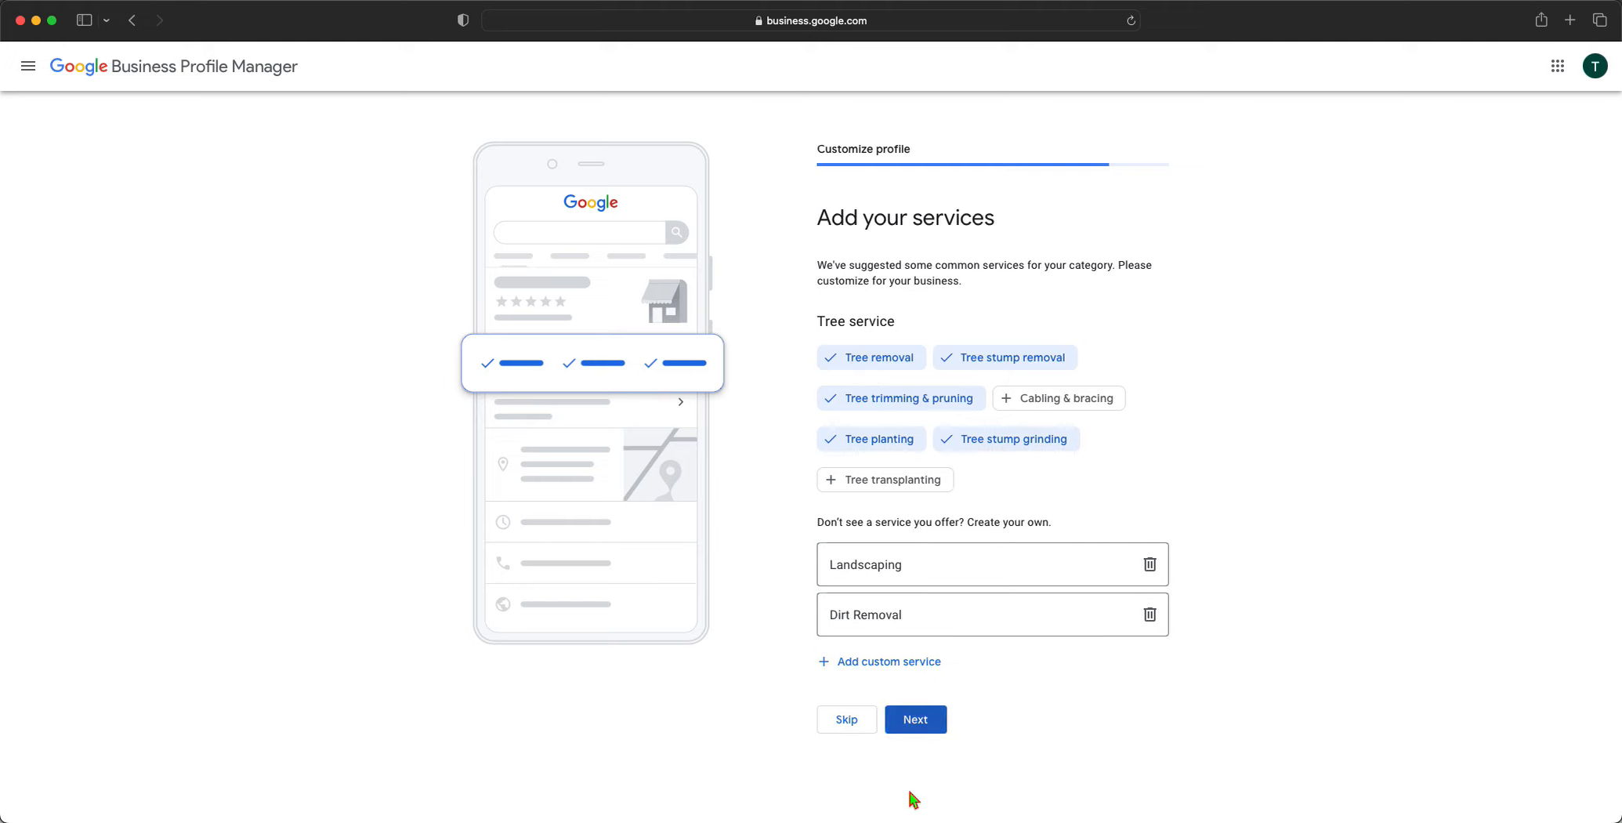
left_click(923, 716)
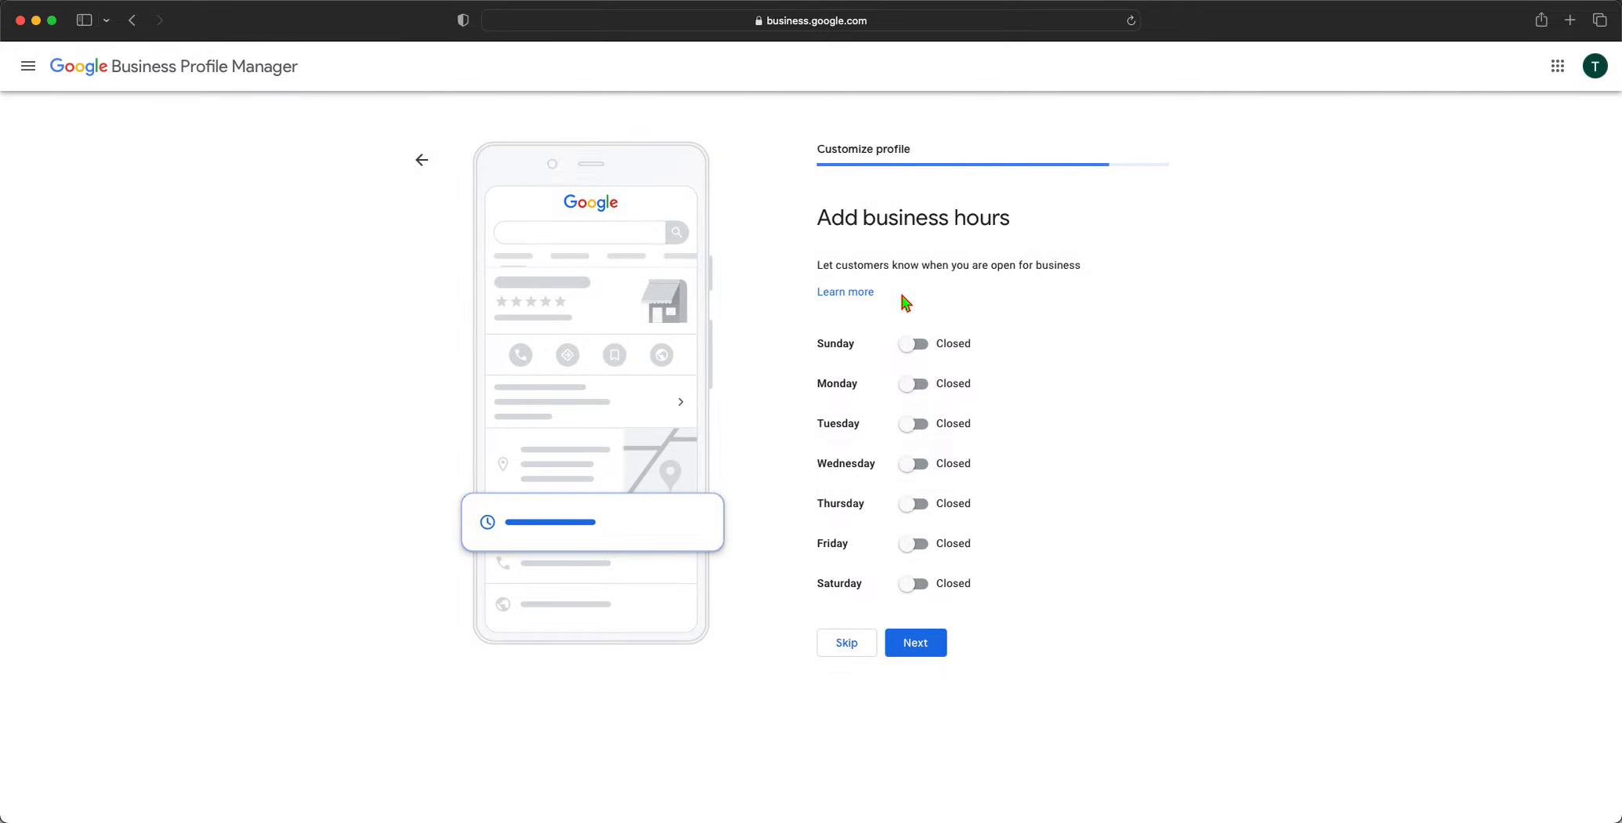
Set Sunday to open 24 hours, keep Monday through Saturday closed, and continue
left_click(916, 343)
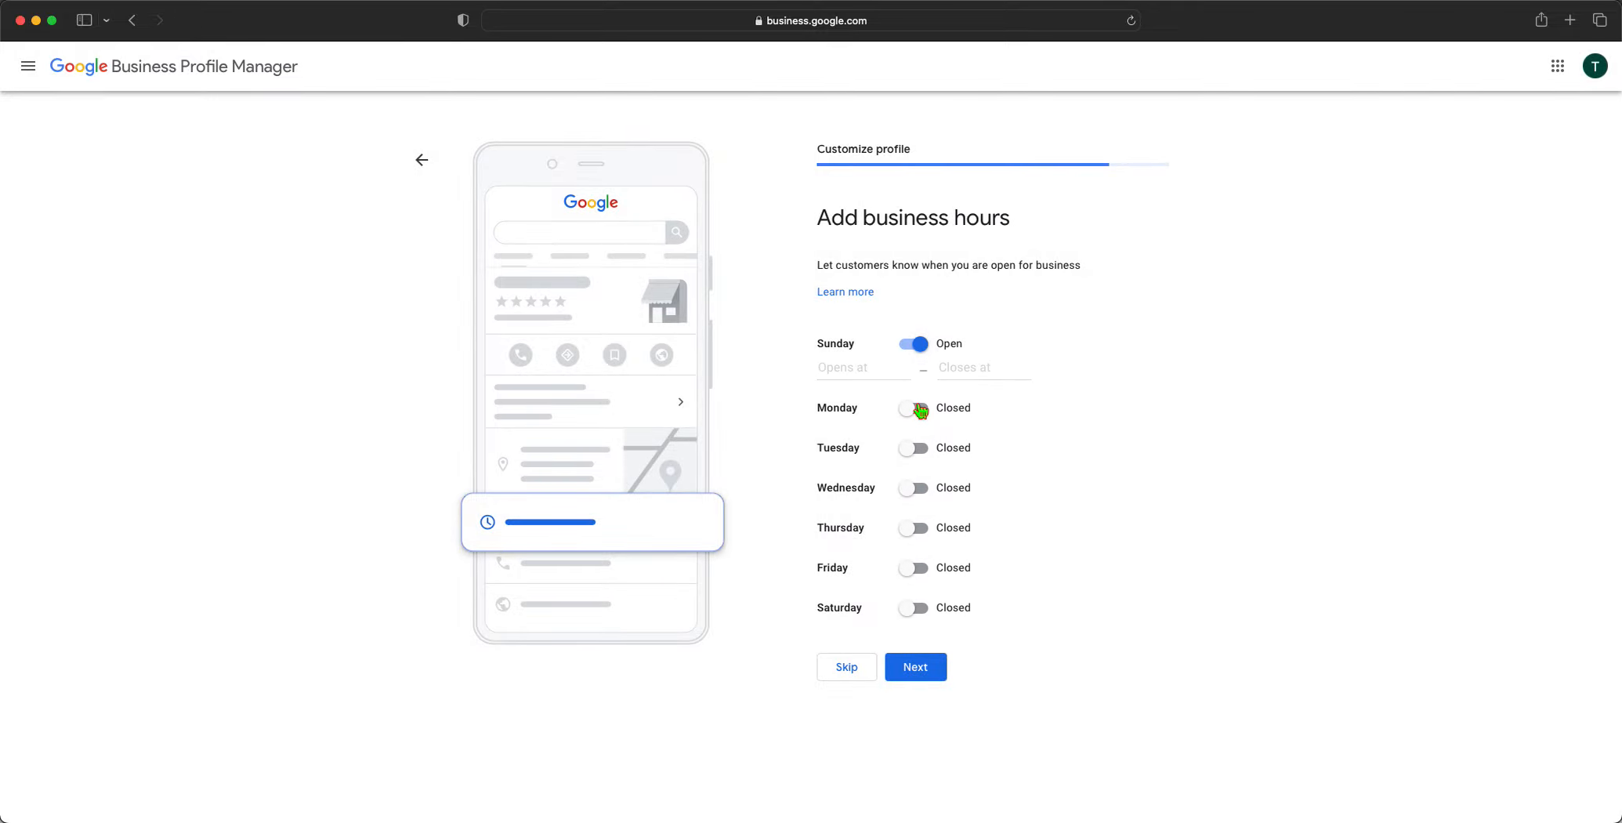
left_click(917, 408)
left_click(917, 471)
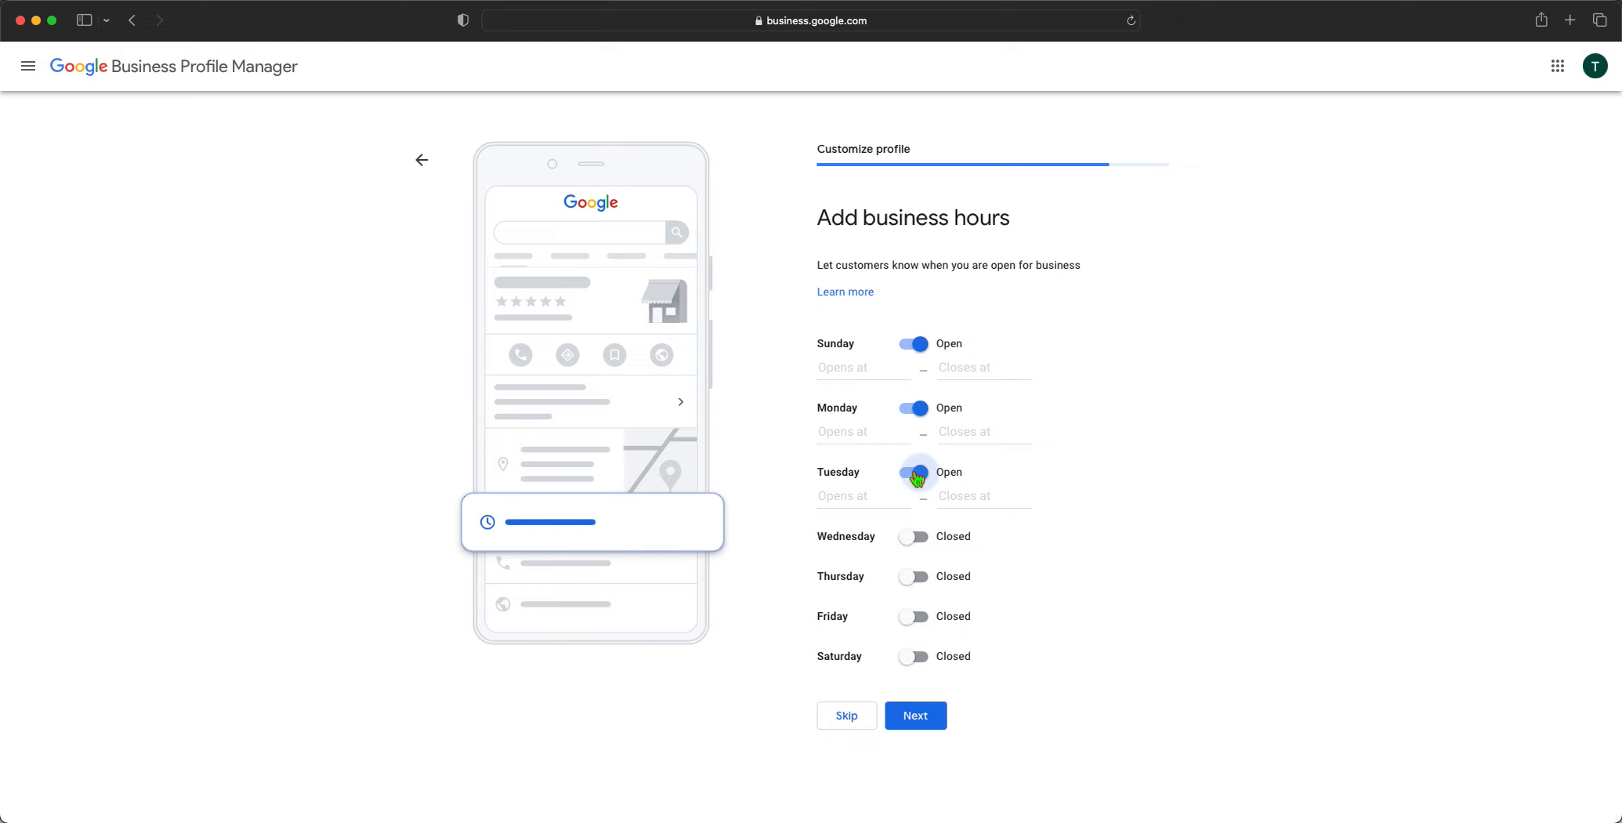
left_click(915, 536)
left_click(915, 536)
left_click(917, 472)
left_click(910, 407)
left_click(901, 370)
left_click(874, 409)
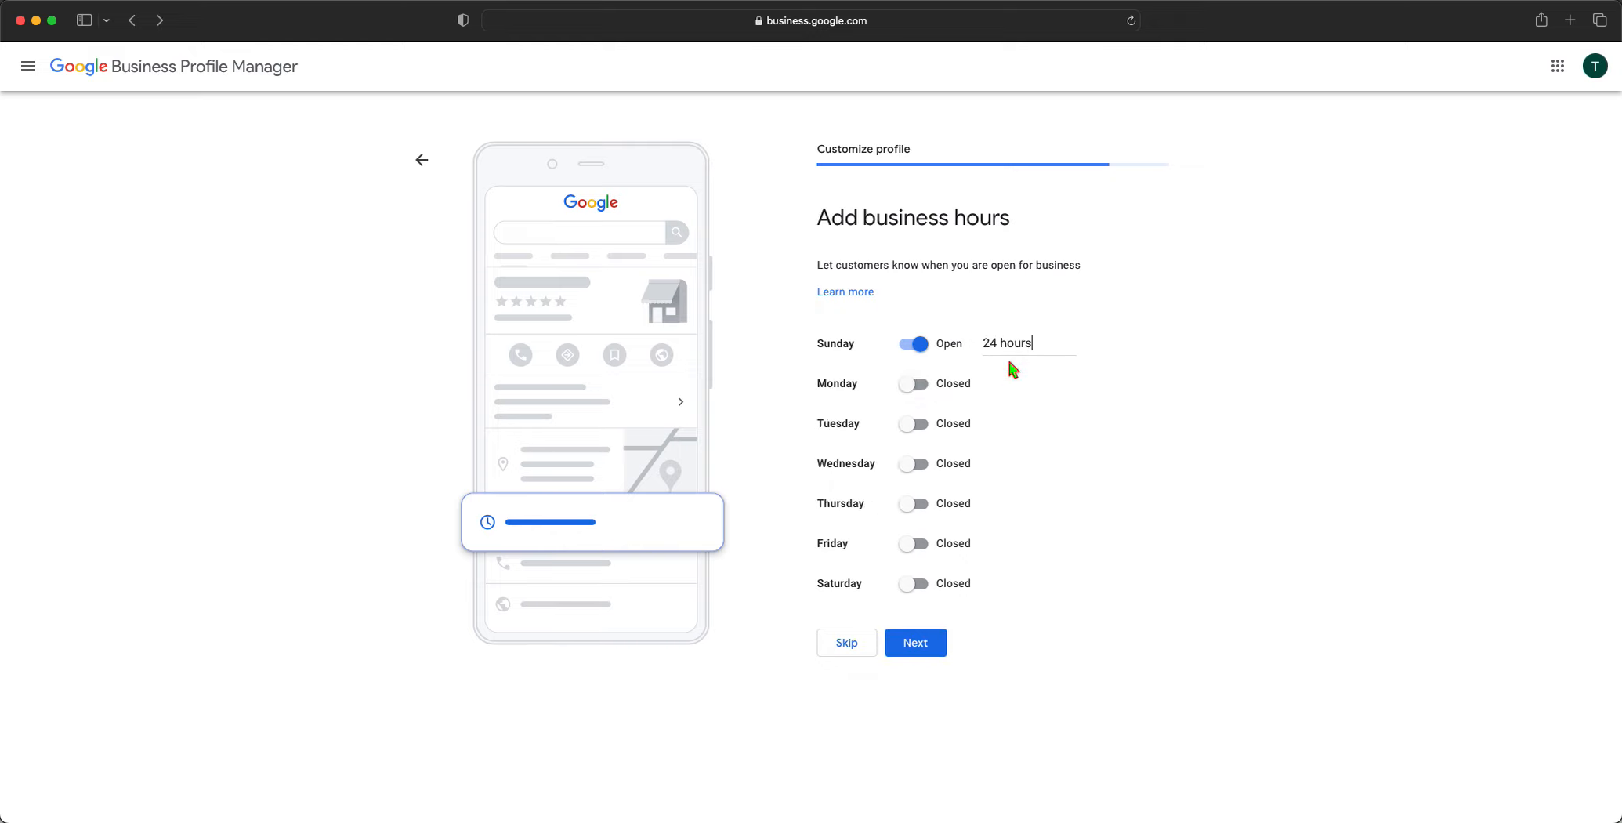
left_click(922, 656)
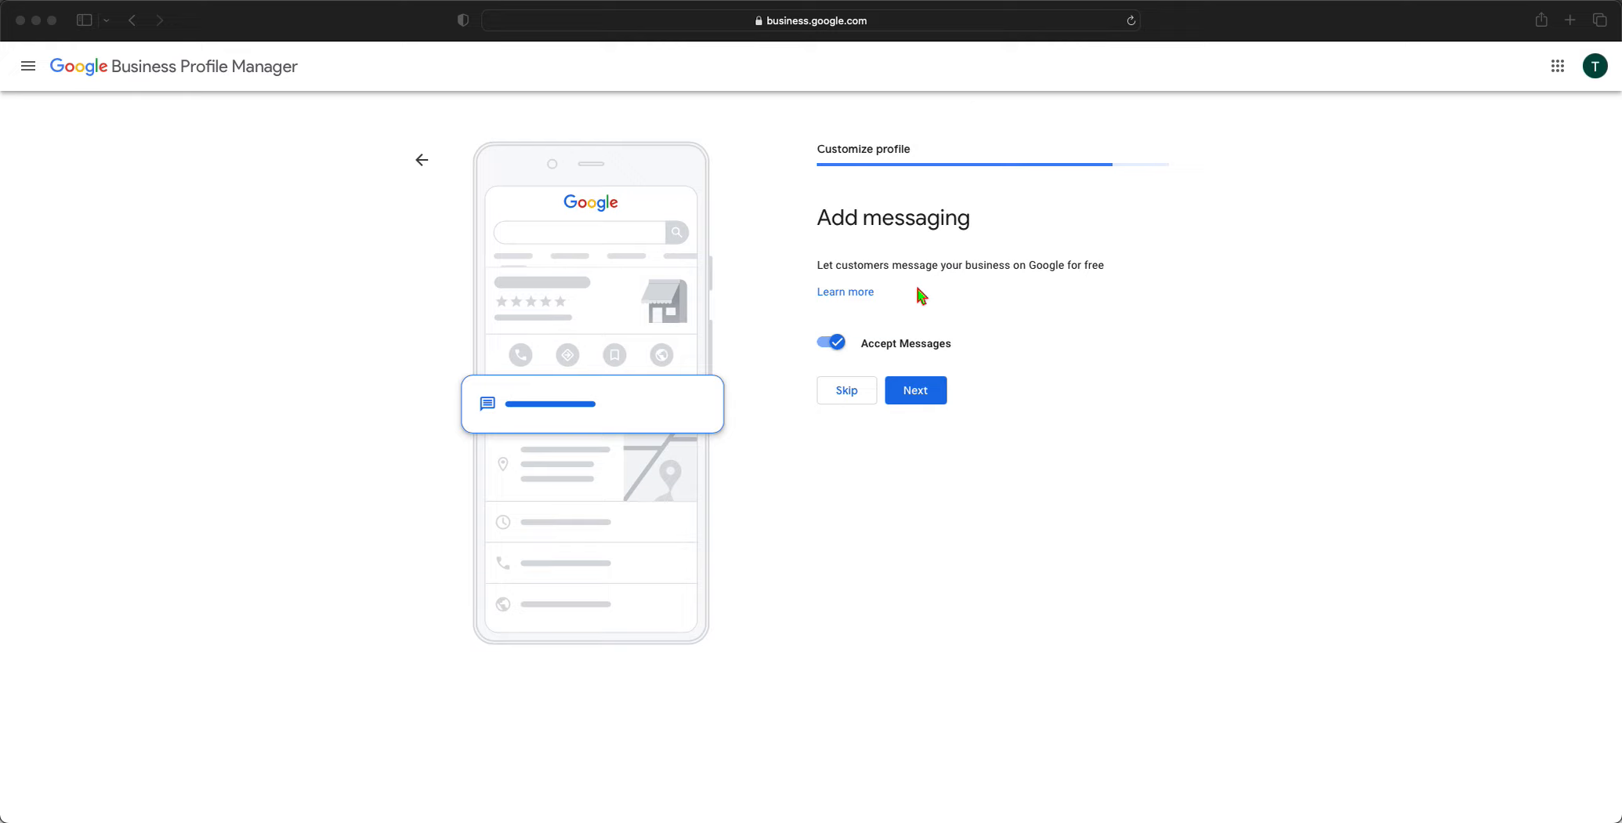
Keep Accept Messages on and move on to the business description step
left_click(914, 396)
left_click(915, 396)
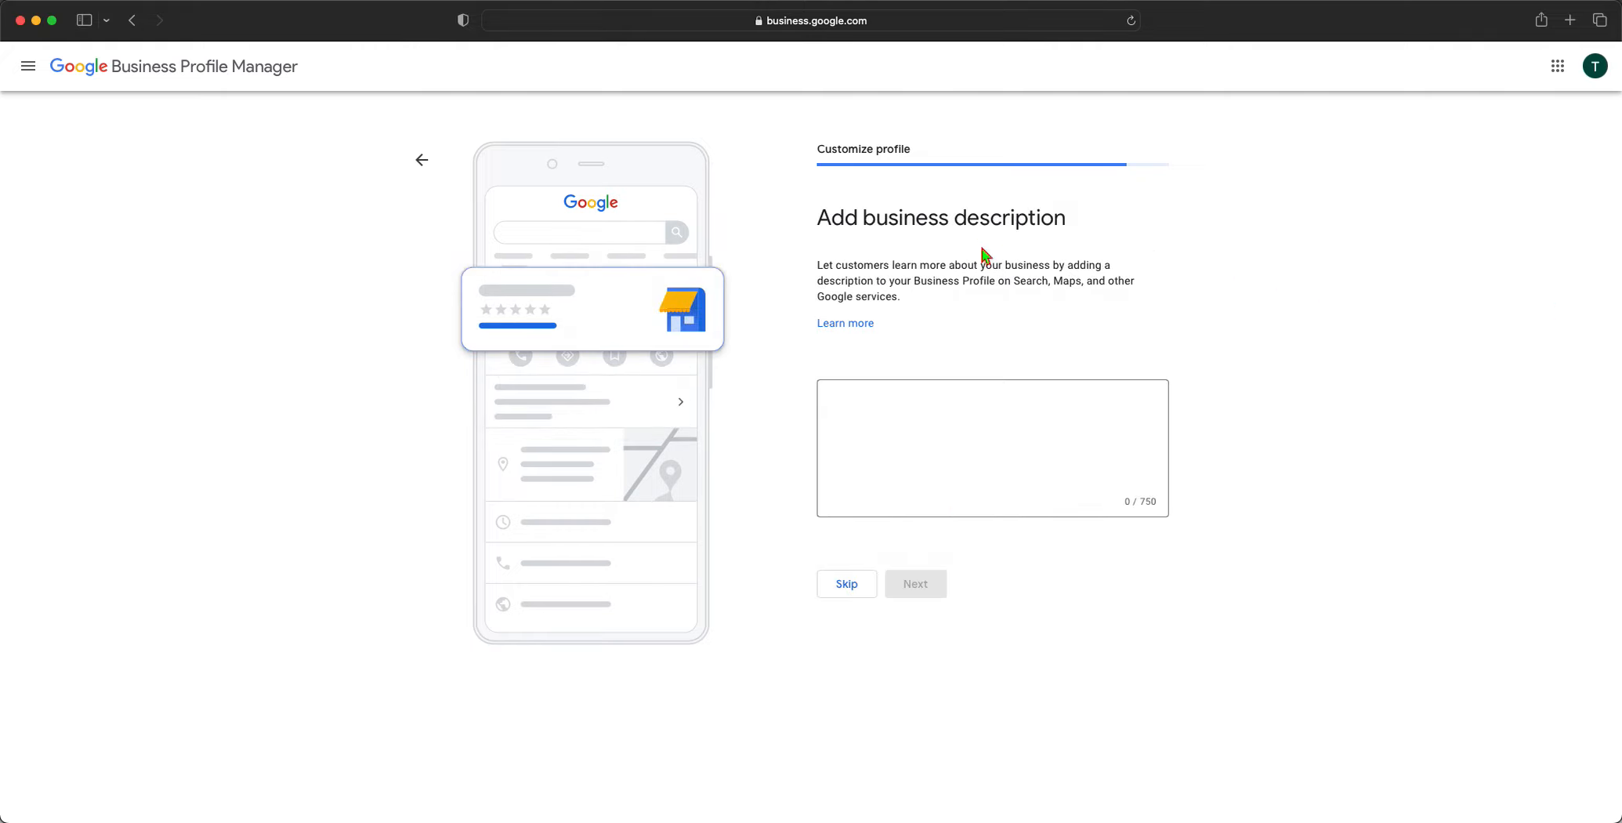
mouse_move(829, 220)
left_mouse_down()
mouse_move(1079, 232)
mouse_move(811, 225)
left_mouse_up()
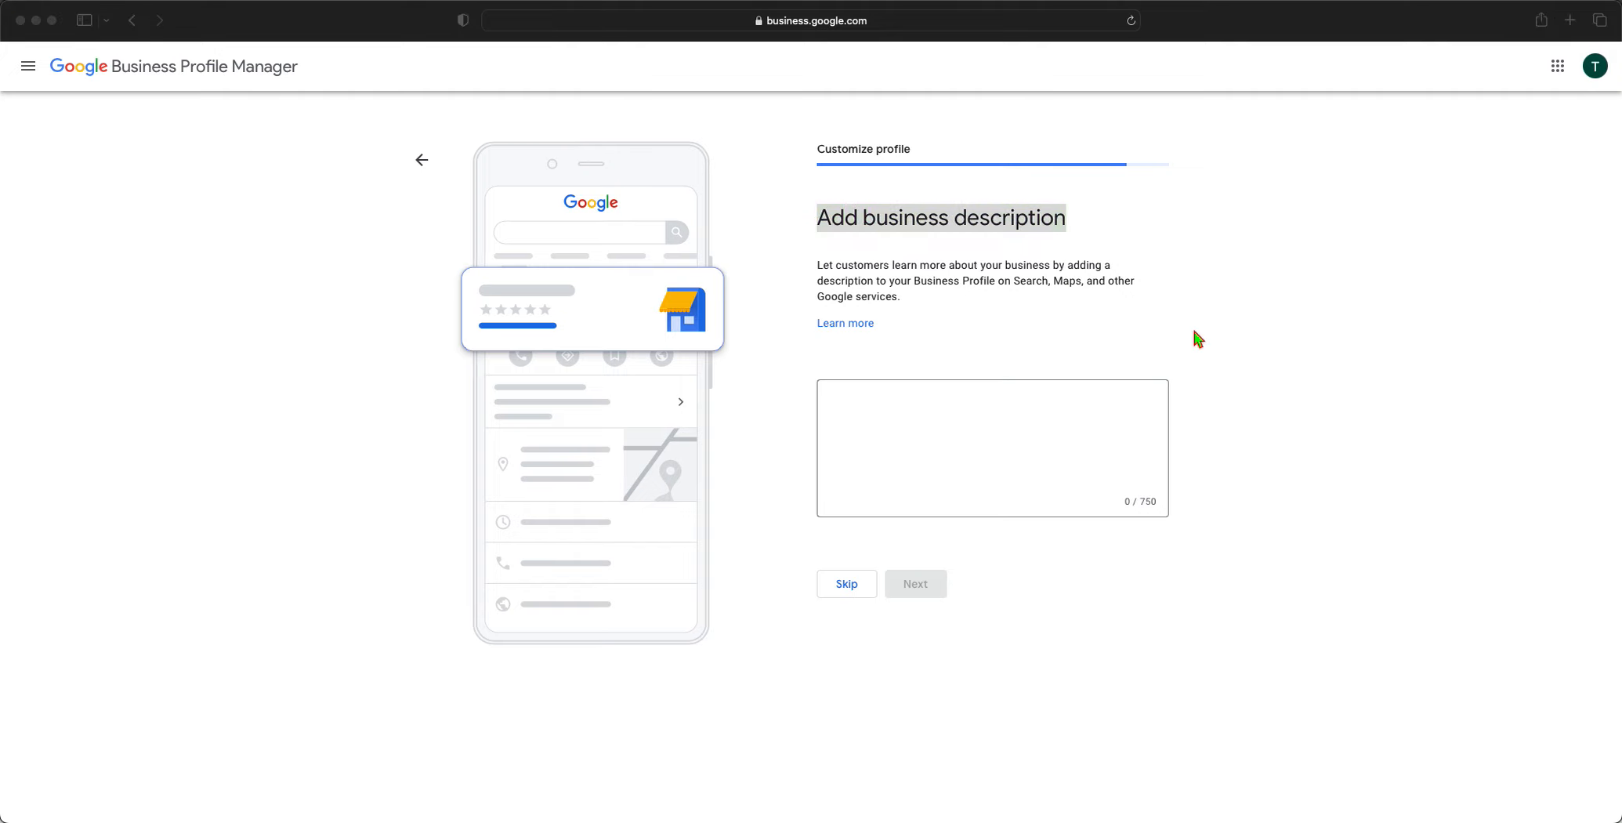
Draft 'We remove tress from Dallas Texas.', then replace it with a description starting 'At Todd's'
left_click(1073, 453)
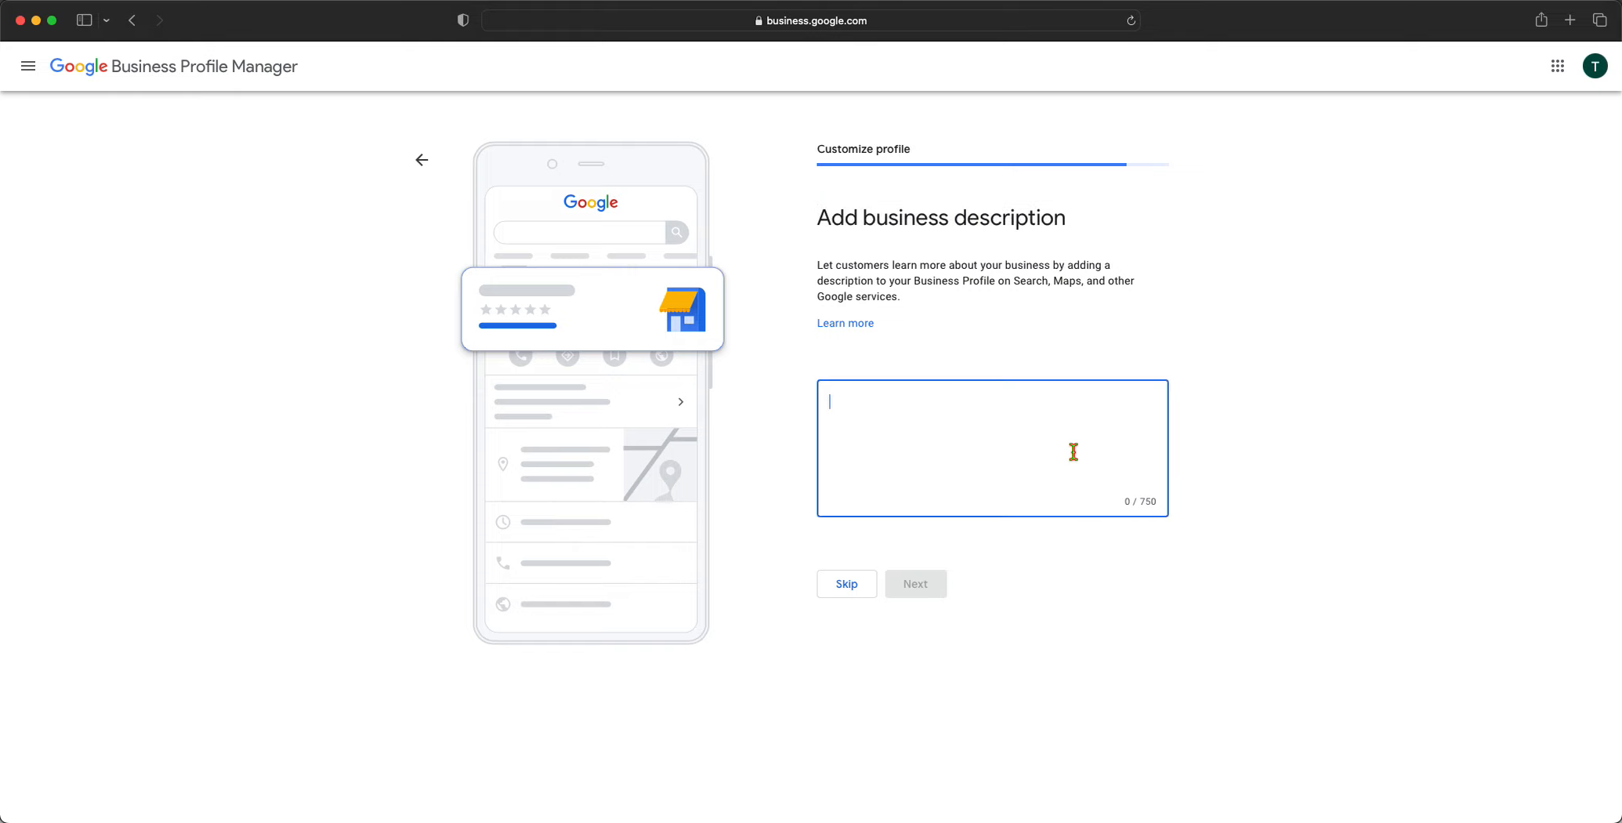
type("ggg")
double_click(839, 402)
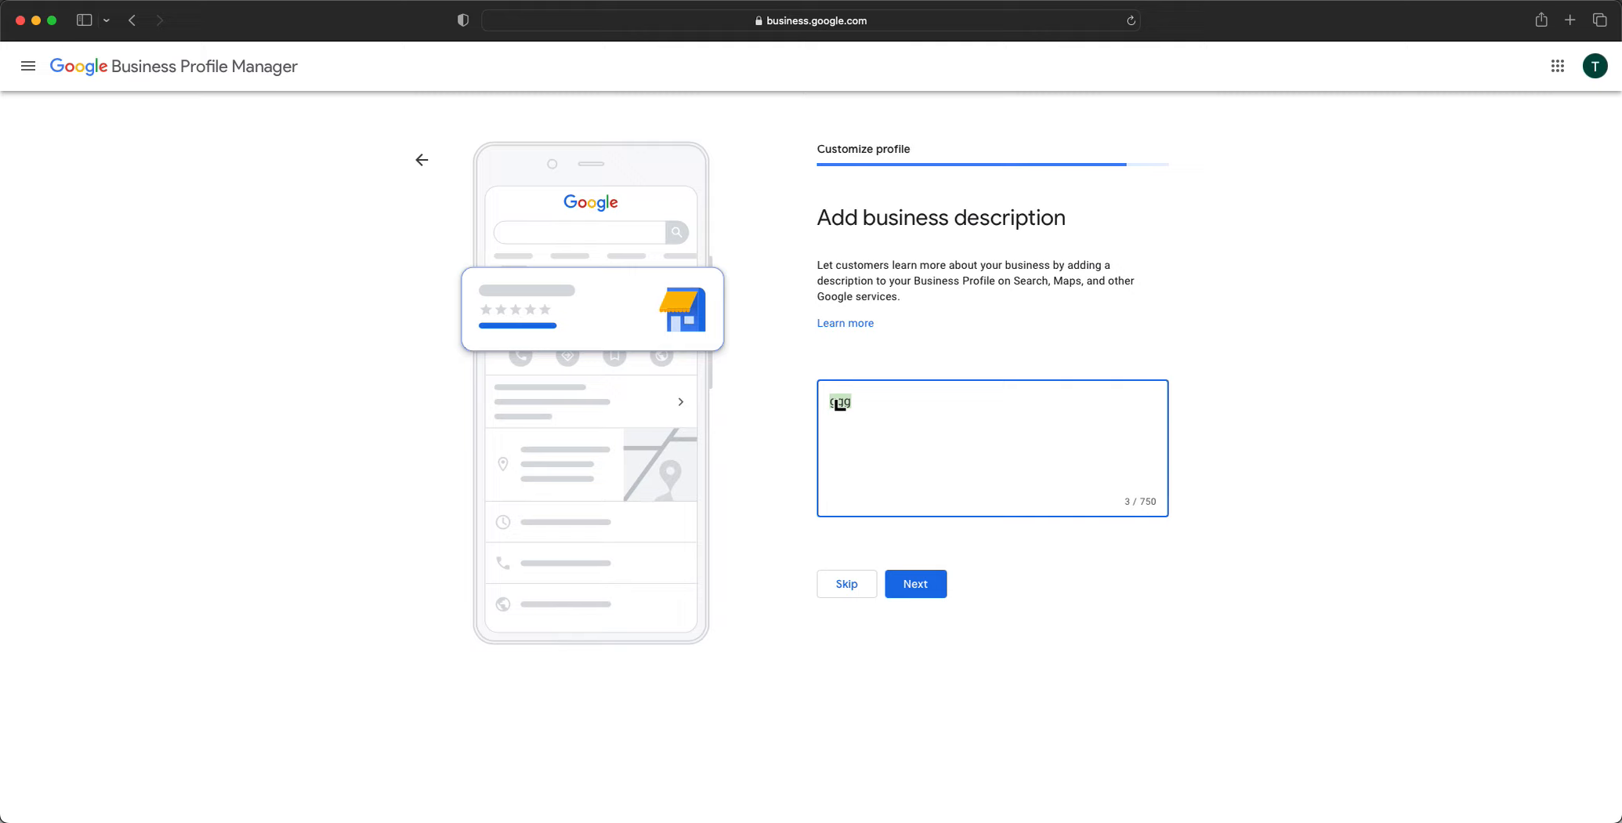
type("We ")
type("remove ")
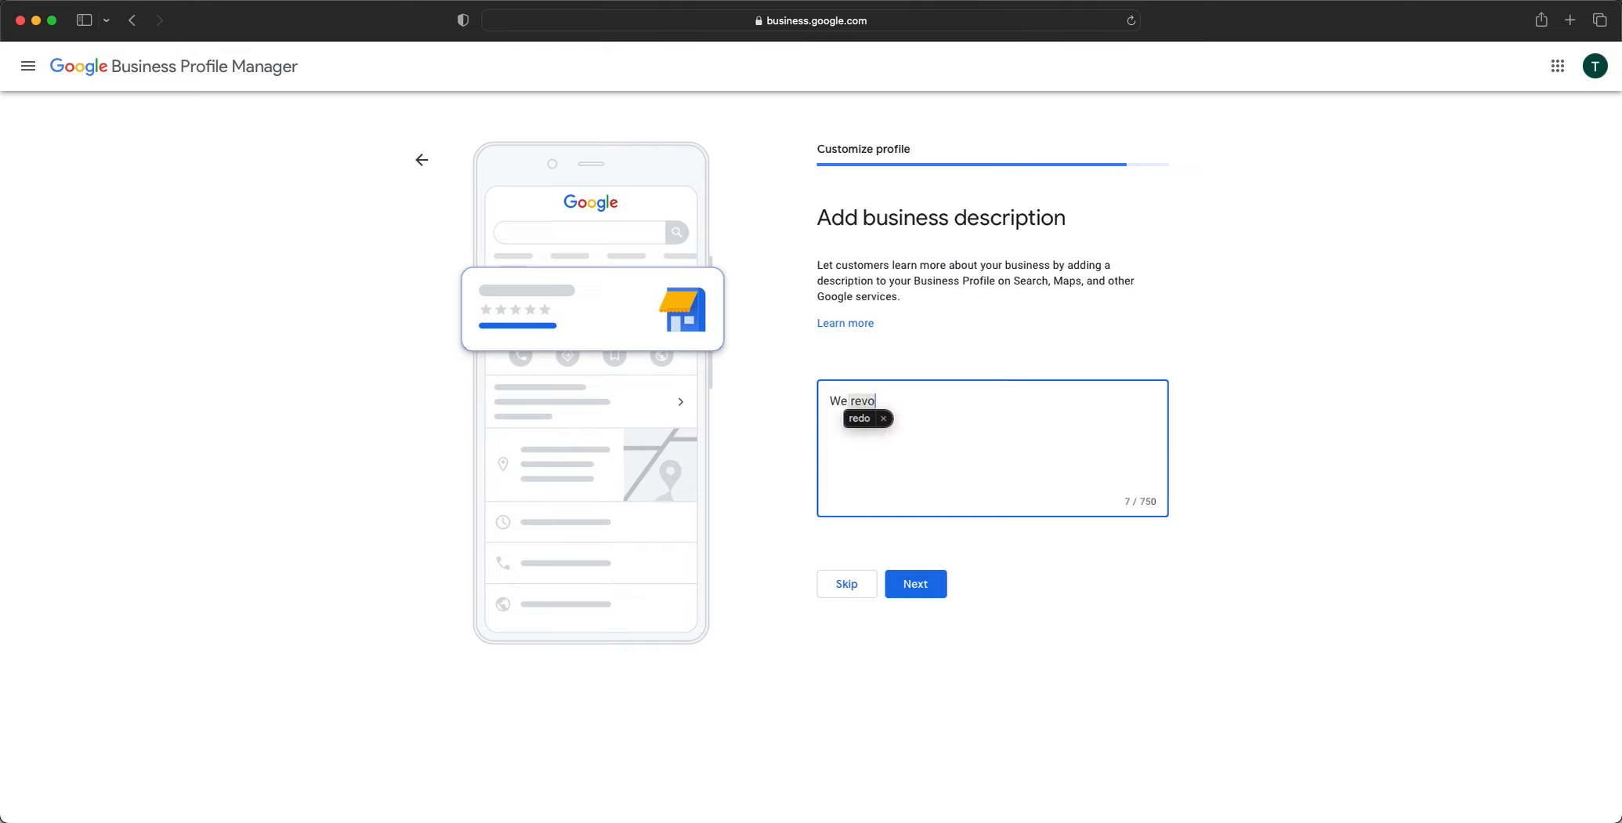
type("tres")
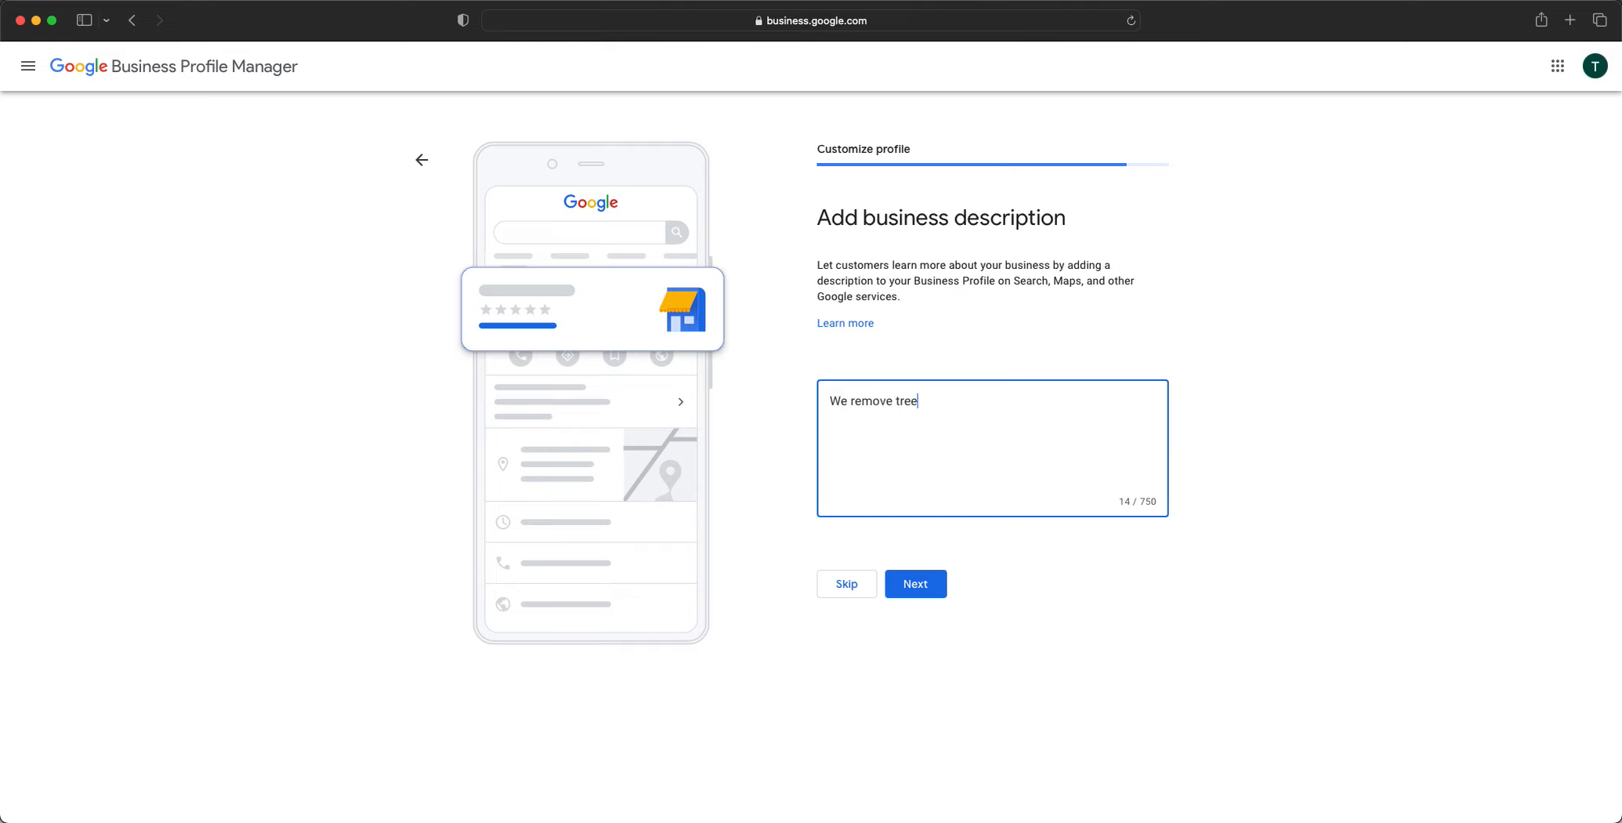
type("s from Dallas Texas.")
left_click_drag(1051, 406, 830, 402)
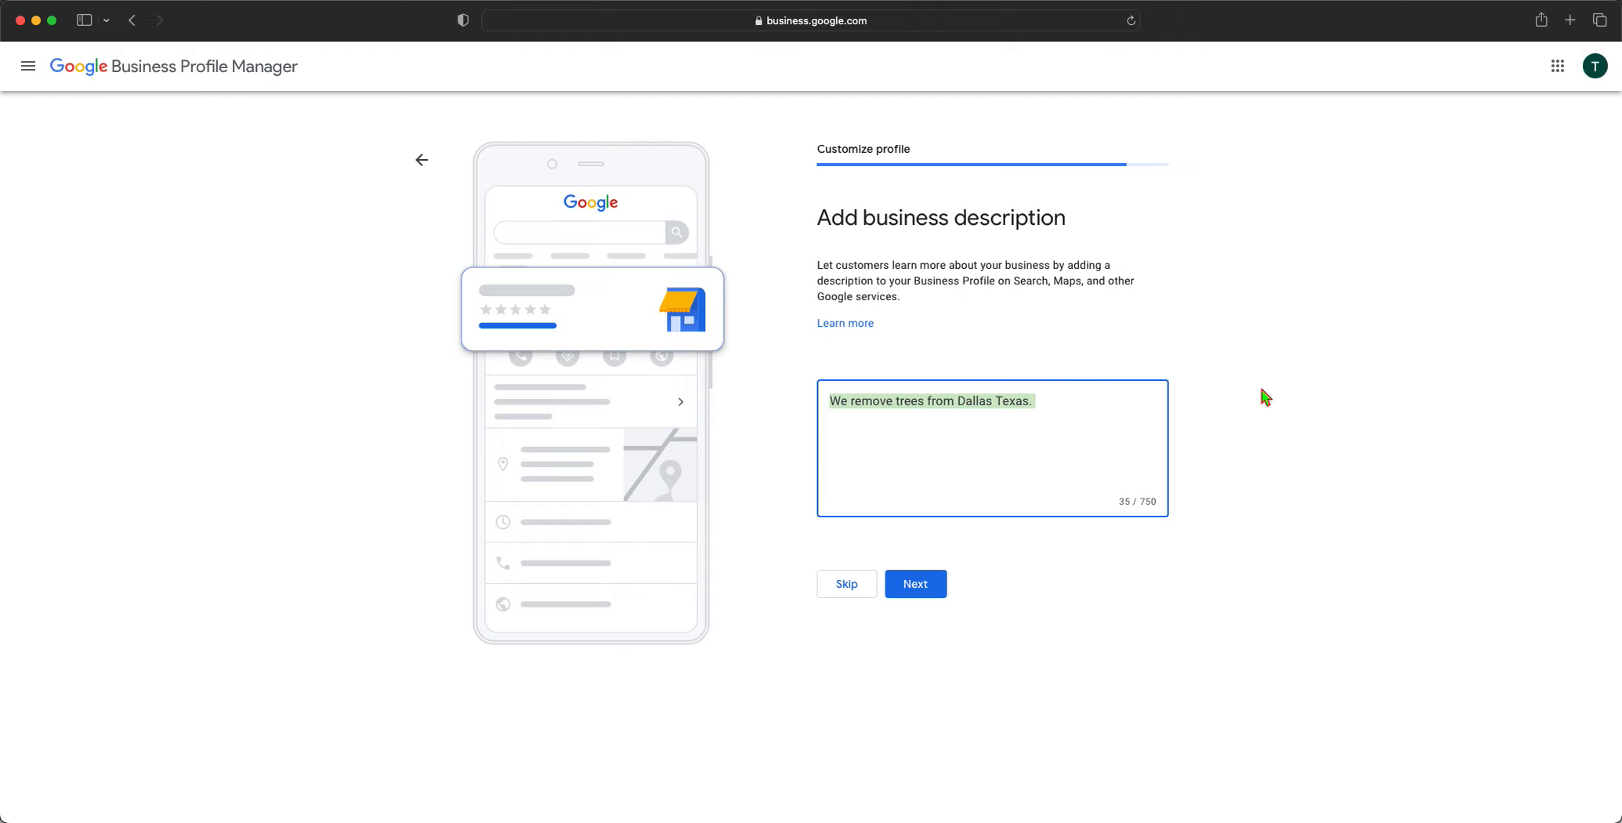
type("At Todd's")
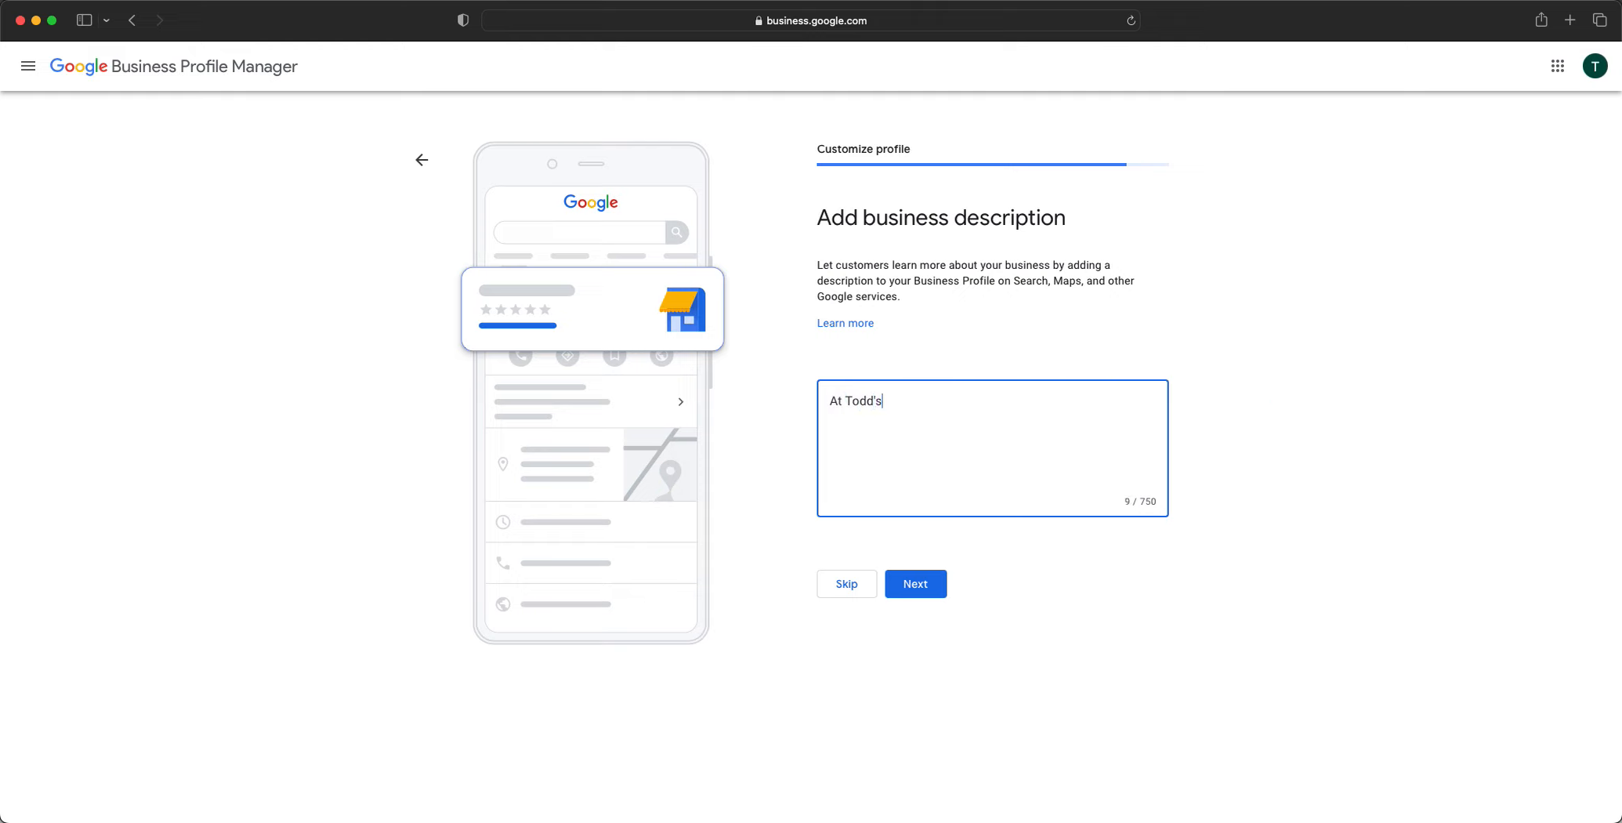
type(" we have been ")
type("local ")
type("y owned a")
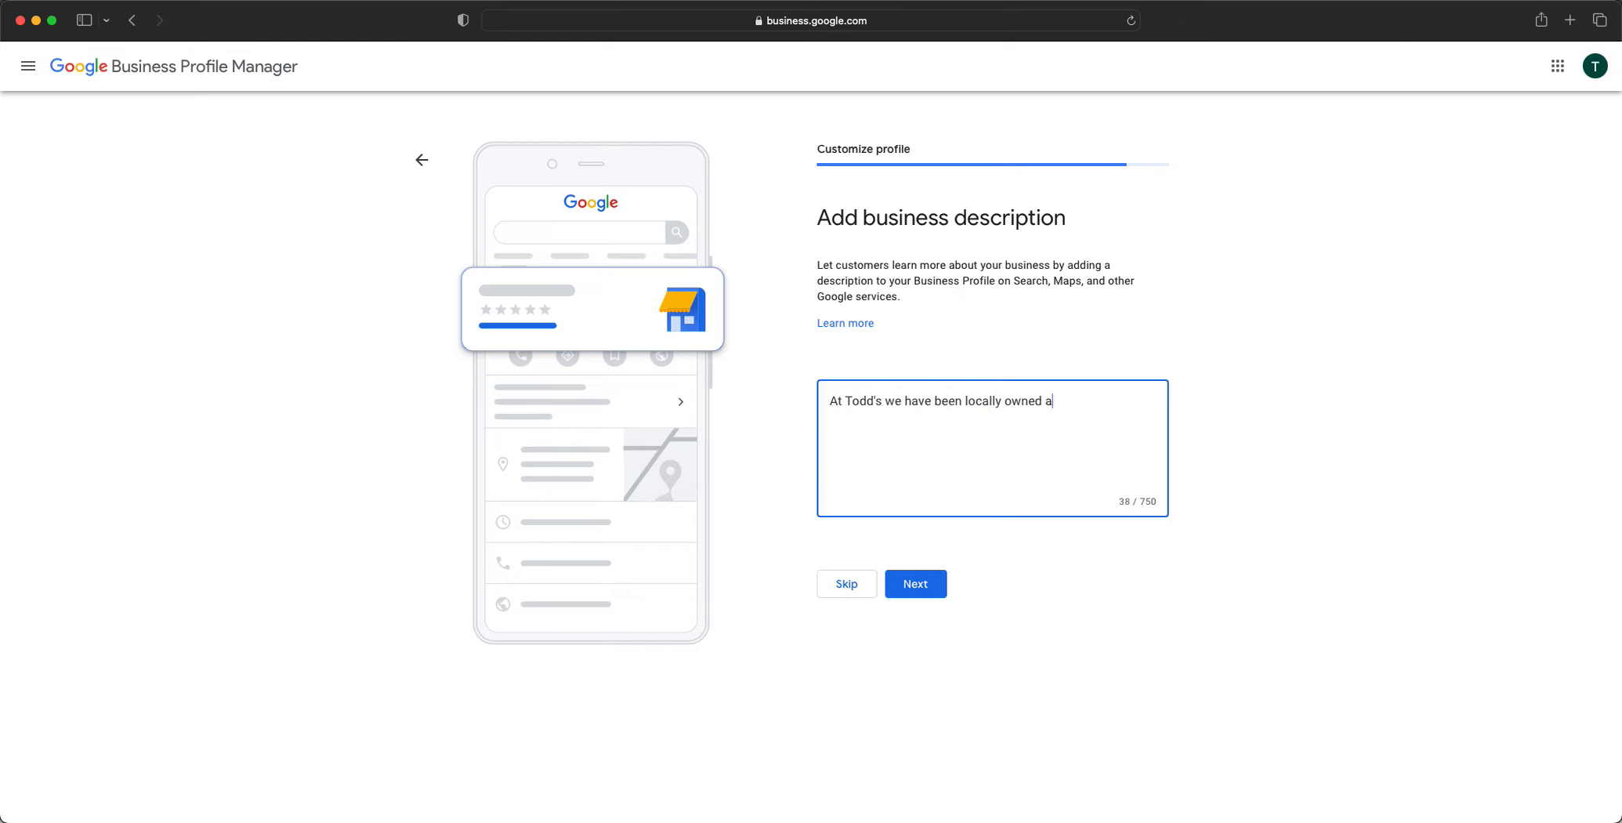
type("nd operated for 25 years service")
Continue the description: serving Dallas Fort Worth Metroplex, specializing in tree removal, stump grinding, trimming
key("BackSpace")
key("BackSpace")
key("BackSpace")
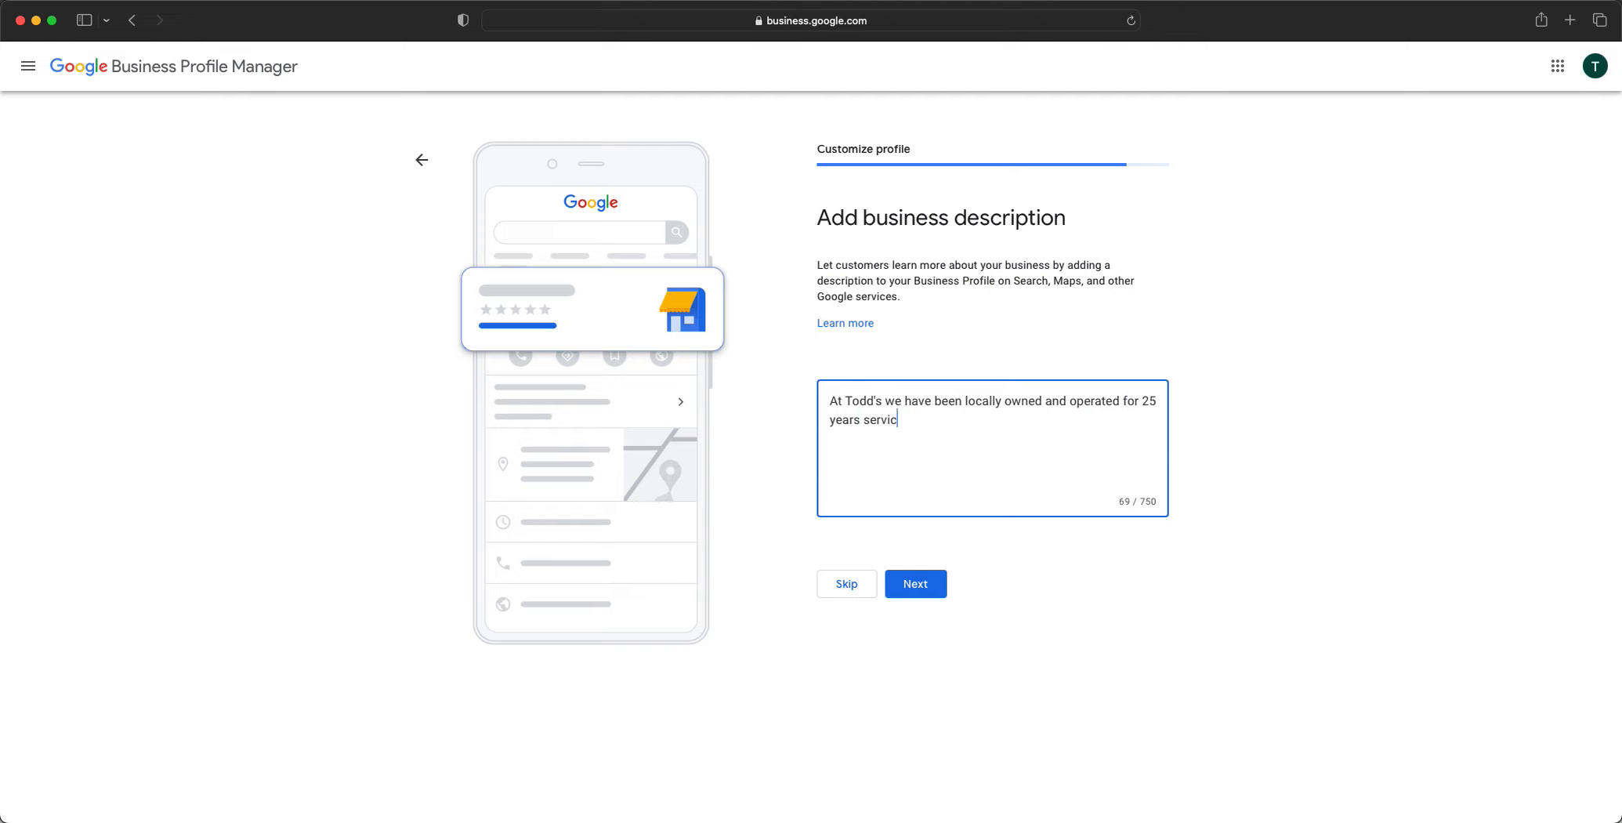
type("ng the Dallas Fort Worth Metro")
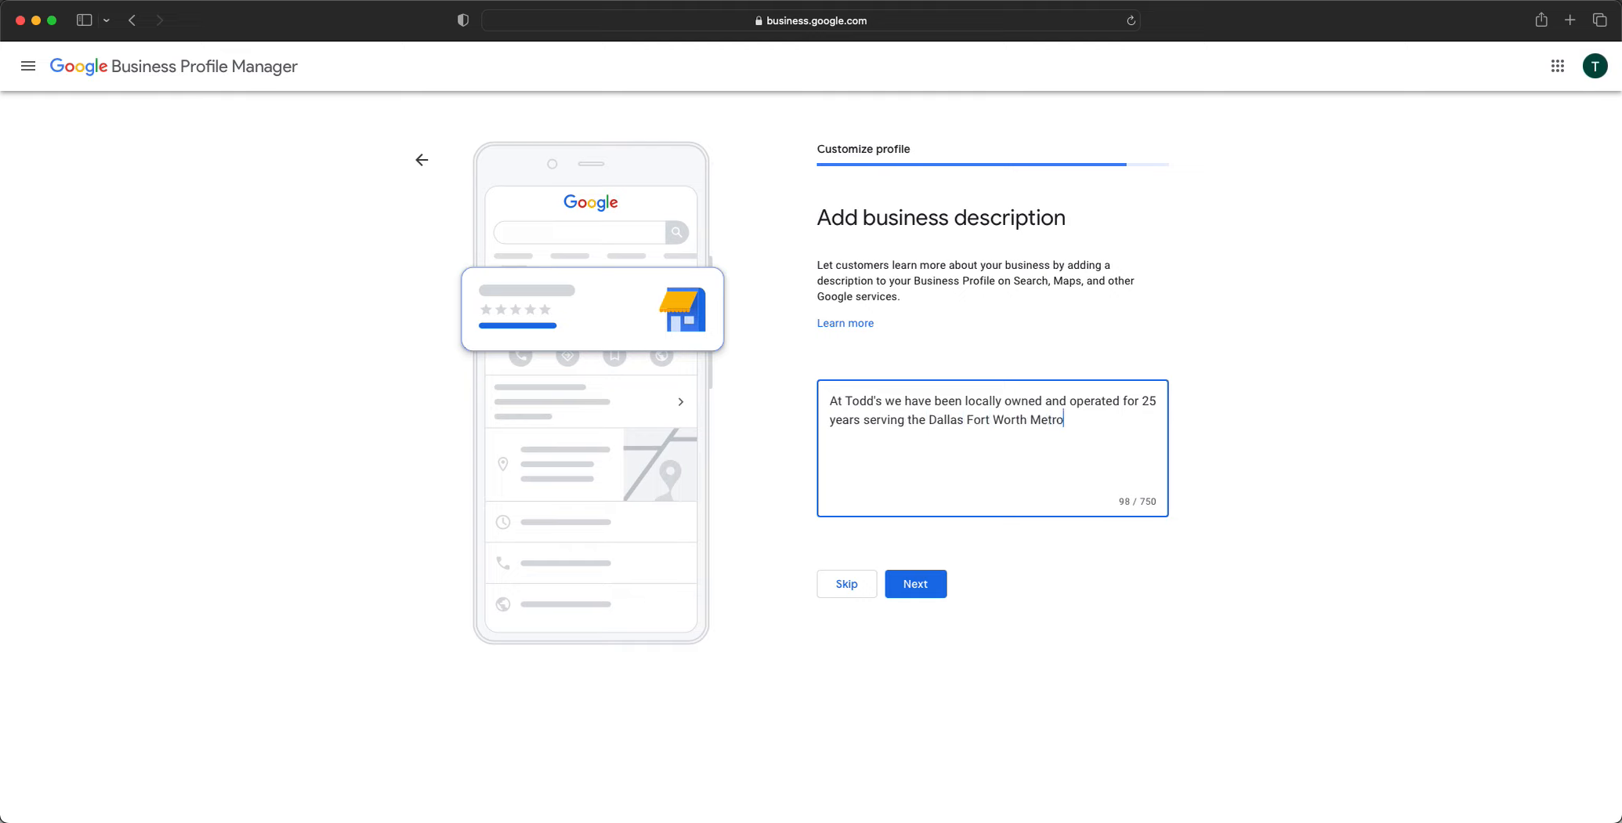
type("plex for all tree service needs. We")
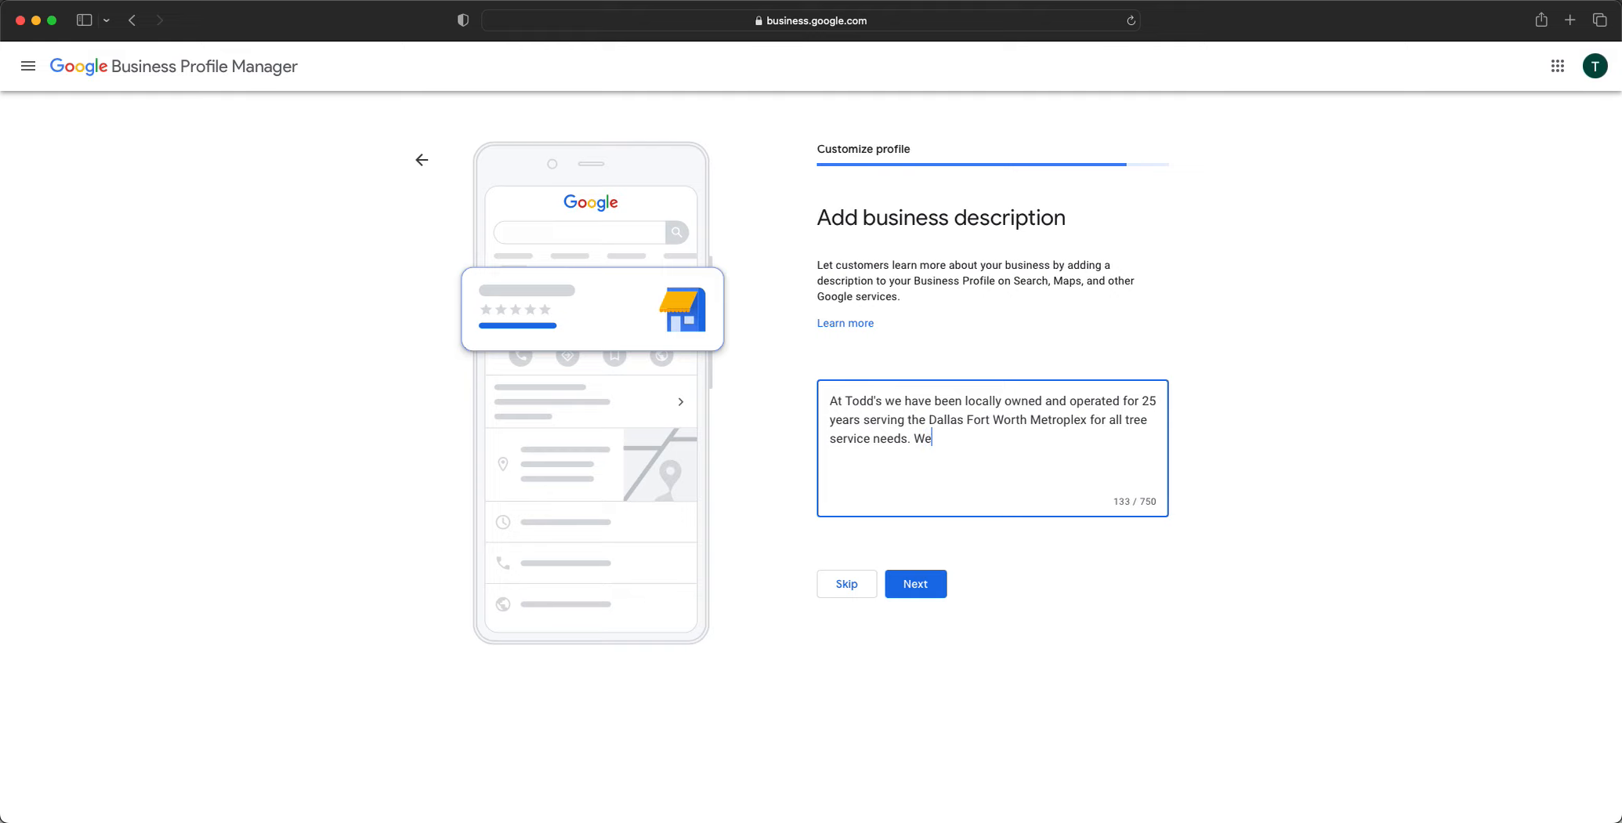
type(" specializw")
type("  in")
key("BackSpace")
key("BackSpace")
key("BackSpace")
key("BackSpace")
type("in tree removal, stump ")
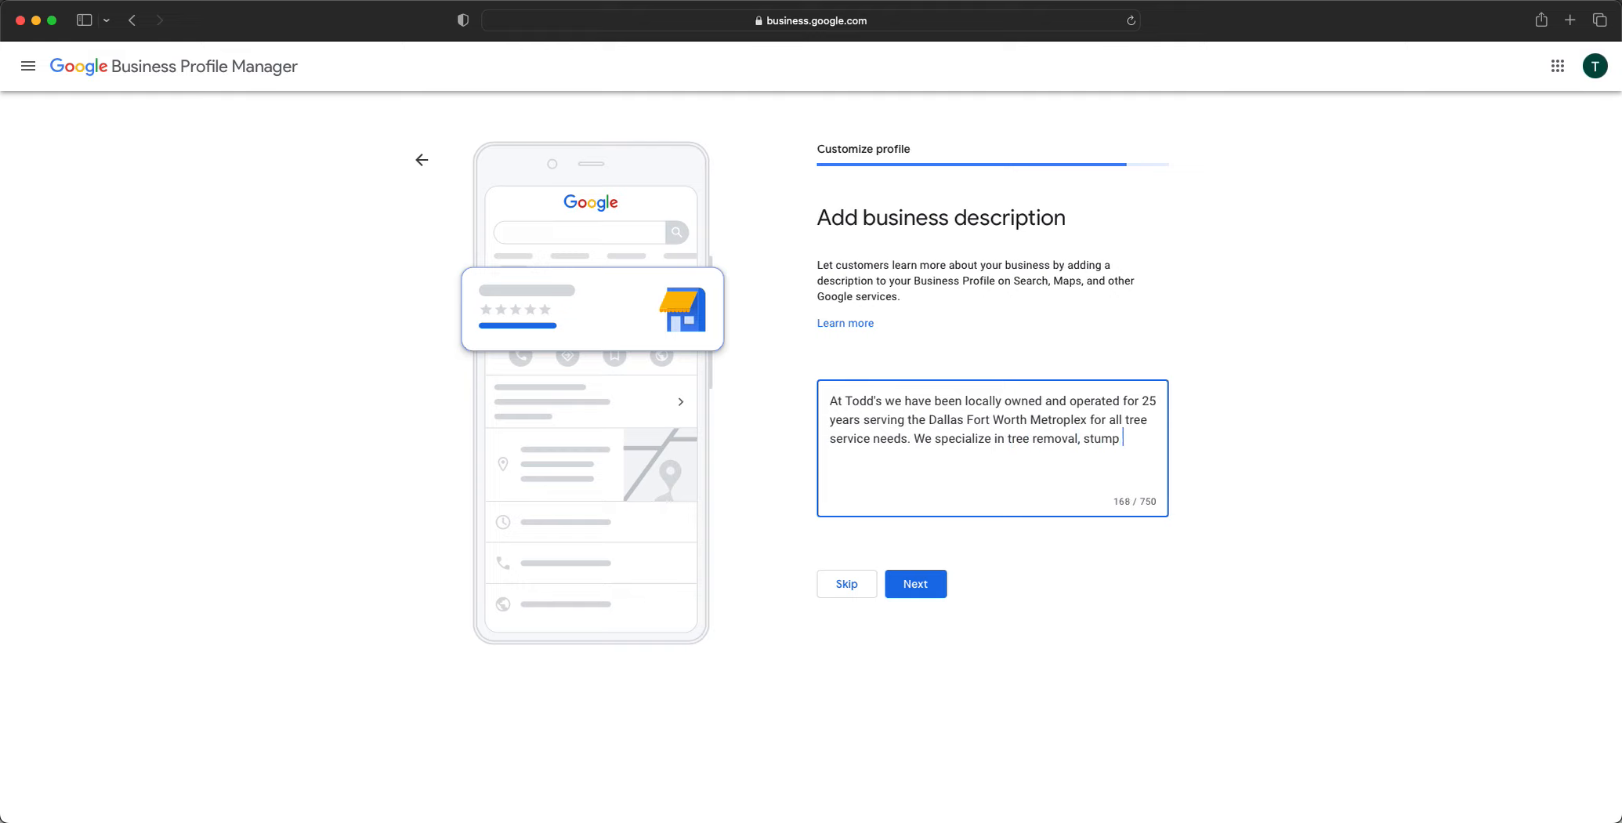
type("grinding, tree trimming for resi")
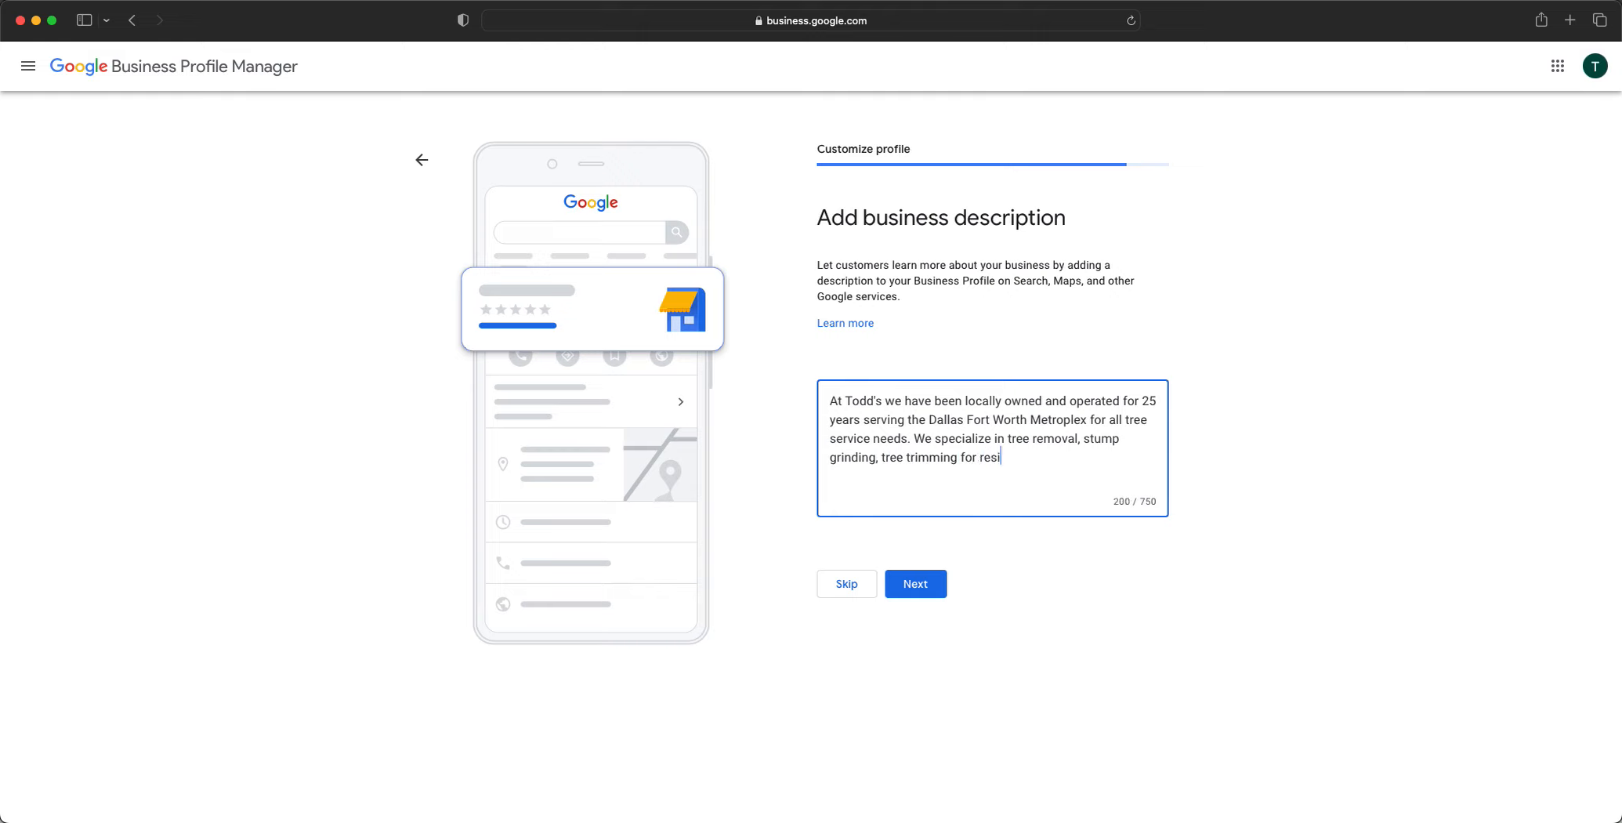
type("dentaial and com")
type("mercial")
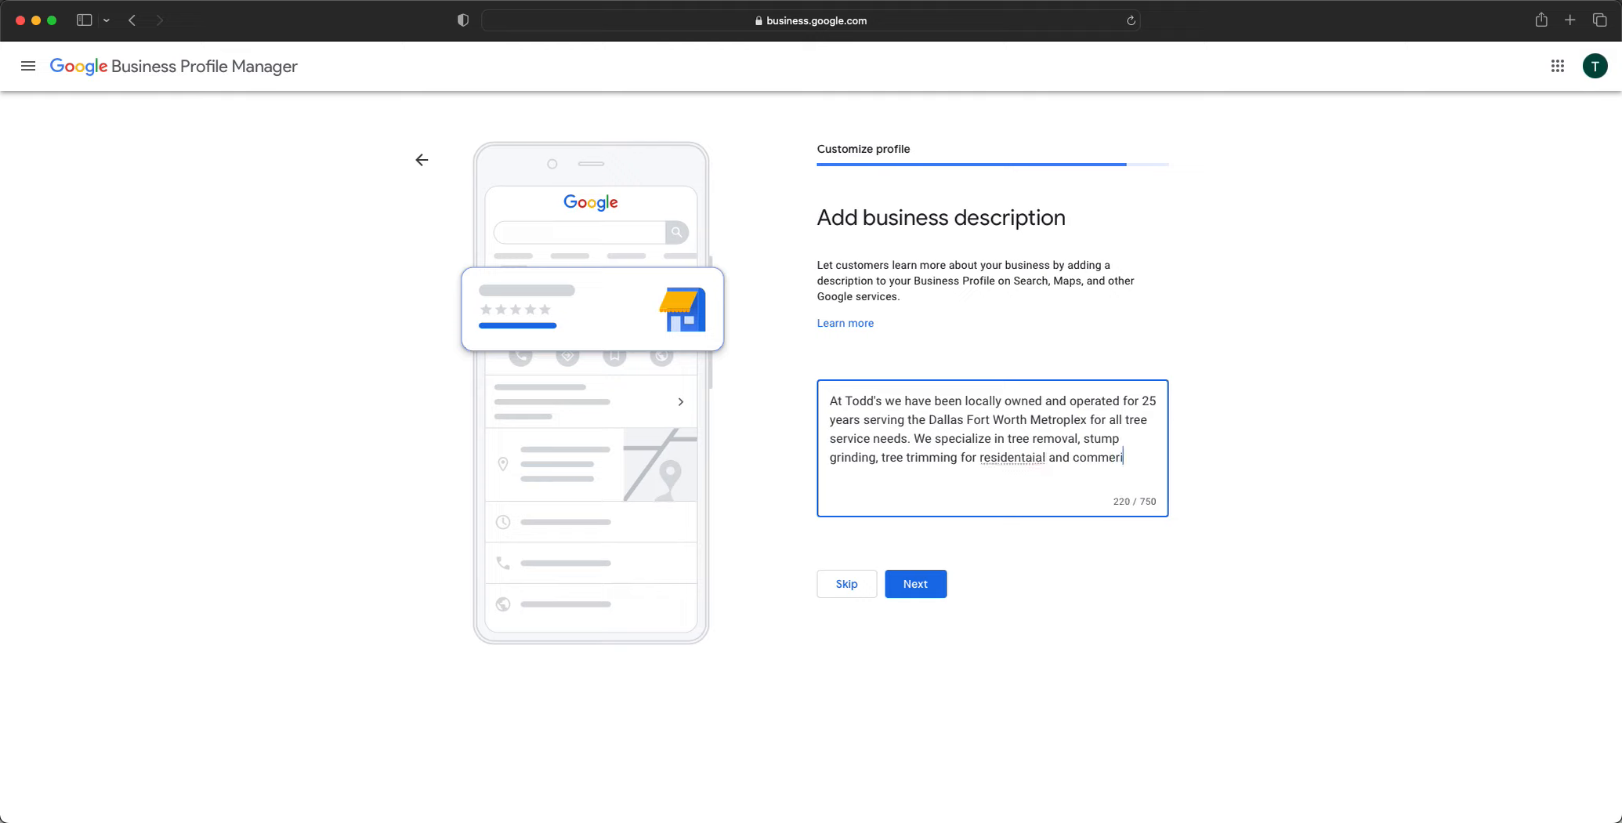
type(" customers.")
Correct 'residentaial' to 'residential' and add 'We are licensed and insured and quality is our core value'
right_click(1007, 459)
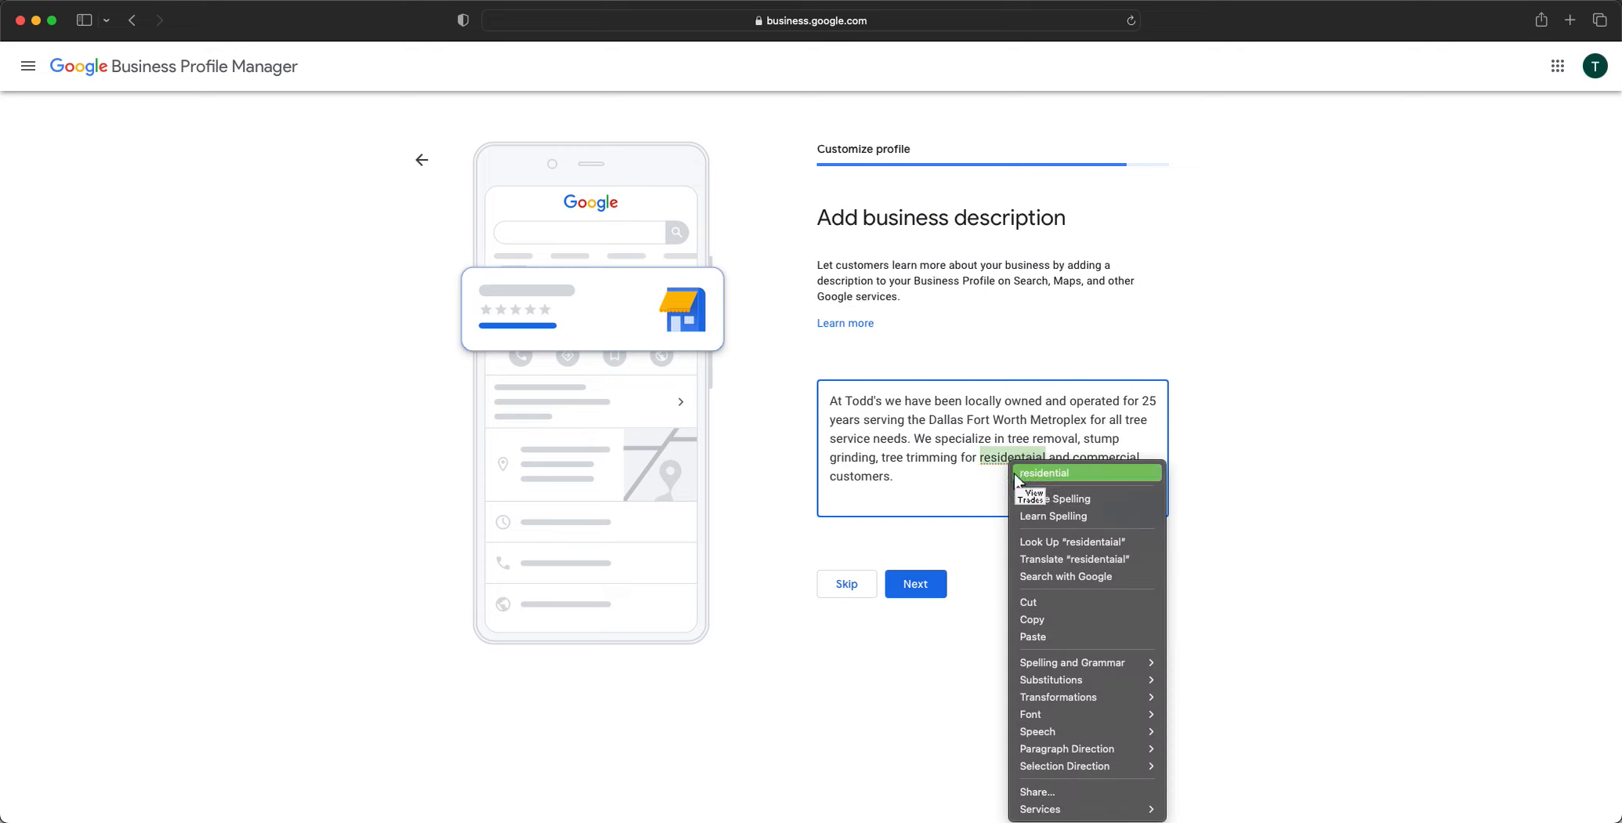
left_click(1012, 471)
type("We ar")
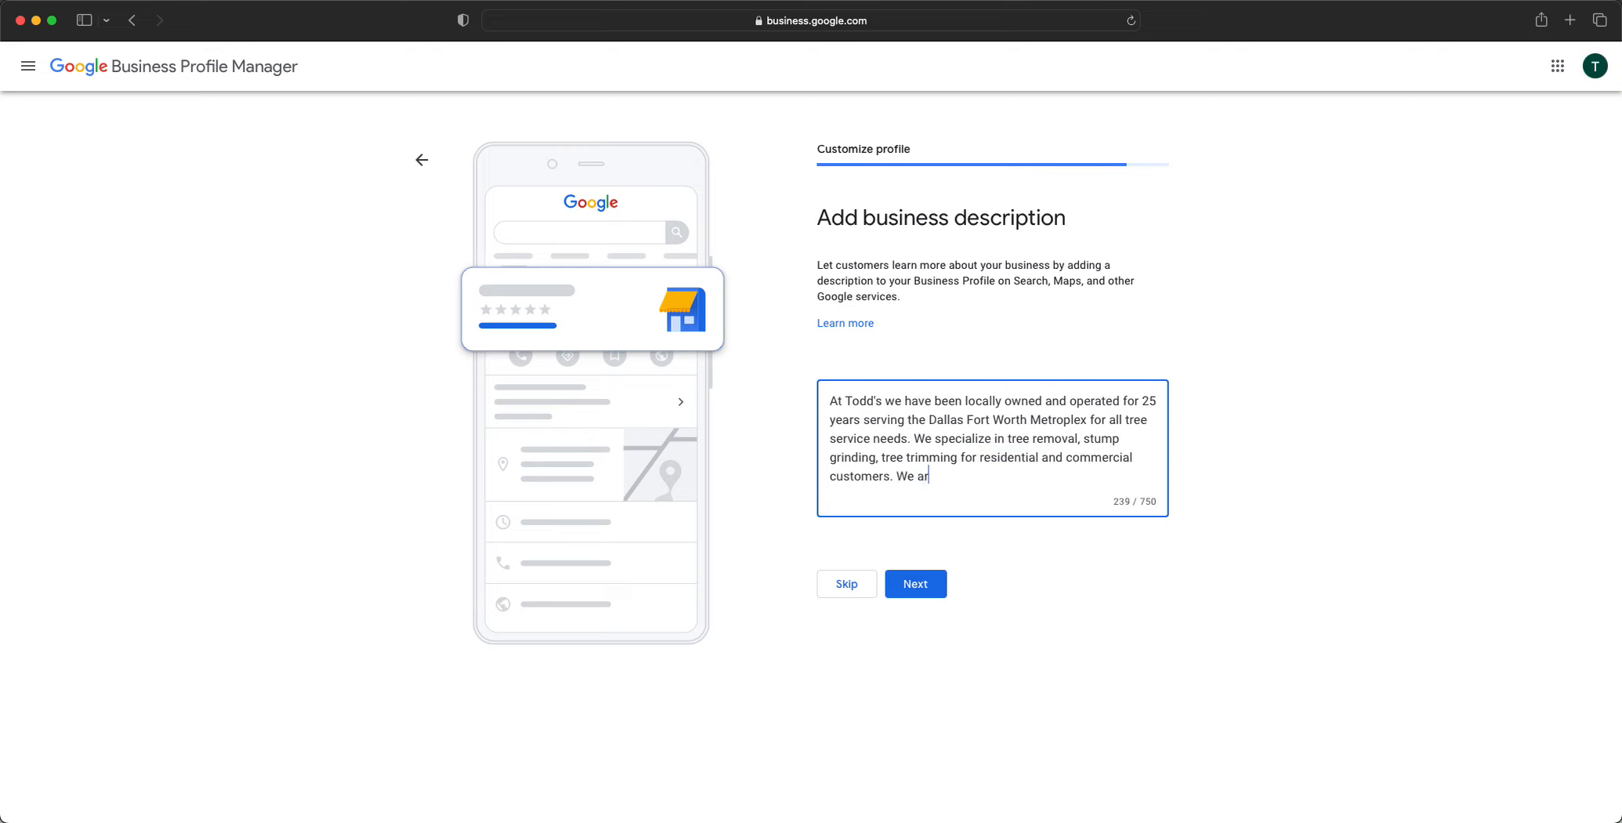
type("e licensed and insured and quali")
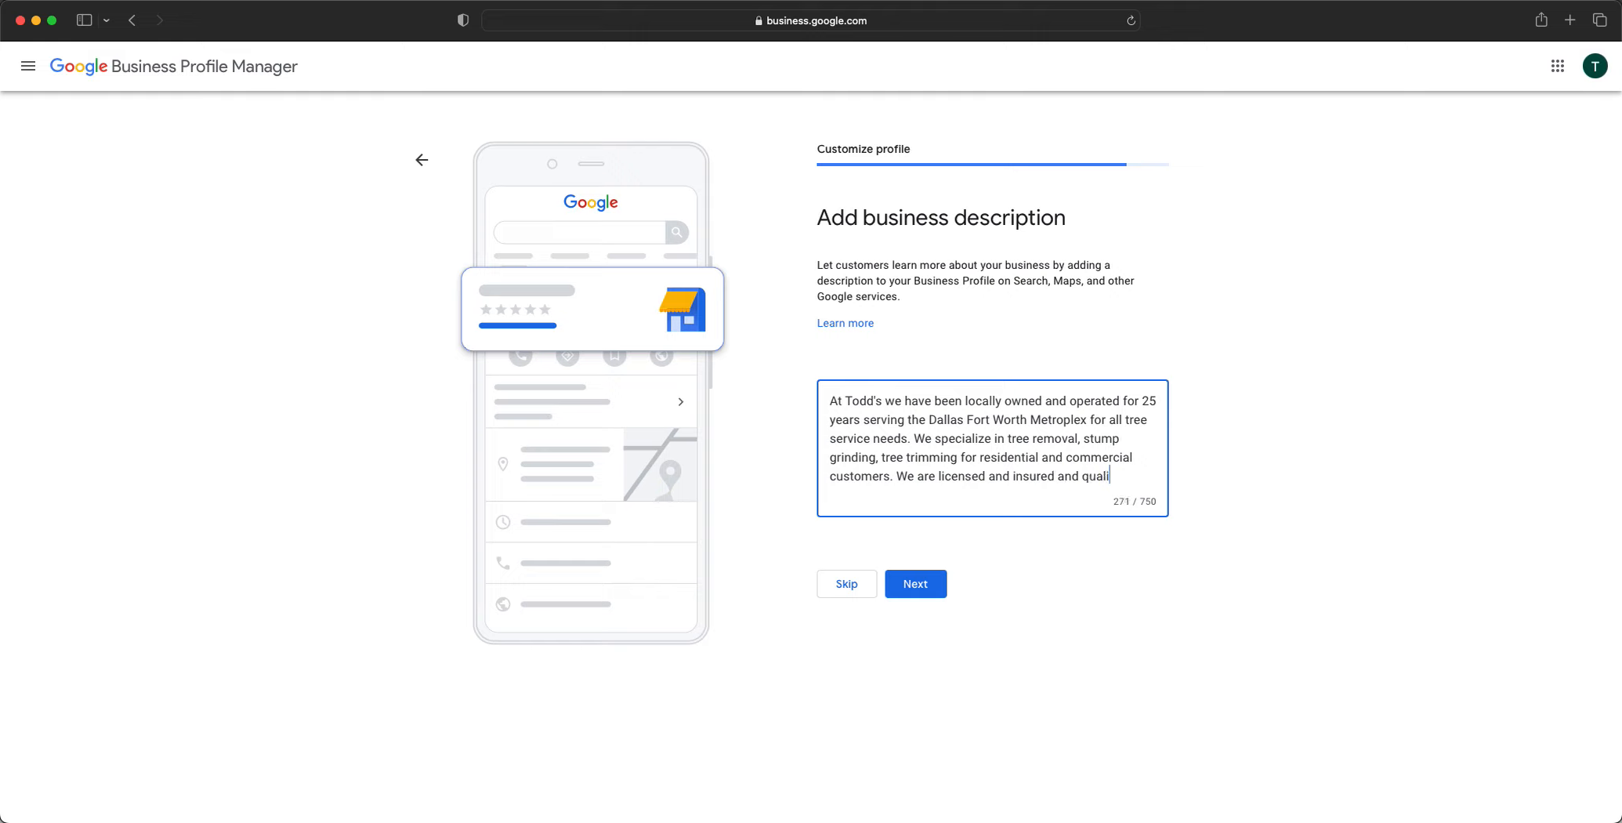
type("ty is ")
type("our core")
type(" value.")
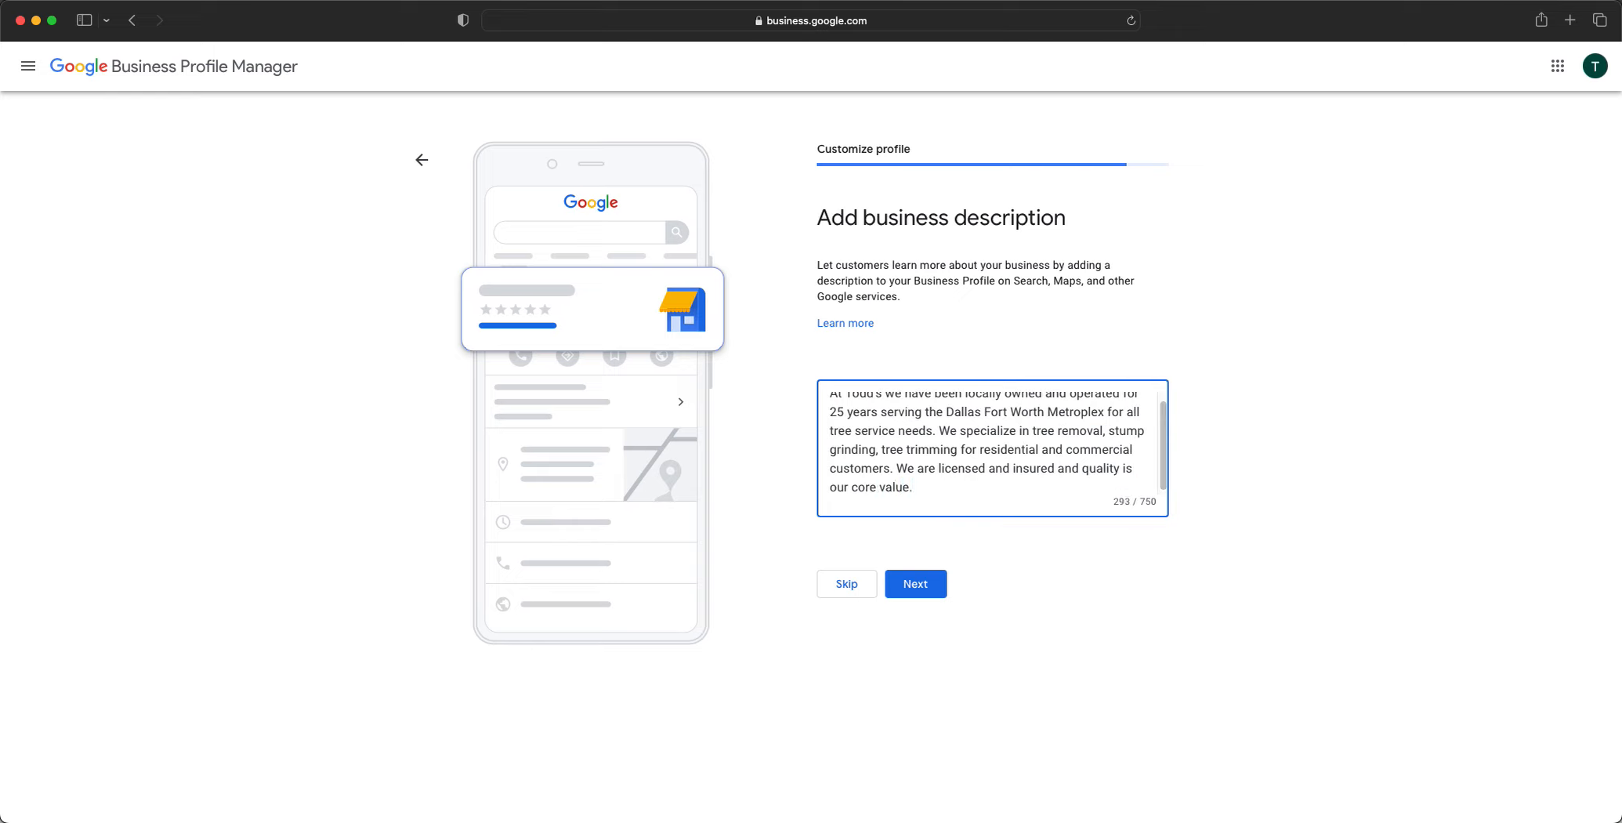
scroll(1078, 436, "up", 1)
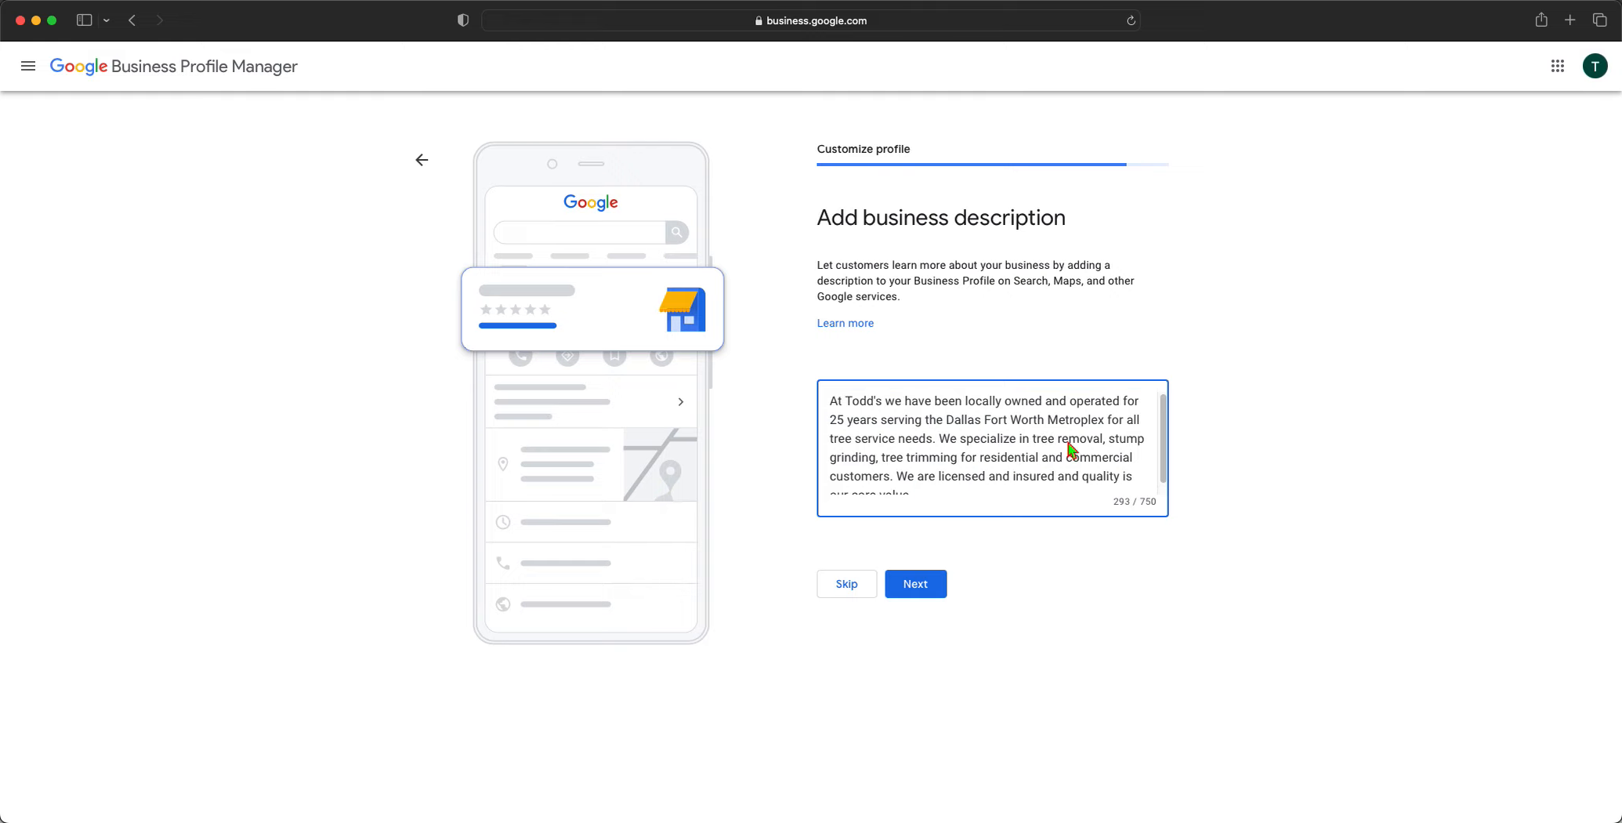
scroll(1072, 449, "down", 1)
scroll(1072, 449, "up", 1)
scroll(1068, 441, "down", 1)
scroll(1068, 441, "up", 1)
scroll(1068, 441, "down", 1)
scroll(1066, 443, "up", 1)
scroll(1065, 435, "down", 1)
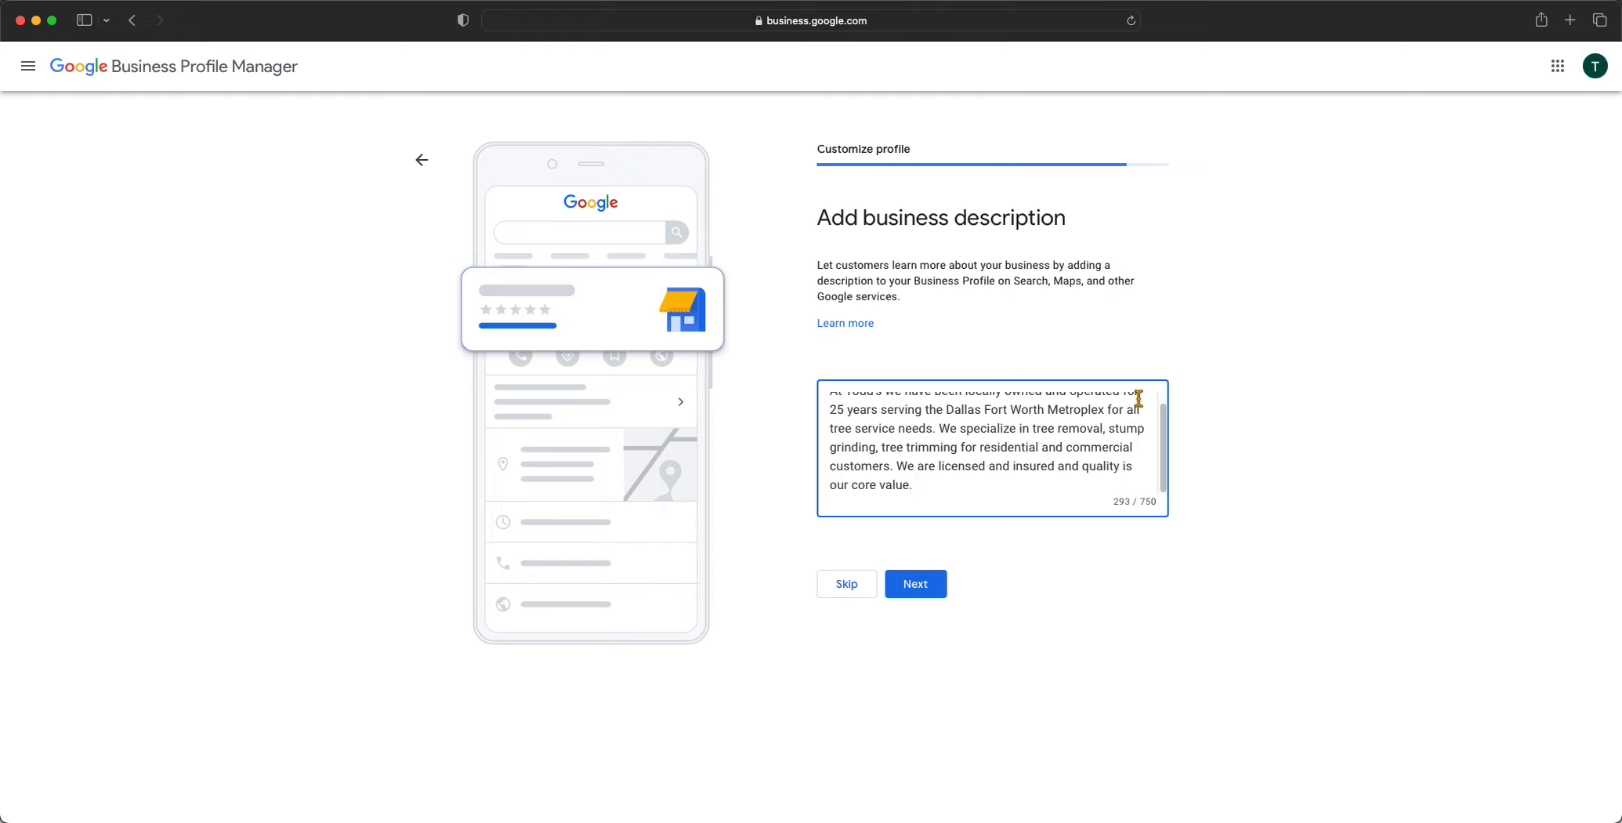
scroll(1003, 435, "up", 1)
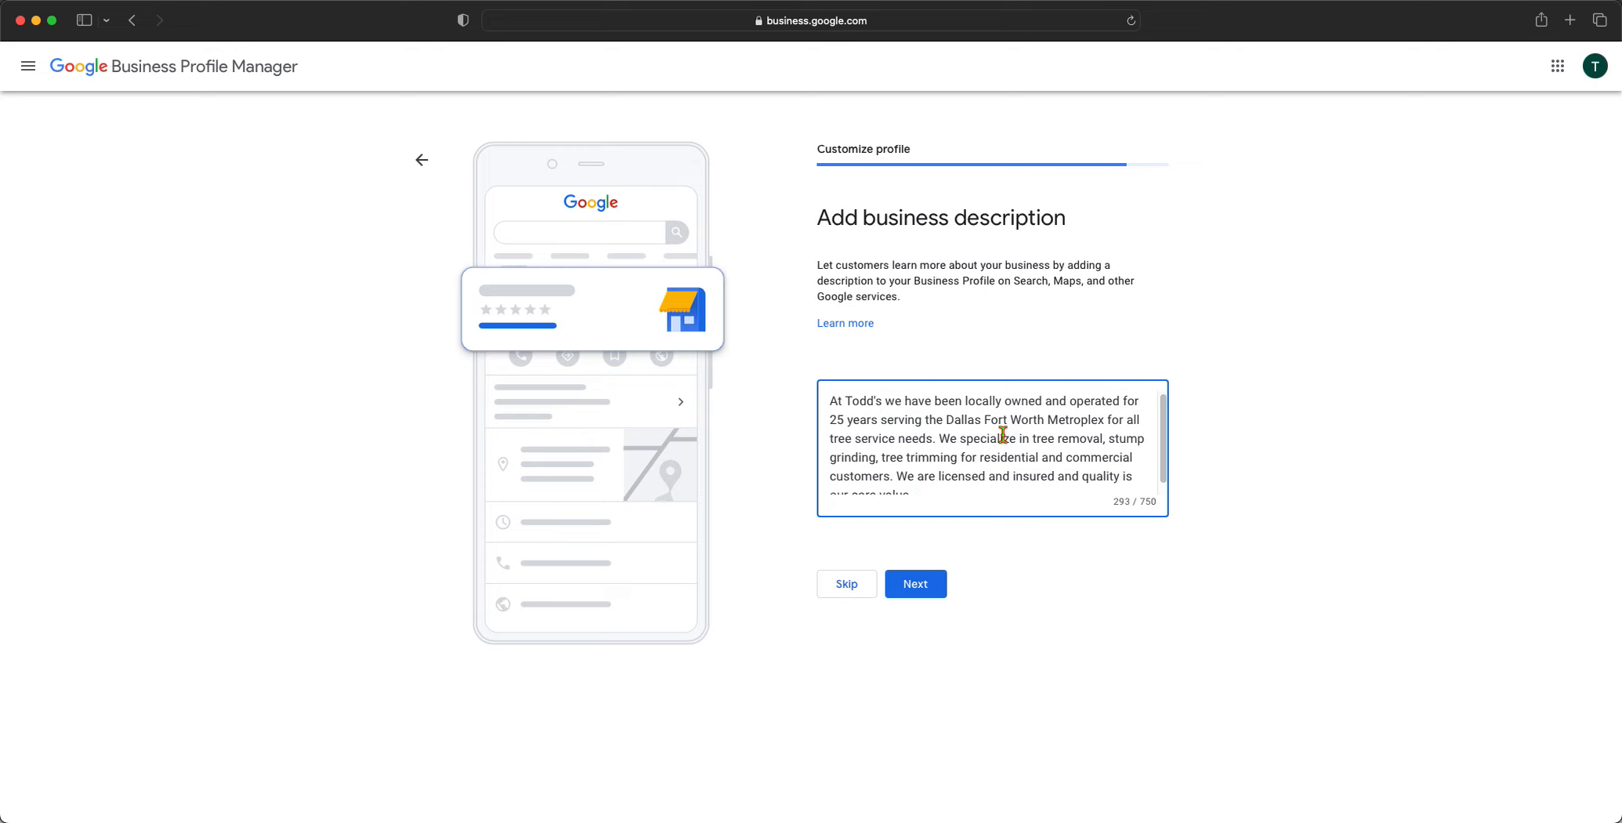
scroll(1040, 429, "down", 1)
scroll(1037, 433, "up", 1)
scroll(1037, 433, "down", 1)
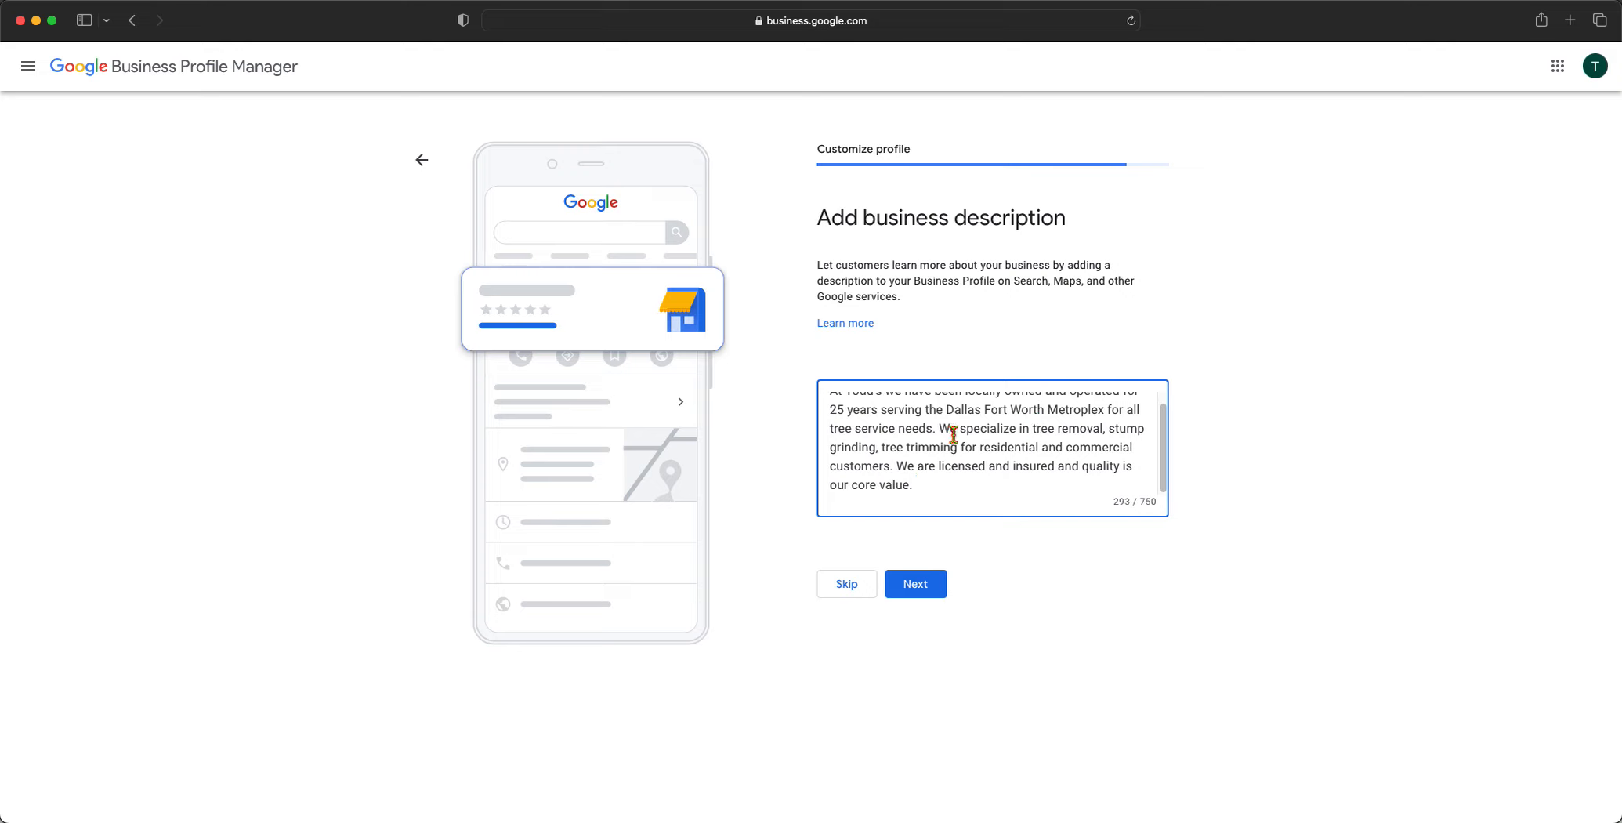
left_click_drag(1033, 433, 1105, 435)
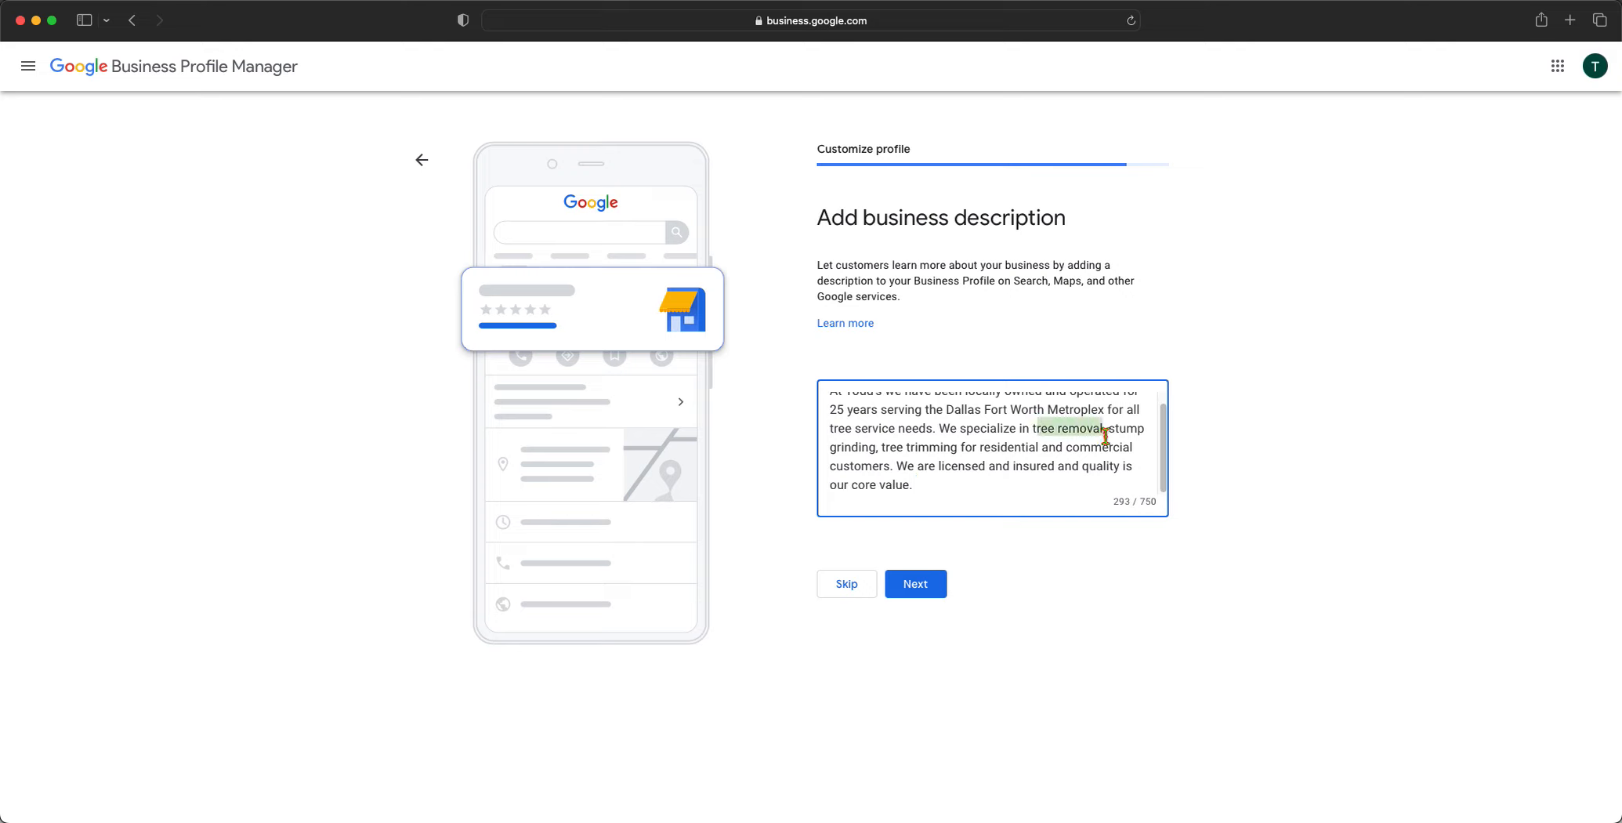
left_click(1064, 447)
scroll(1050, 454, "up", 1)
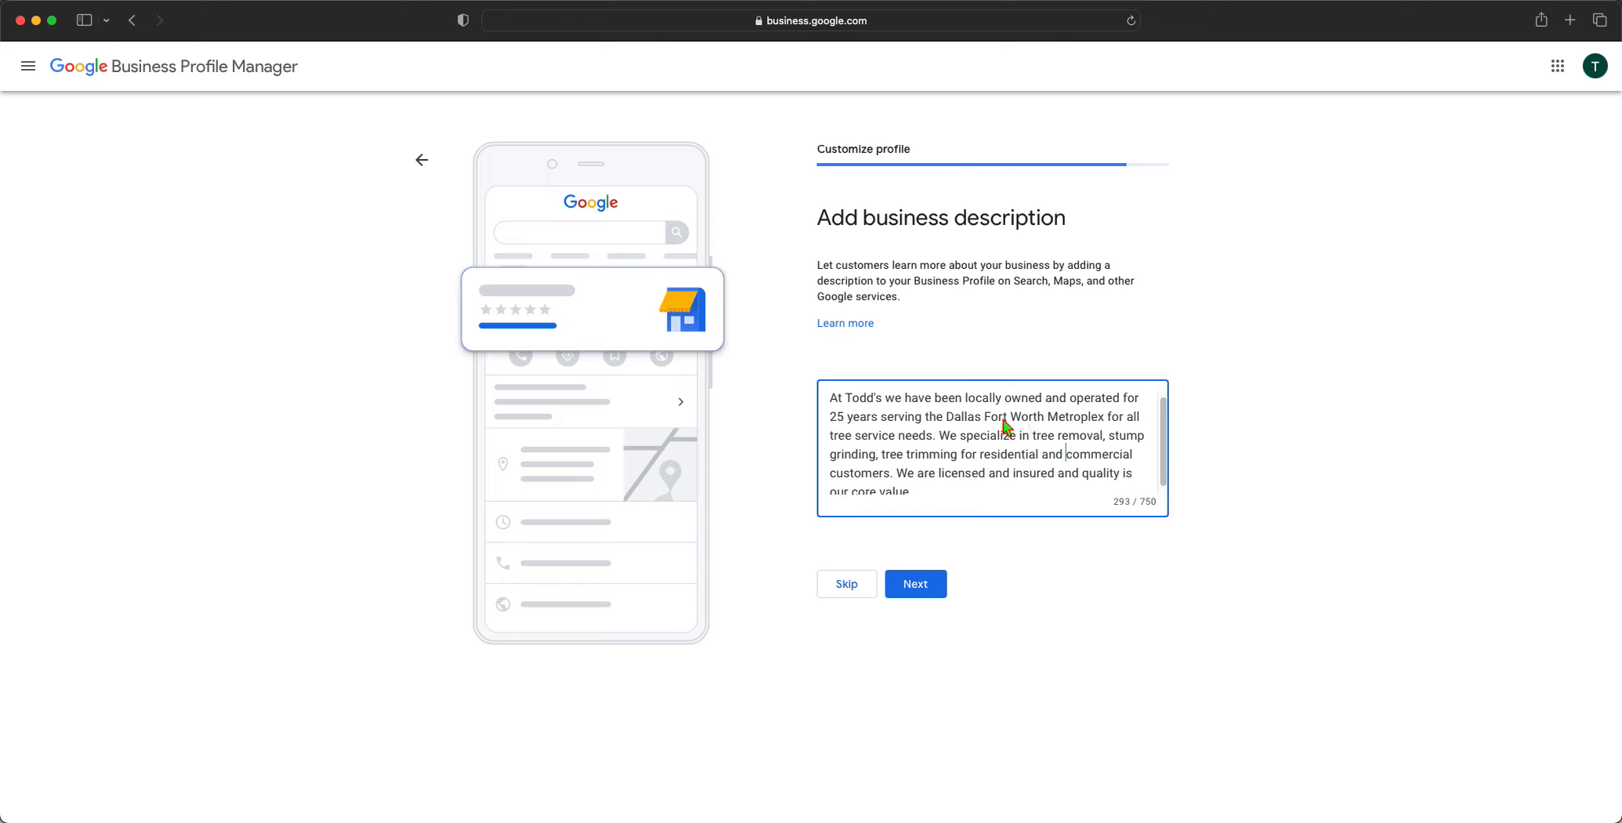
scroll(1006, 427, "down", 1)
left_click_drag(1031, 431, 1105, 434)
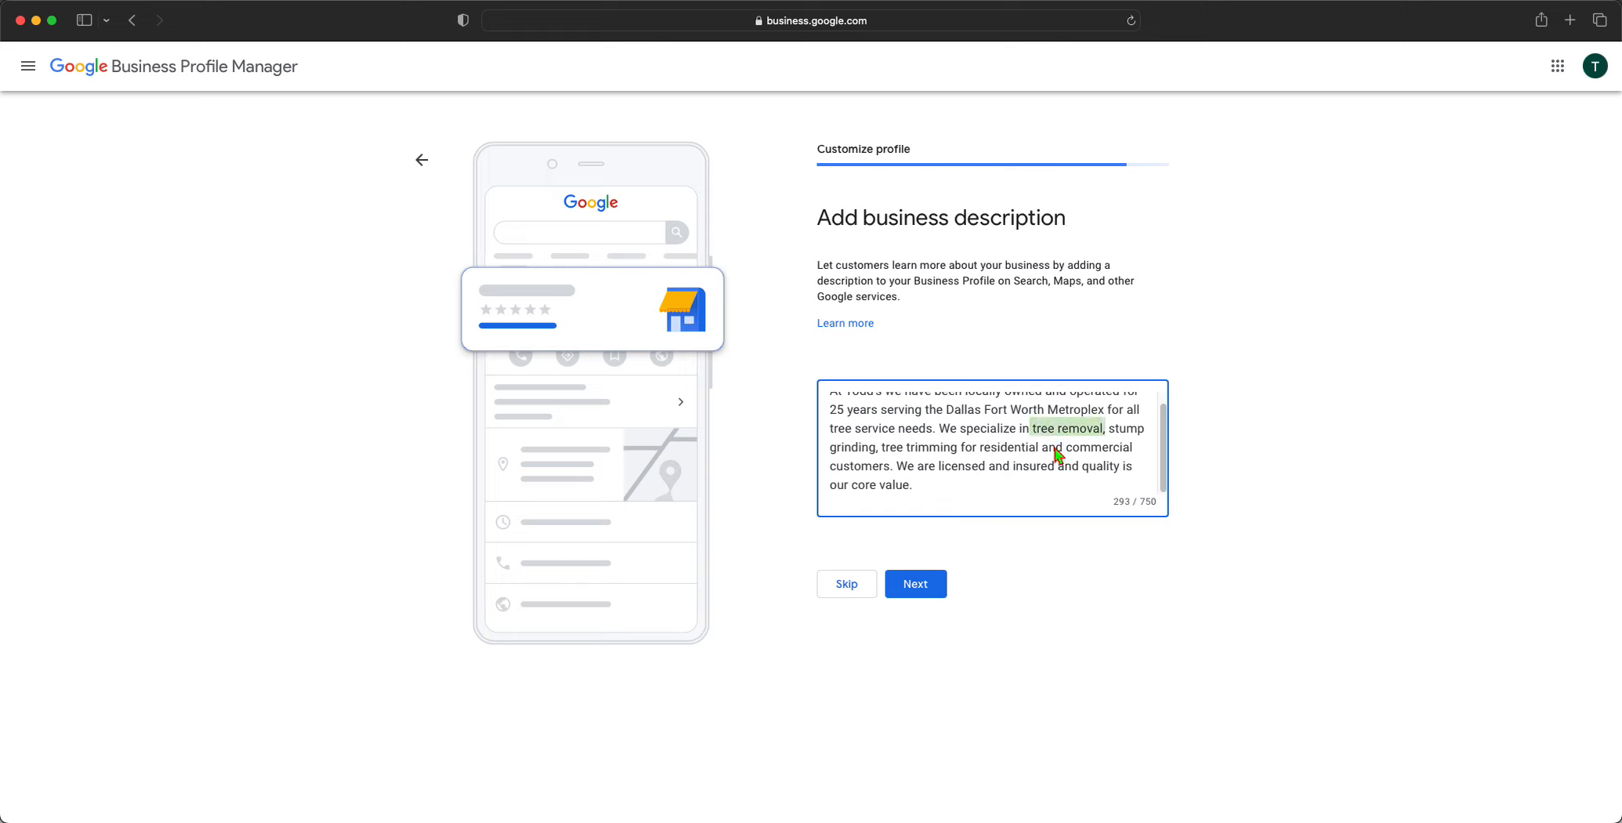
left_click(892, 471)
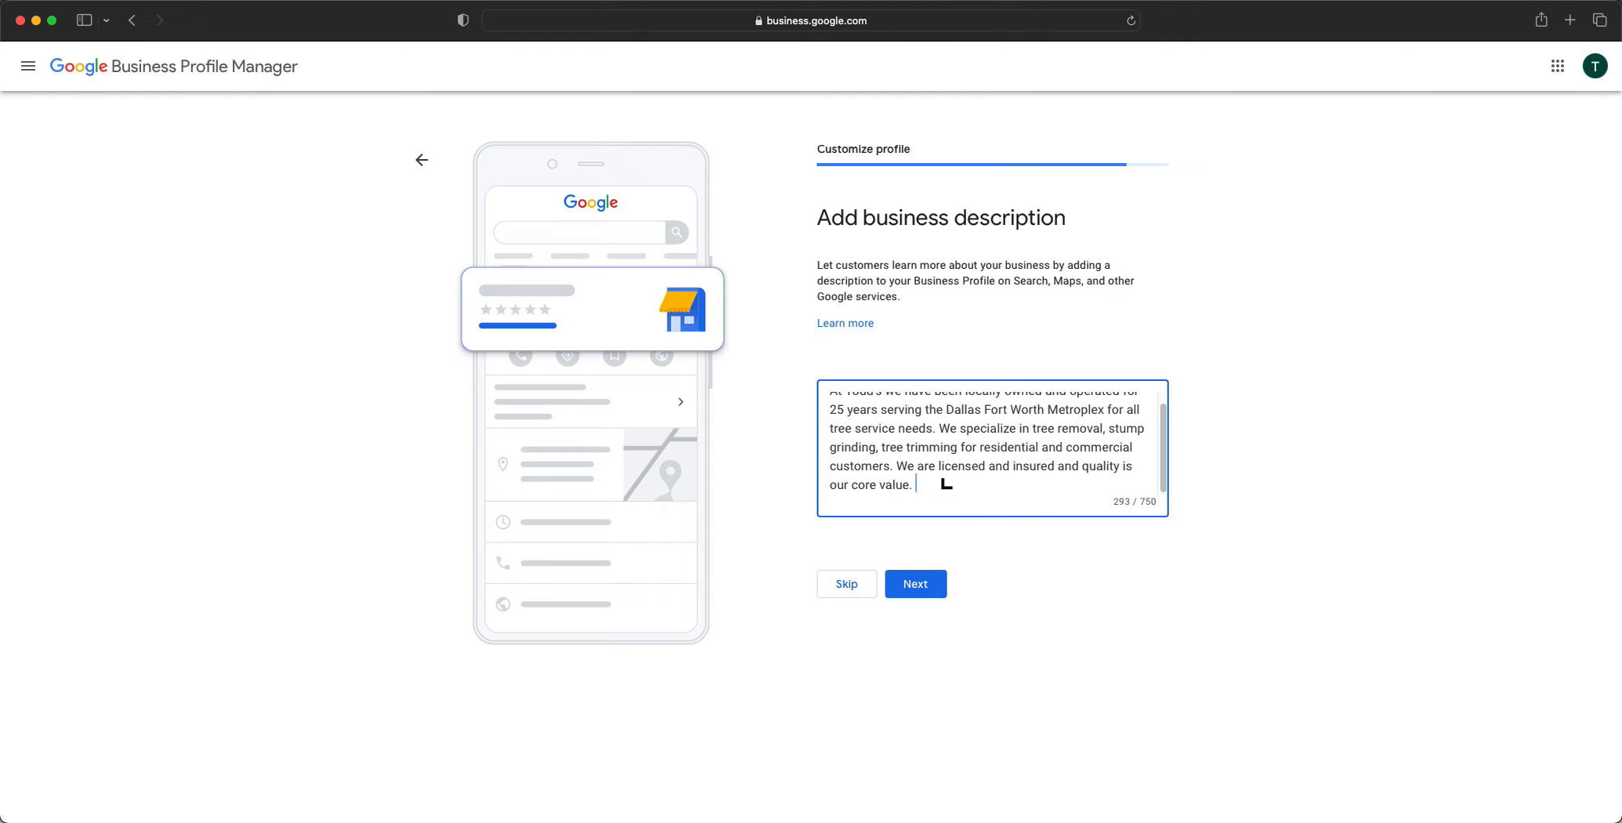
Add 'Outside of Dallas proper? We also service neighboring suburbs Plano and Frisco.' to the description
type("Outside of Dallas proper? ")
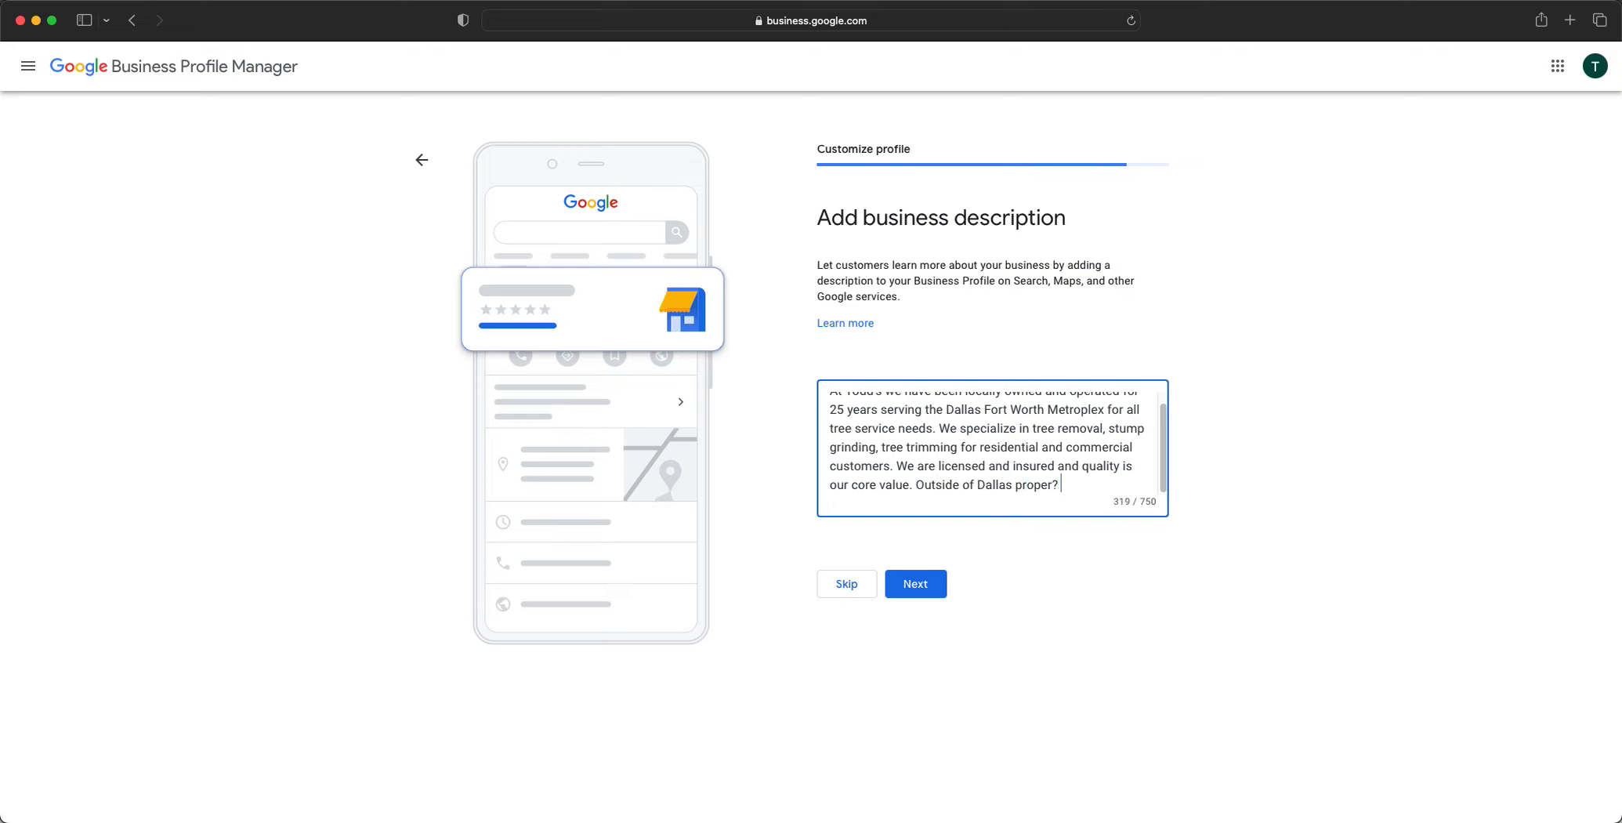
type("We also service ne")
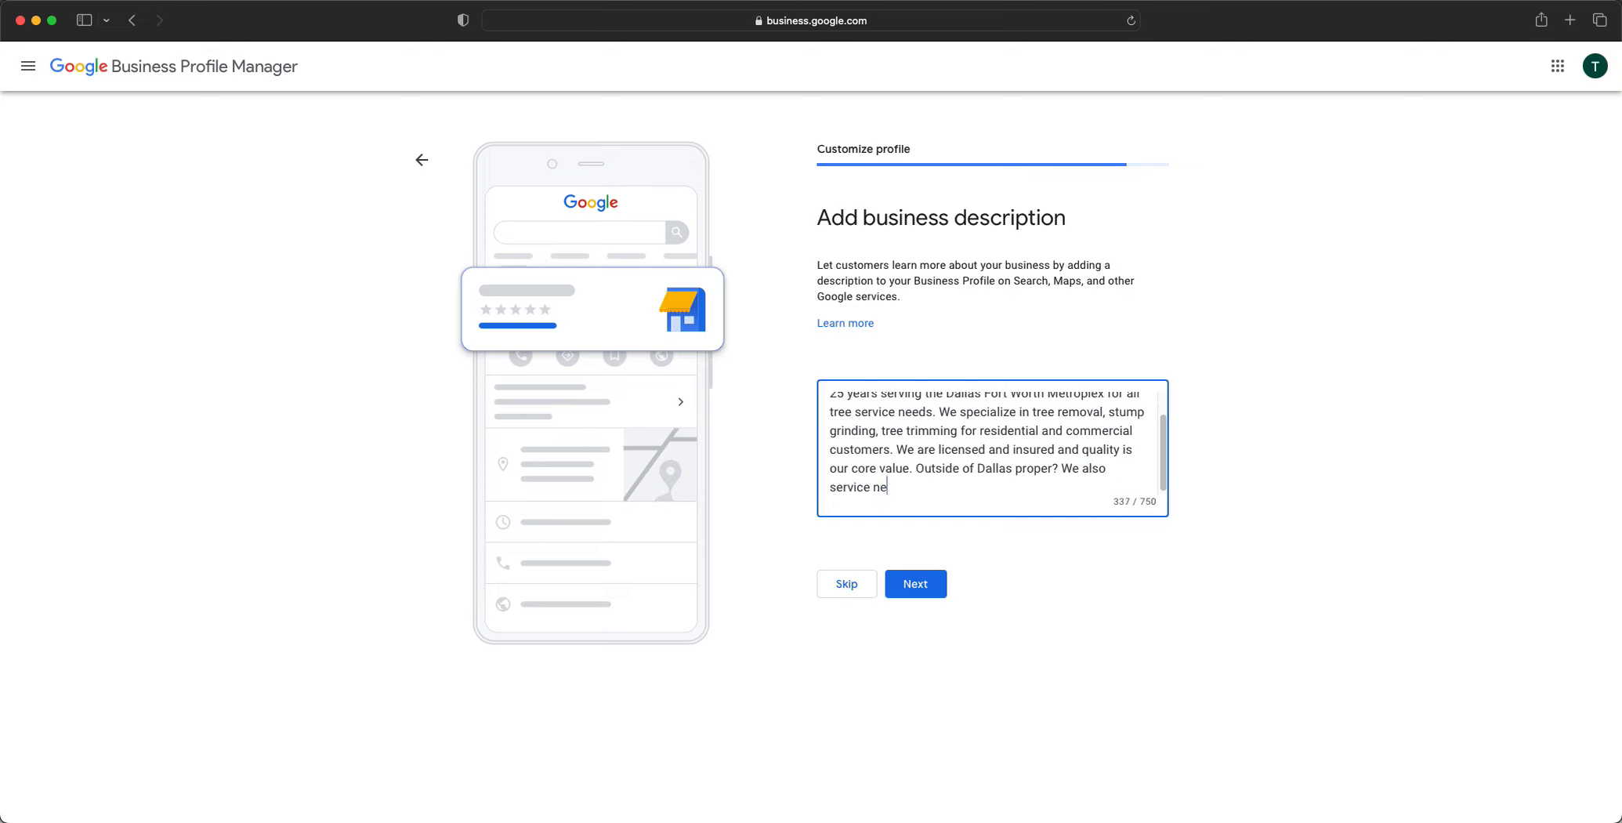
type("ighboring suburbs Plano and DFW")
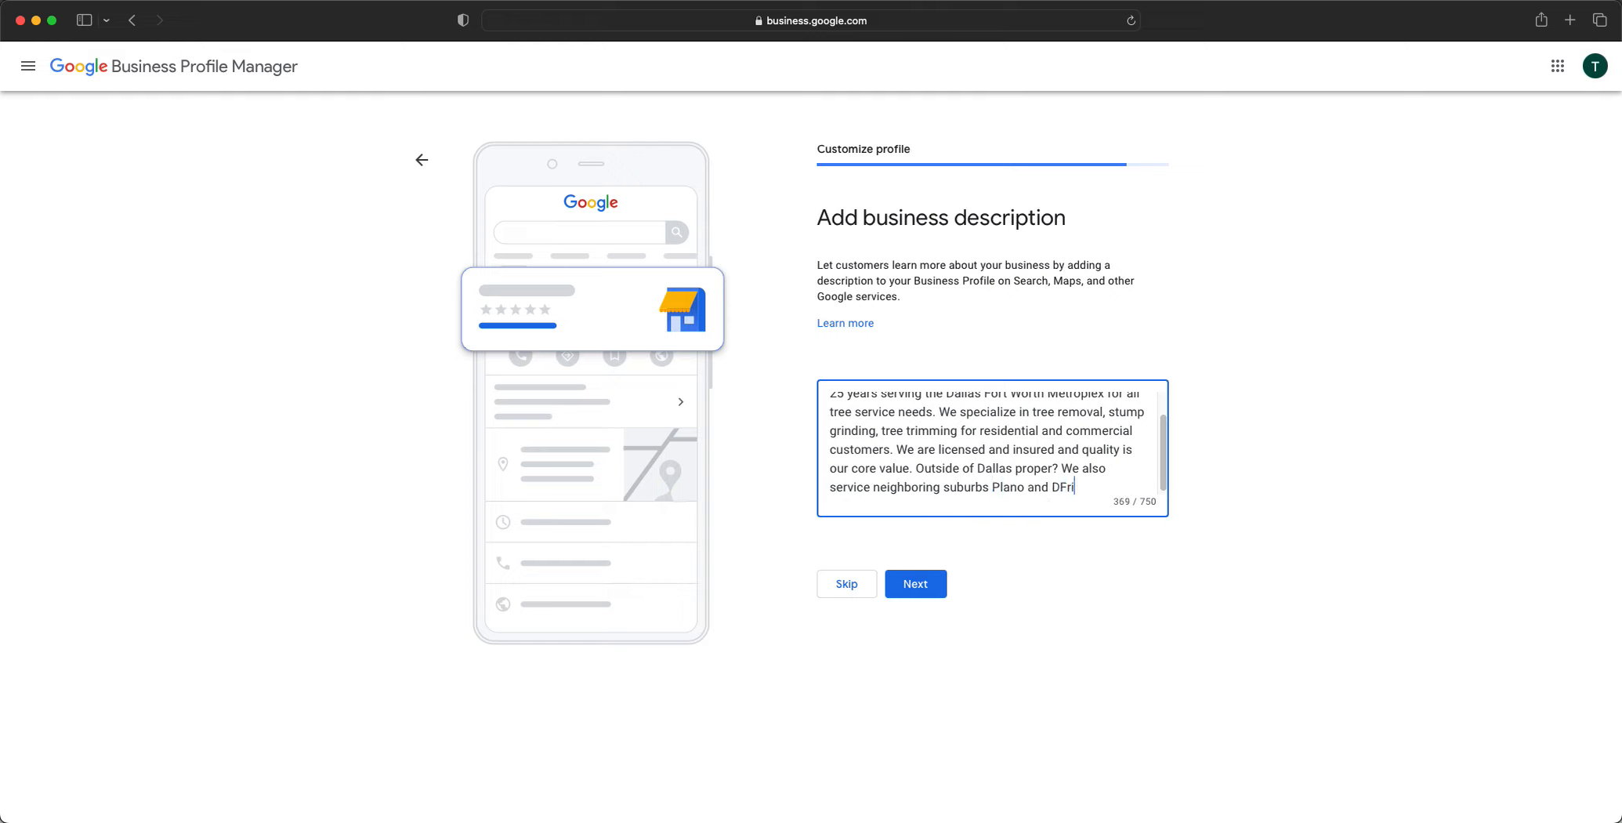
key("BackSpace")
key("BackSpace")
key("BackSpace")
type("Fresco.")
key("BackSpace")
key("BackSpace")
key("BackSpace")
key("BackSpace")
key("BackSpace")
type("risco.")
Check the suburb names Plano and Frisco, then save the description
double_click(1011, 488)
double_click(1069, 488)
left_click_drag(981, 485, 1083, 490)
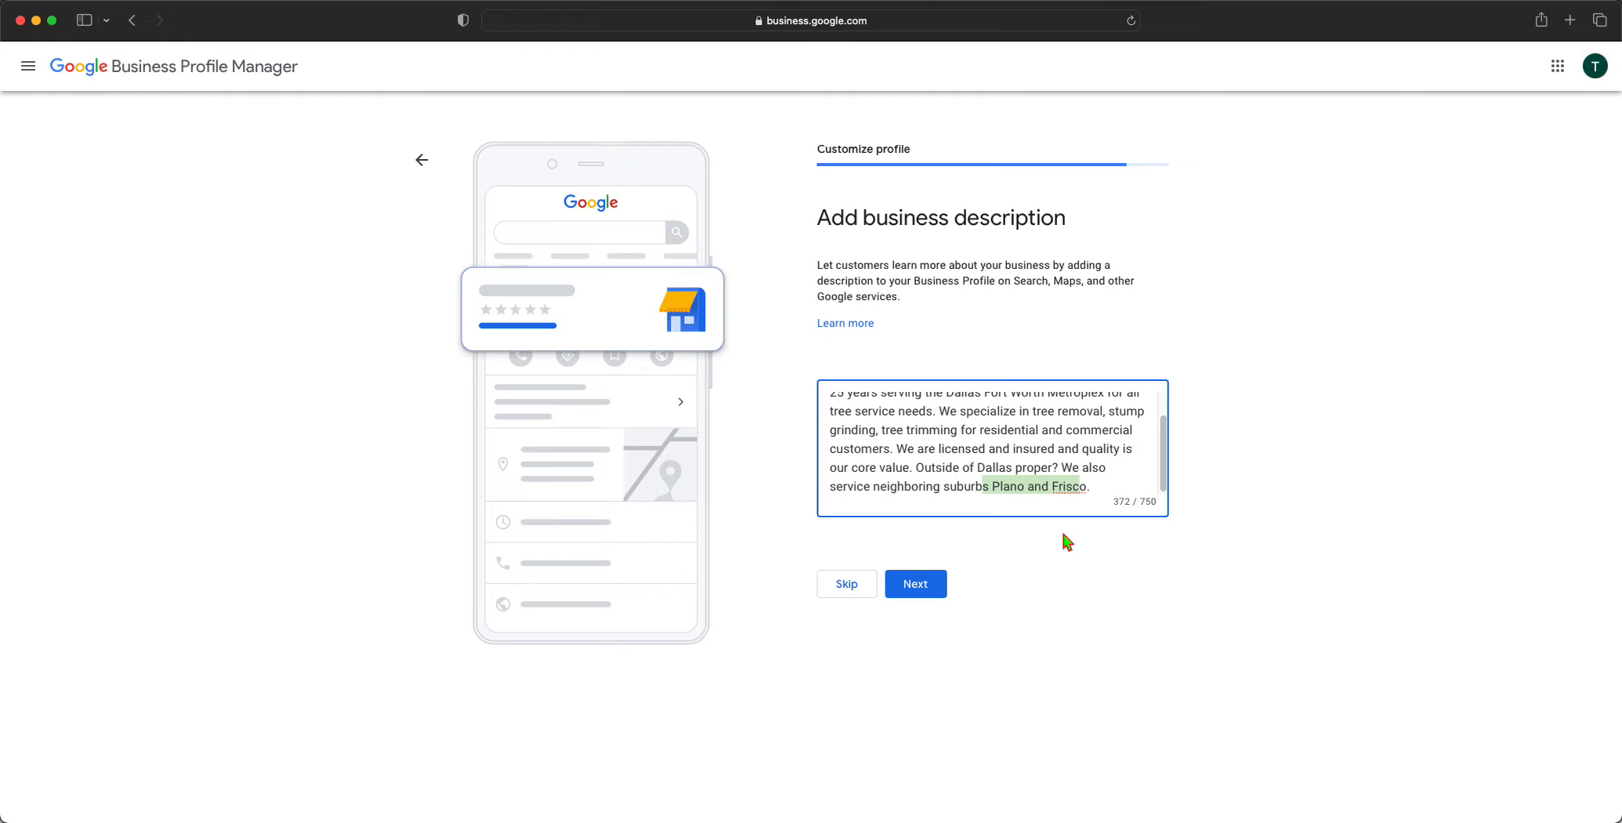
left_click(911, 580)
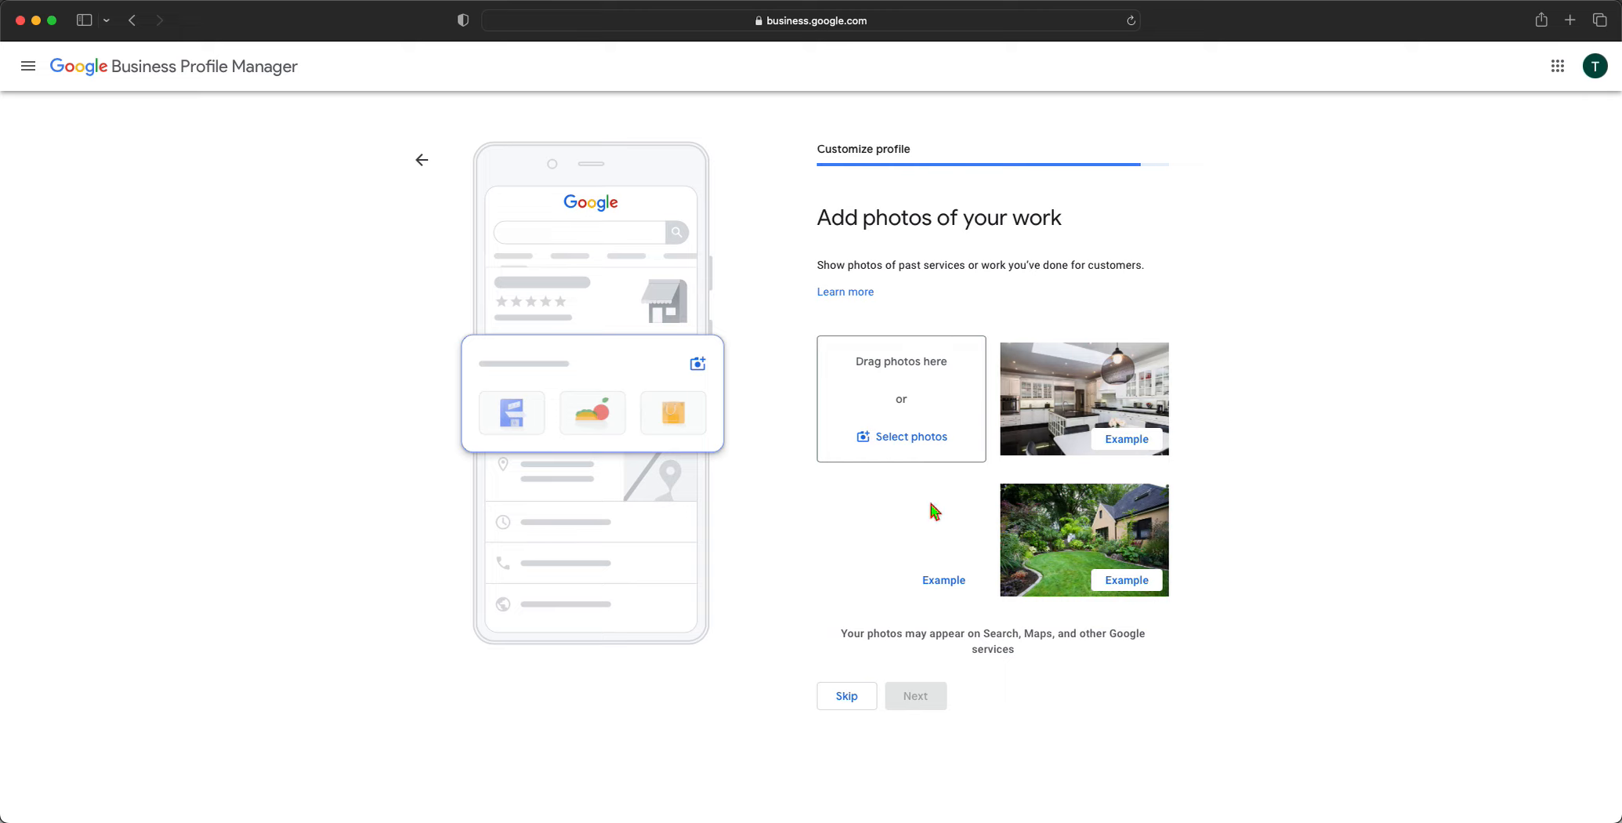
Skip the photos and the $500 ad credit, then finish setup at the verification notice
left_click(862, 702)
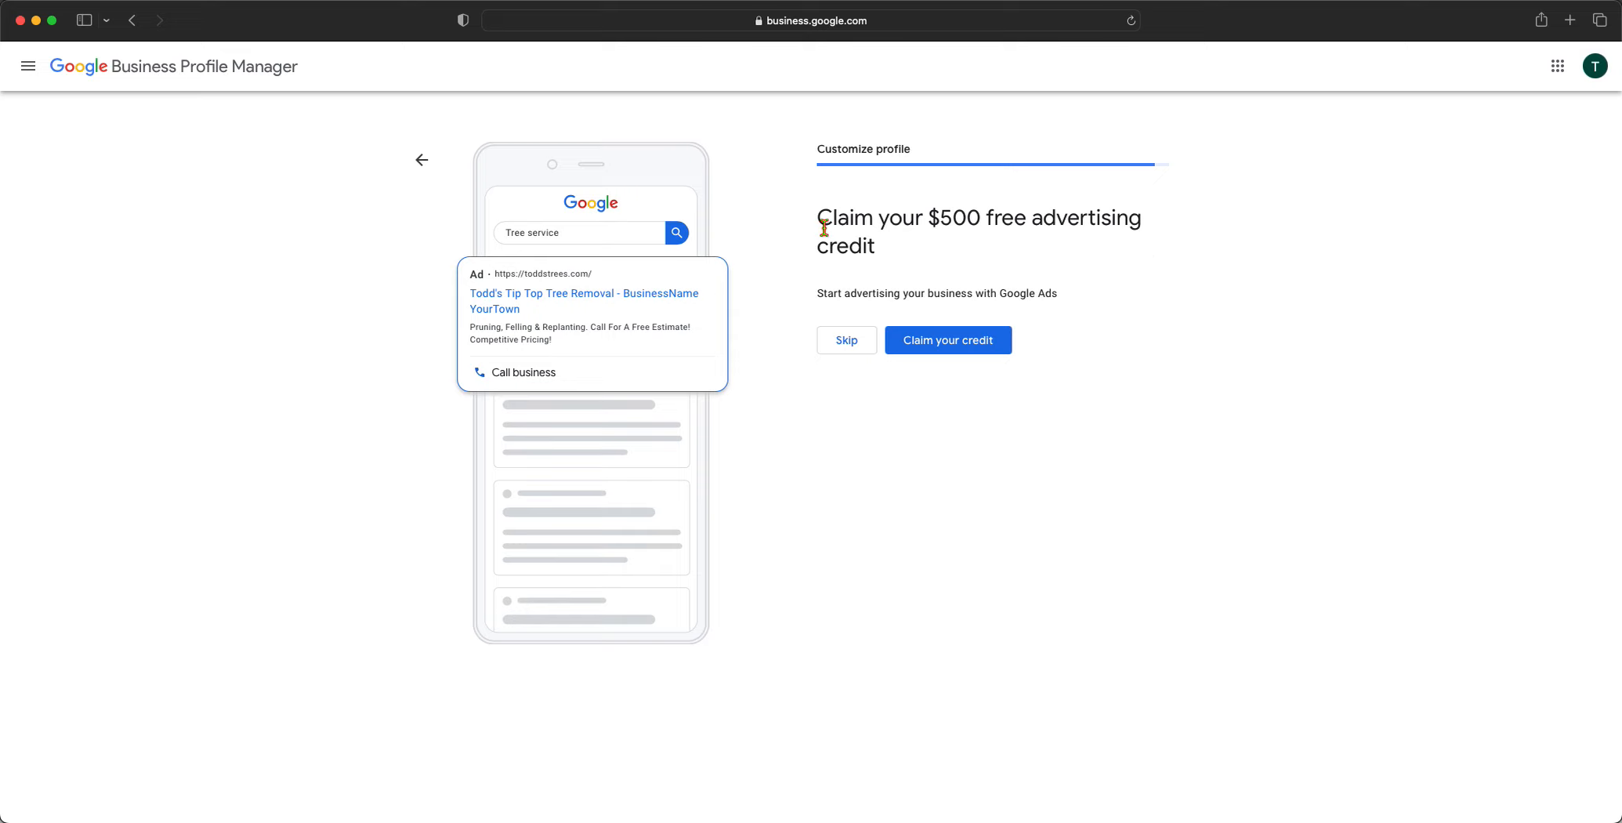
left_click(850, 341)
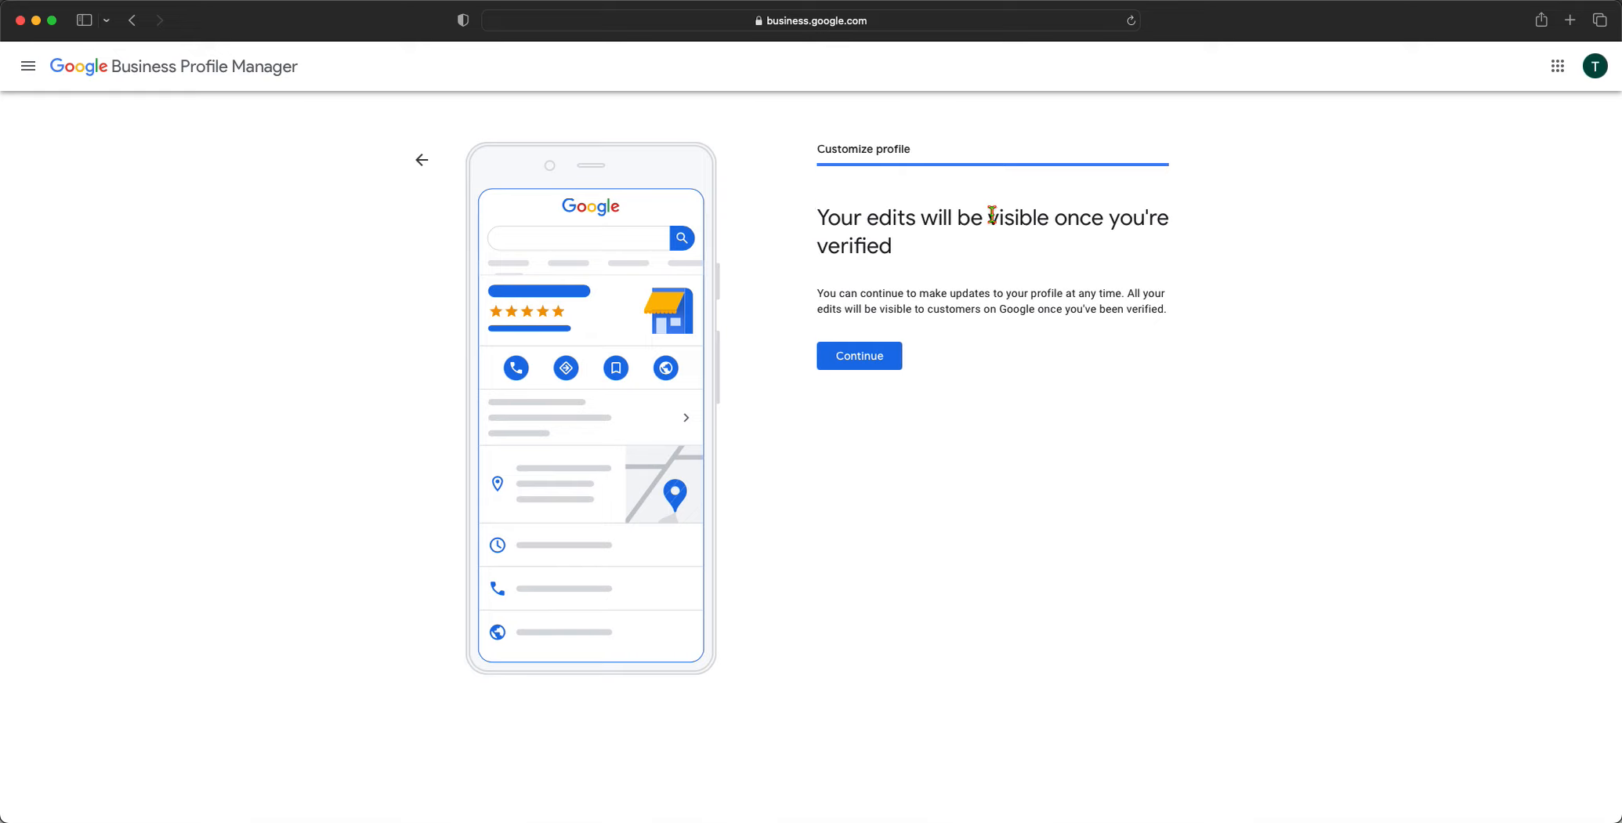
left_click(860, 356)
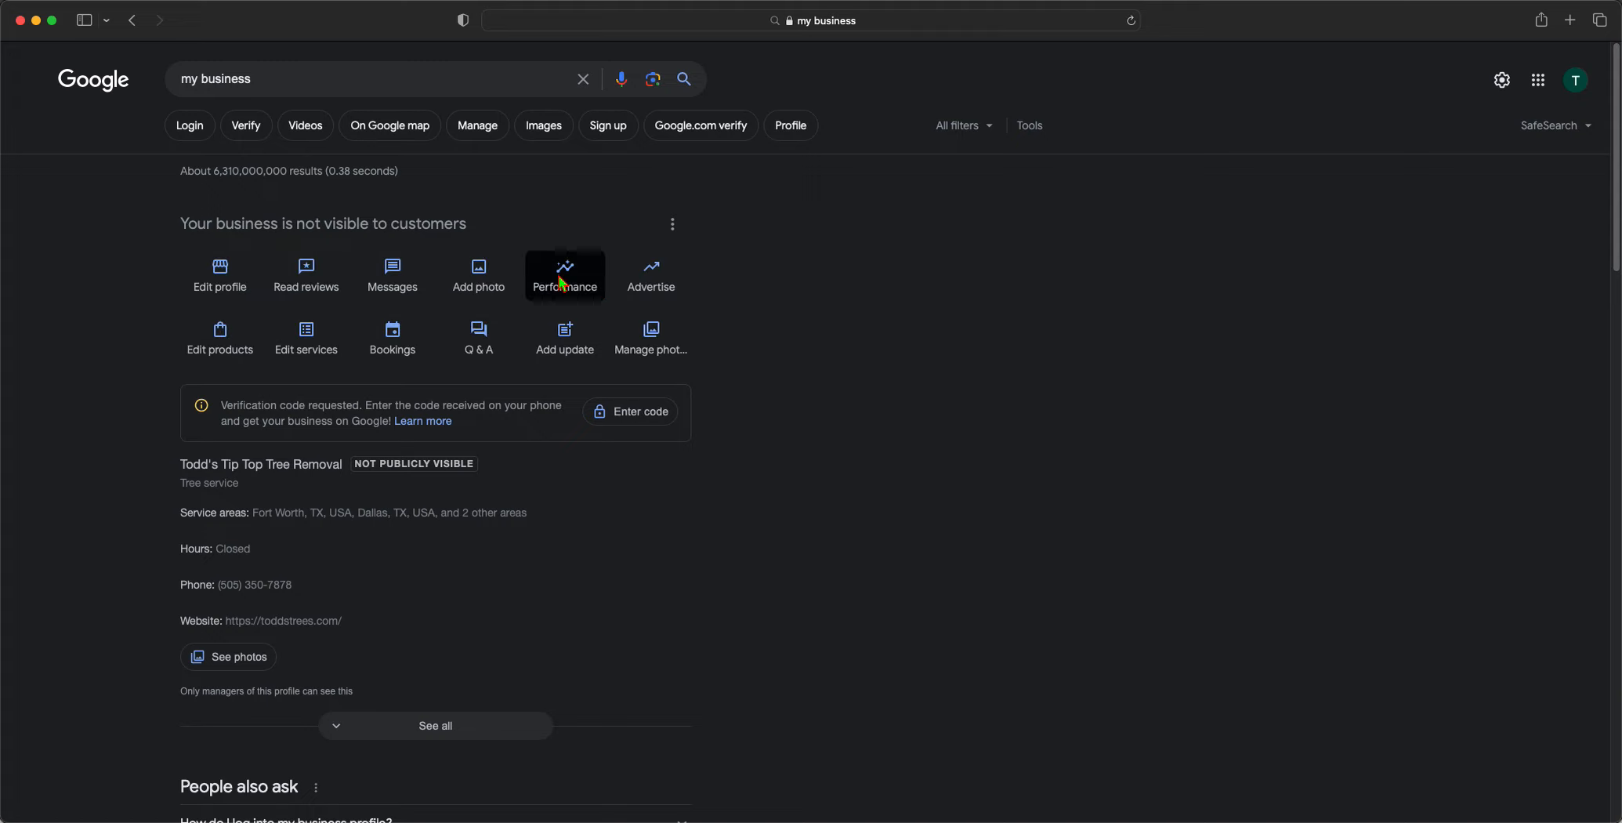
left_click(235, 280)
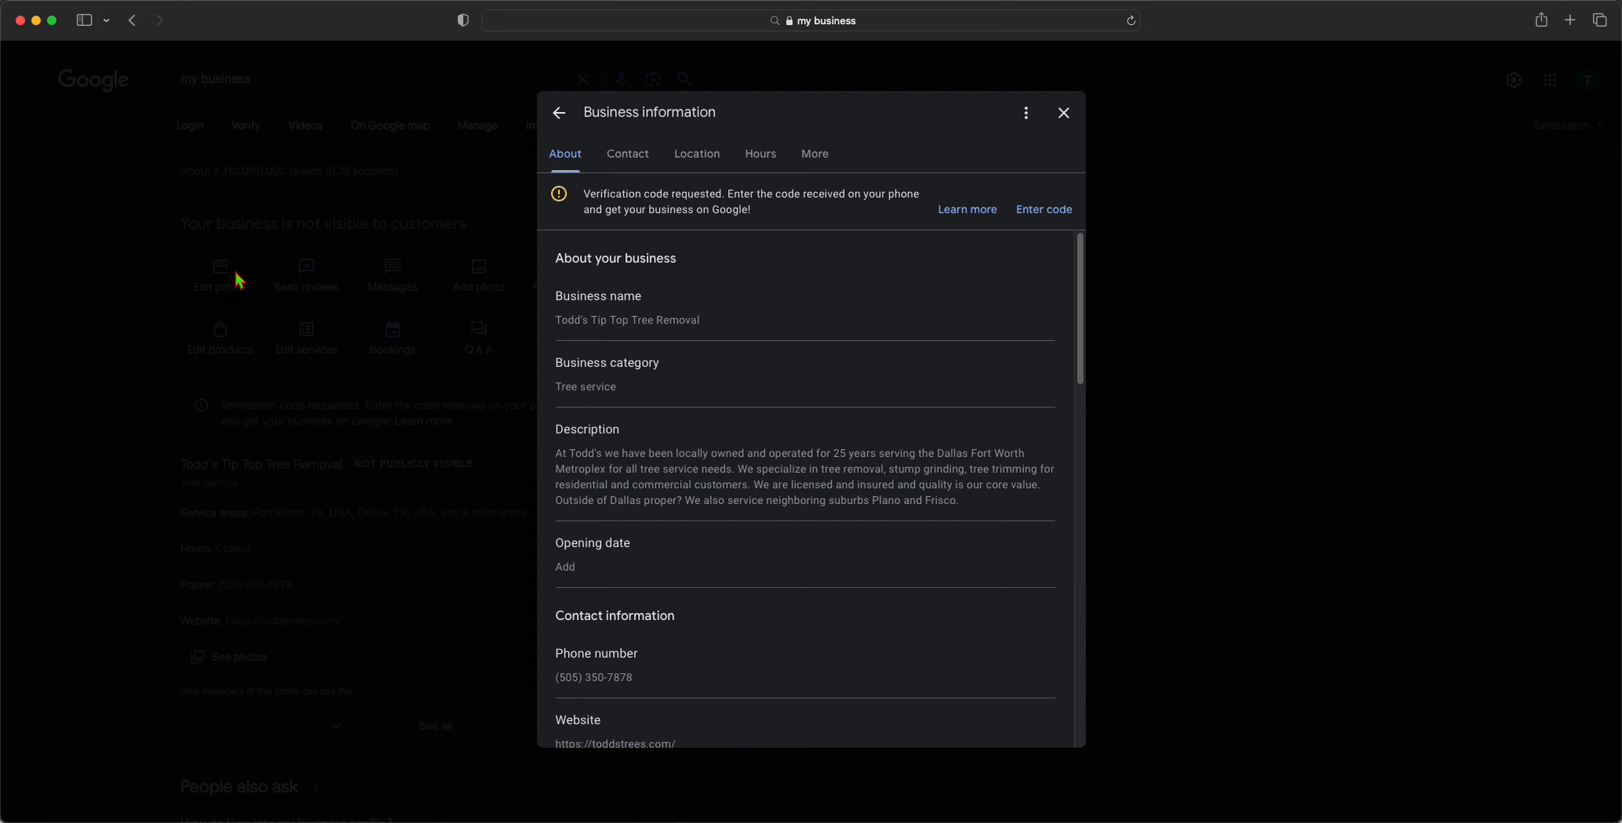
left_click(1065, 111)
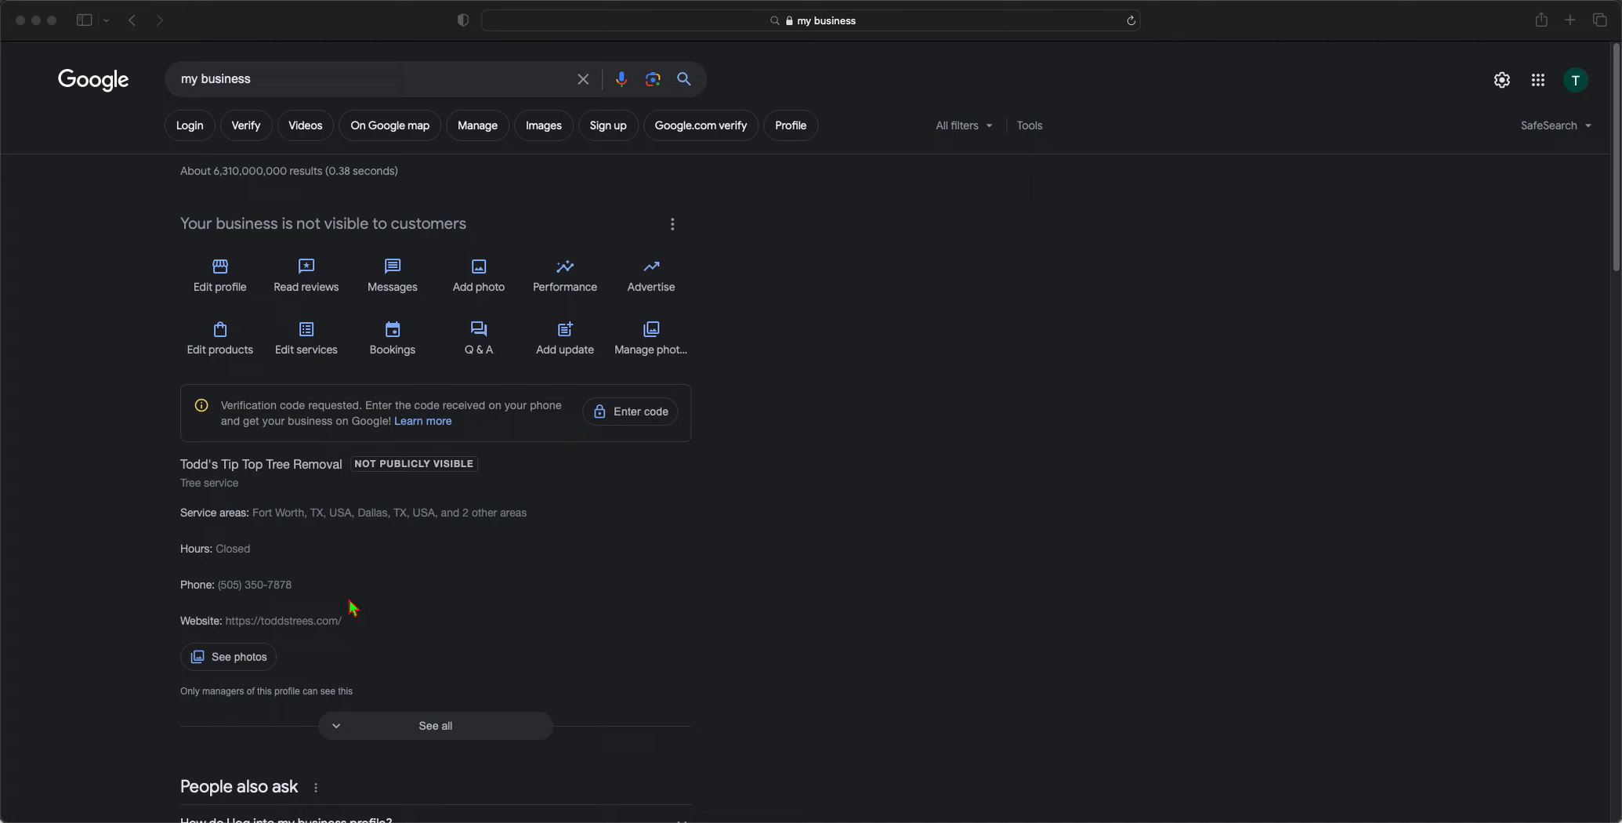
left_click(408, 526)
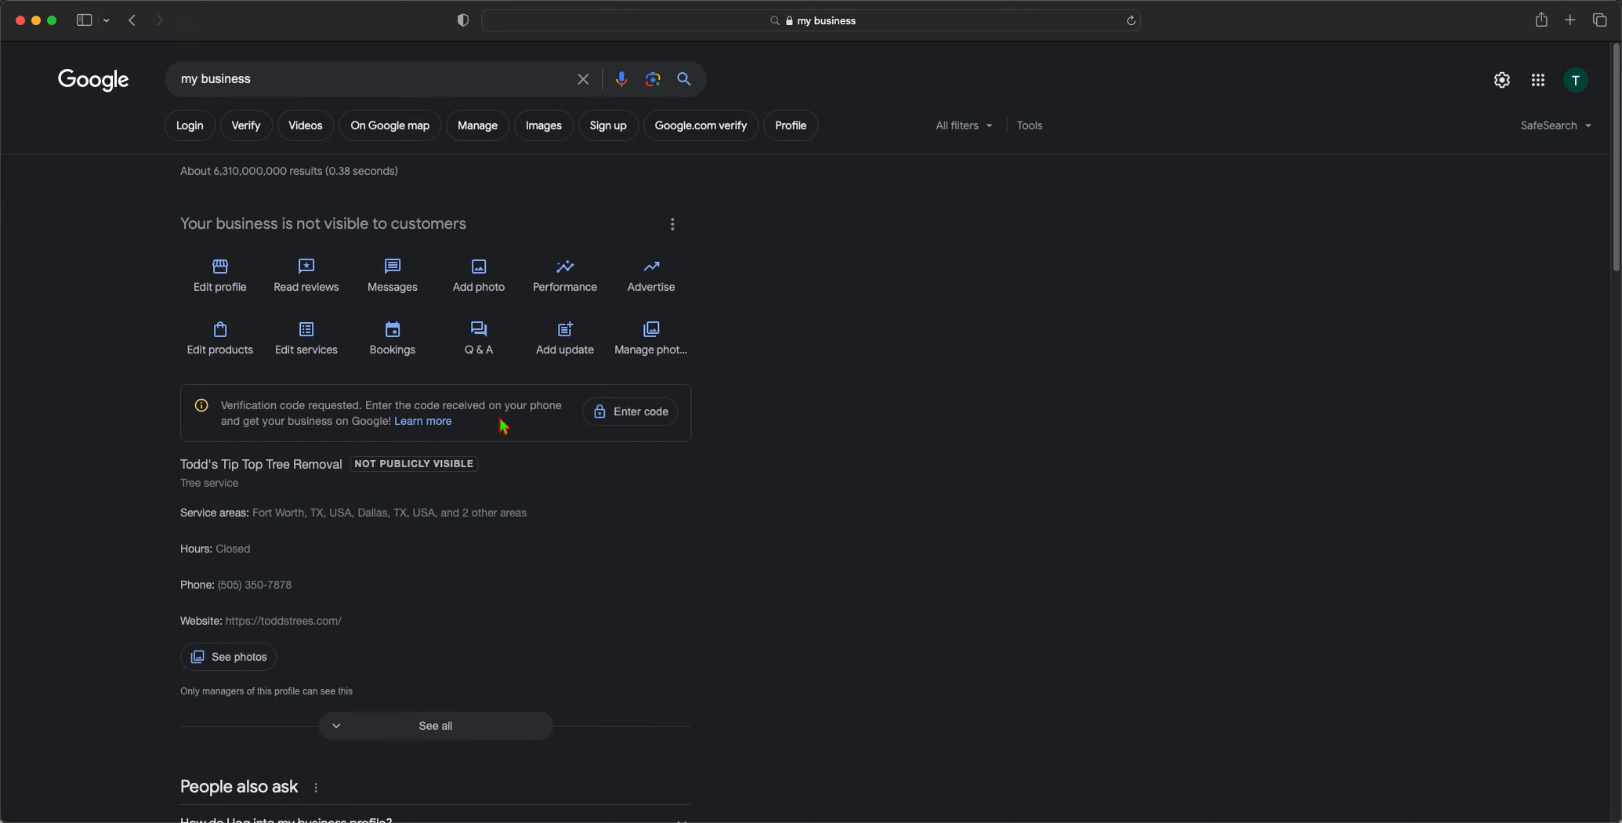
left_click(806, 21)
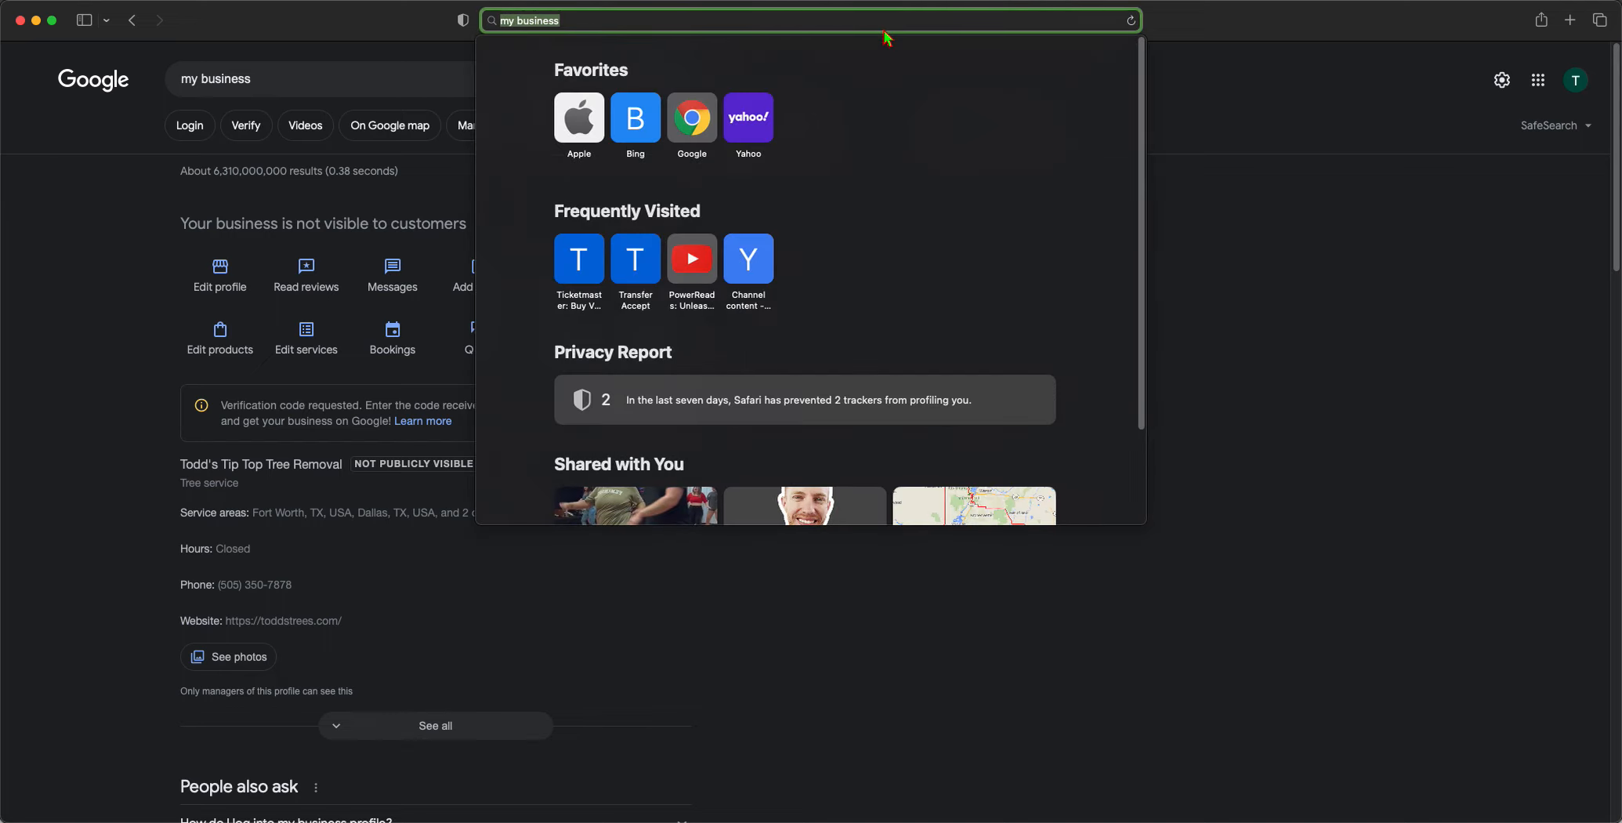
type("bus")
key("Return")
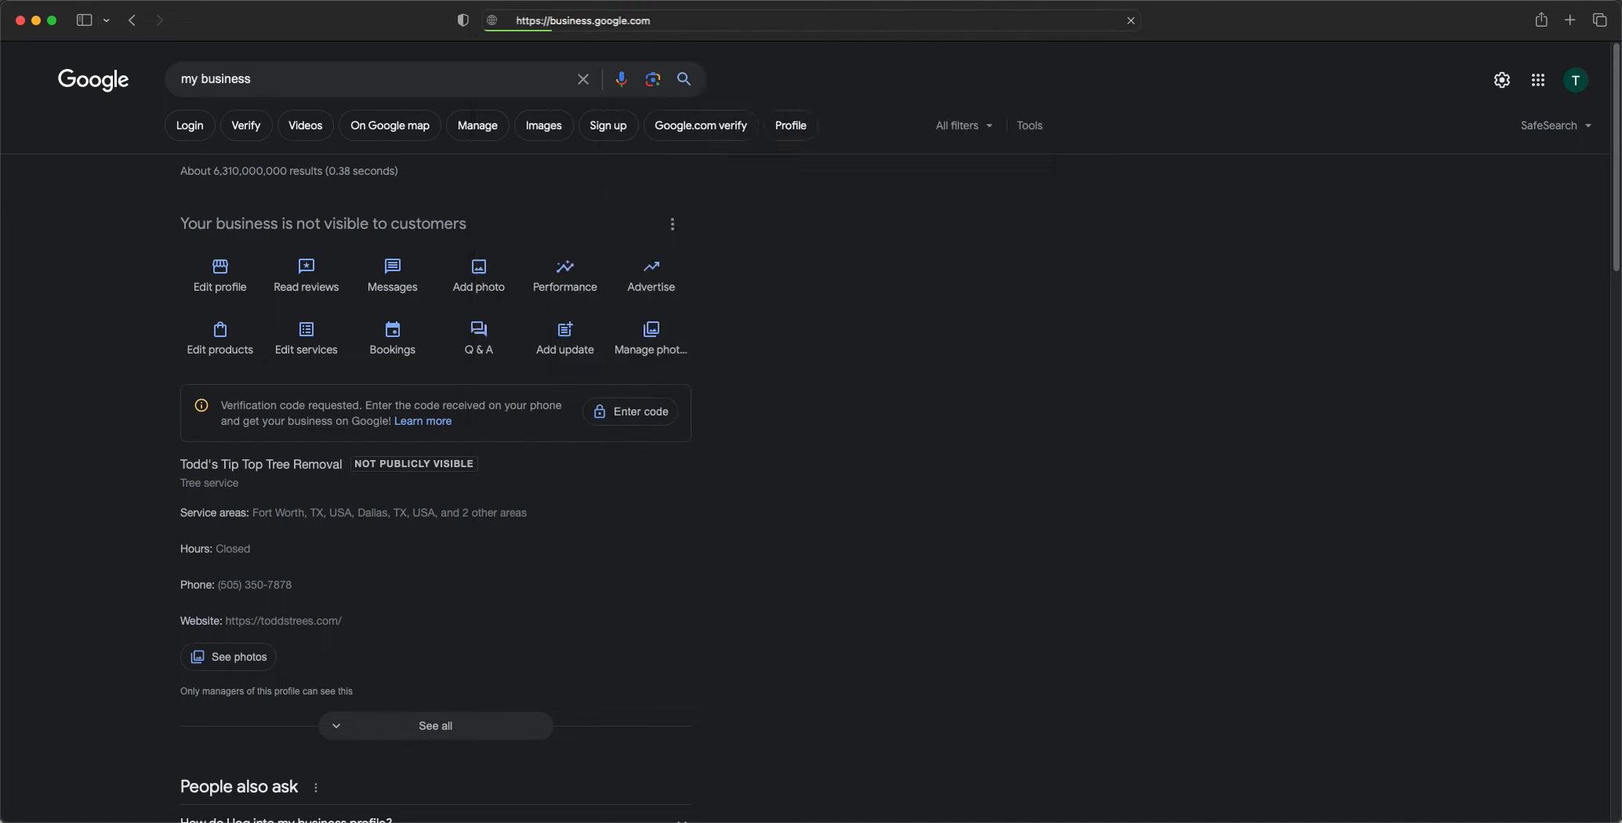